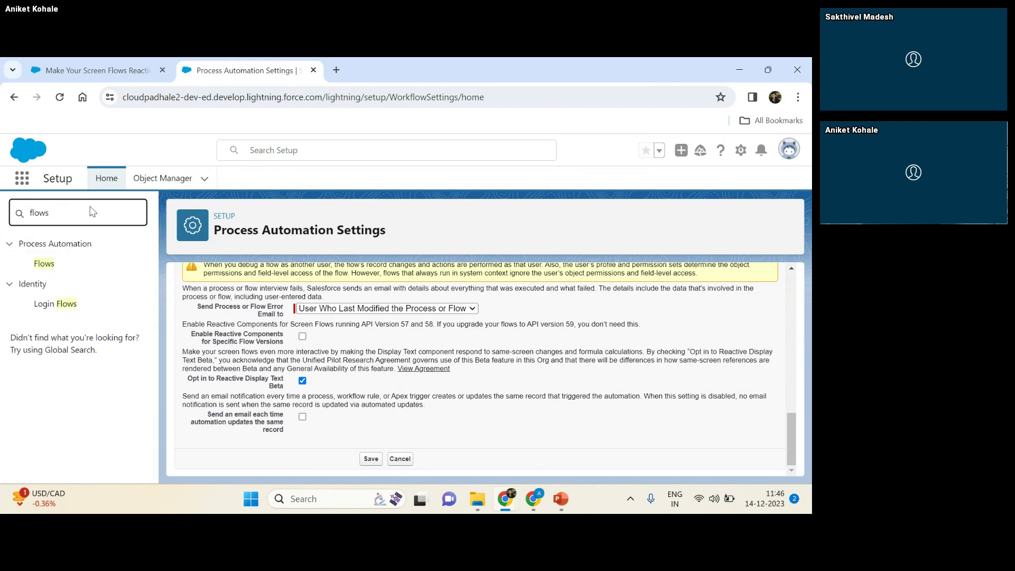
- Open the Flows setup page in a new browser tab, keeping Process Automation Settings open
{"action": "right_click", "coordinate": [46, 265]}
{"action": "left_click", "coordinate": [72, 278]}
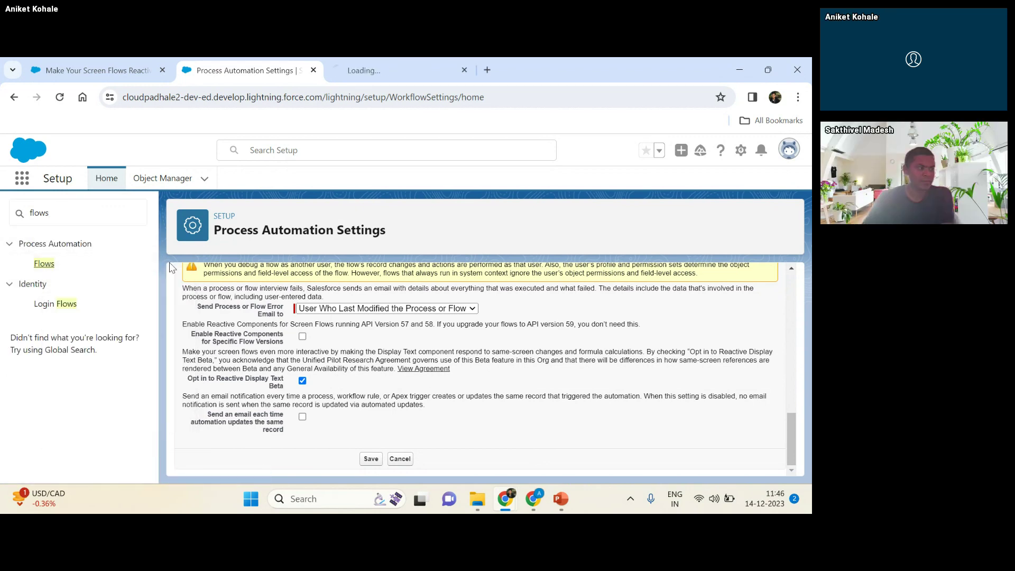
- Switch to the PowerPoint presentation and review the slides from the introduction through Use Cases to How to Add Reactive Screen Components
{"action": "key", "text": "alt+Tab"}
{"action": "key", "text": "Right"}
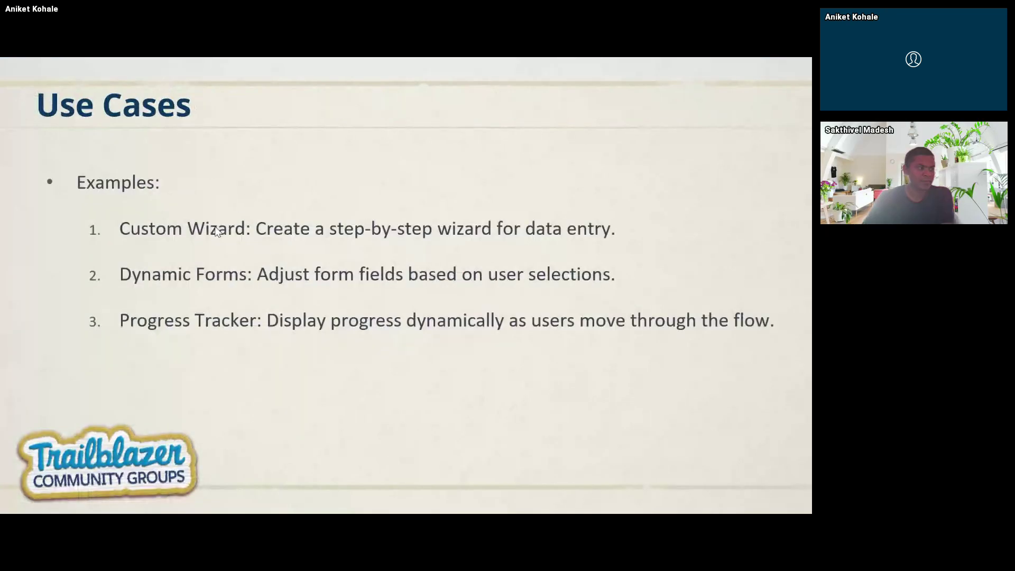
{"action": "key", "text": "Left"}
{"action": "key", "text": "Left"}
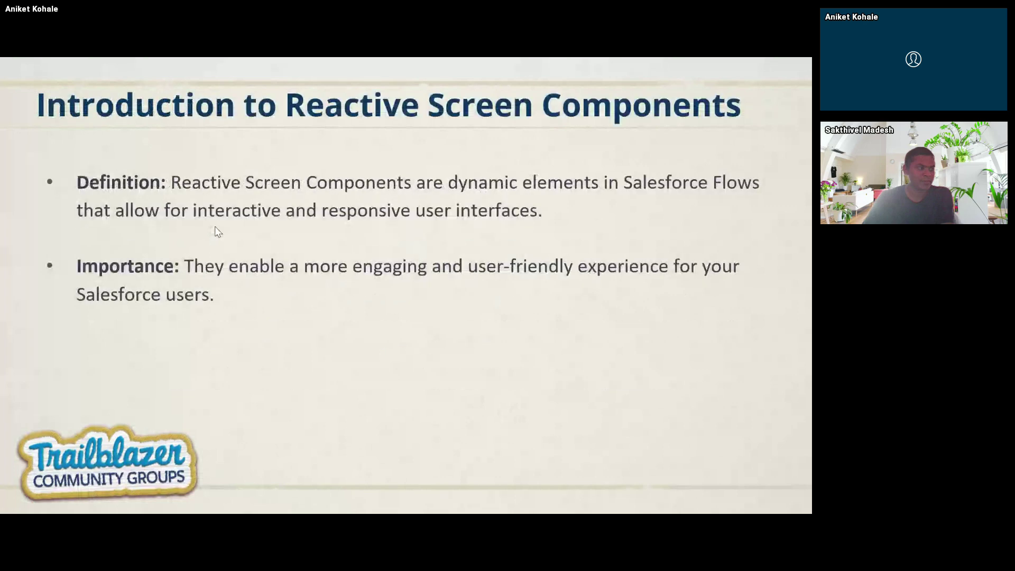
{"action": "key", "text": "Right"}
{"action": "key", "text": "Right"}
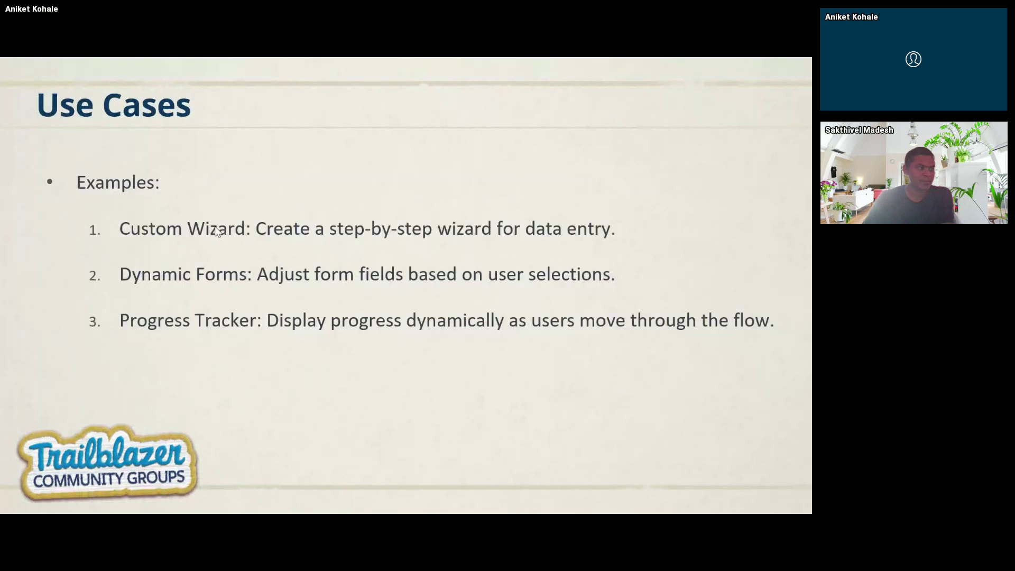
{"action": "key", "text": "Right"}
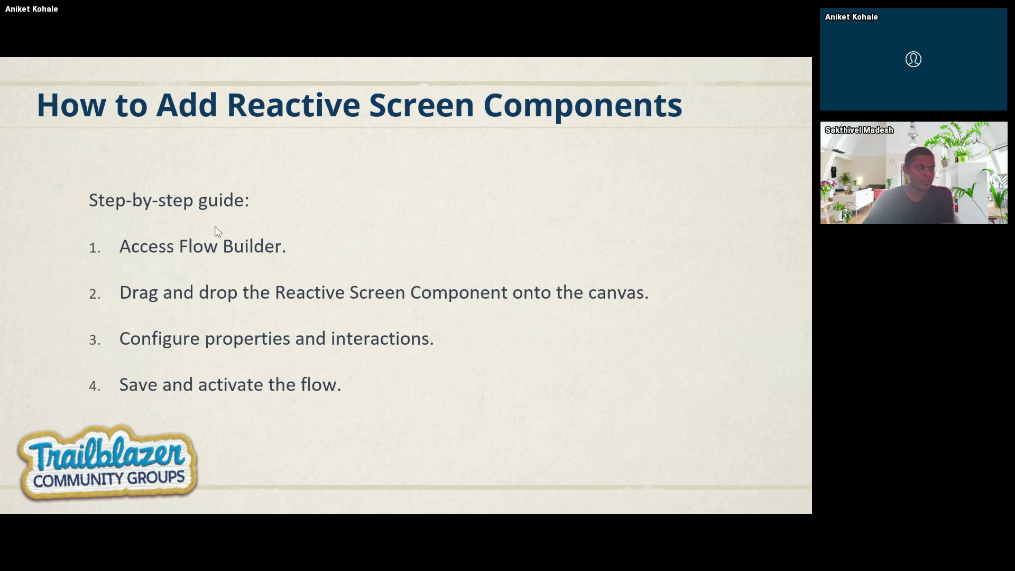
- Return to Salesforce in Chrome and open the Calculator screen flow from the All Flows list
{"action": "key", "text": "alt+Tab"}
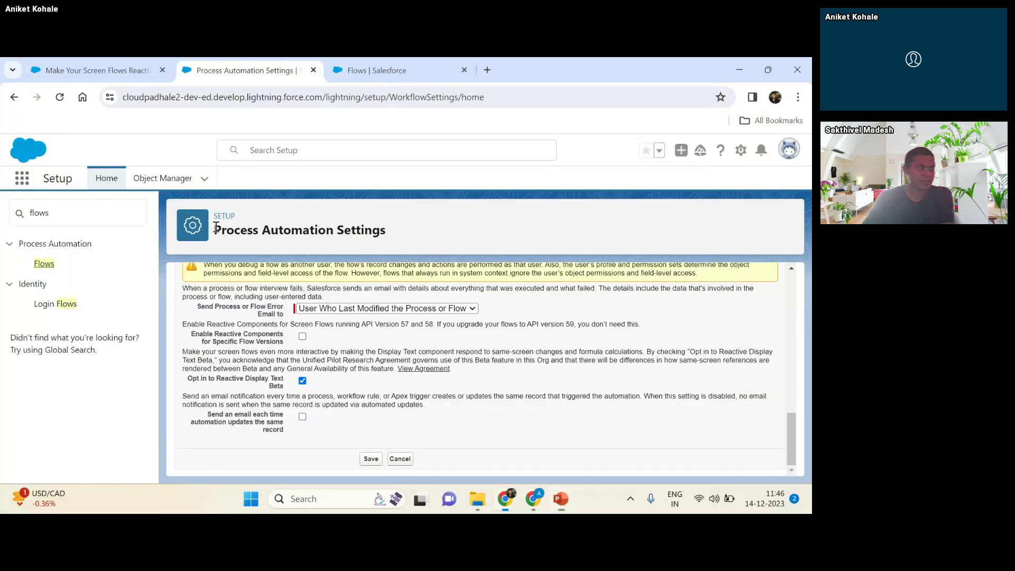
{"action": "left_click", "coordinate": [377, 71]}
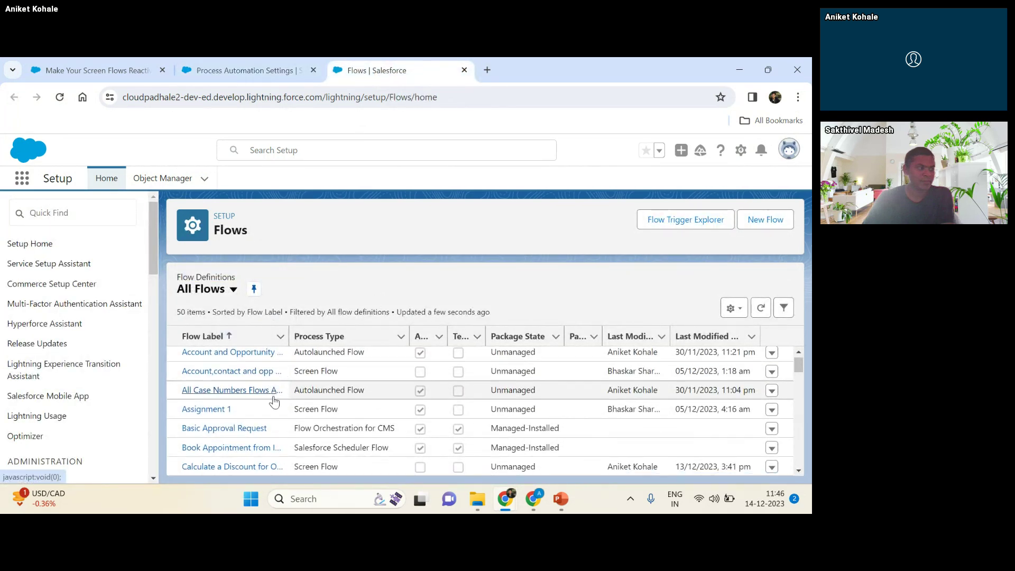
{"action": "scroll", "coordinate": [273, 402], "scroll_direction": "down", "scroll_amount": 2}
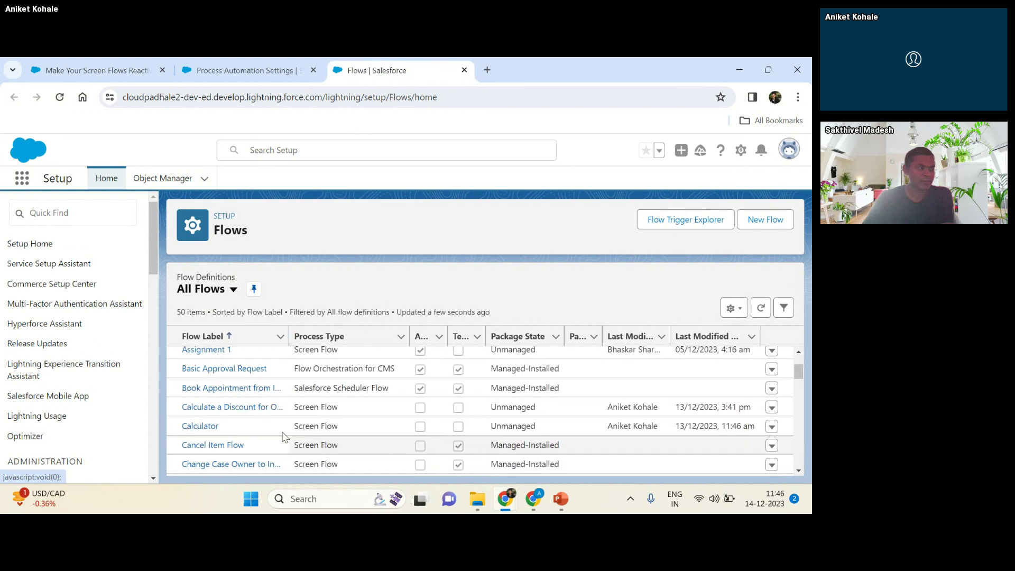
{"action": "left_click", "coordinate": [210, 431]}
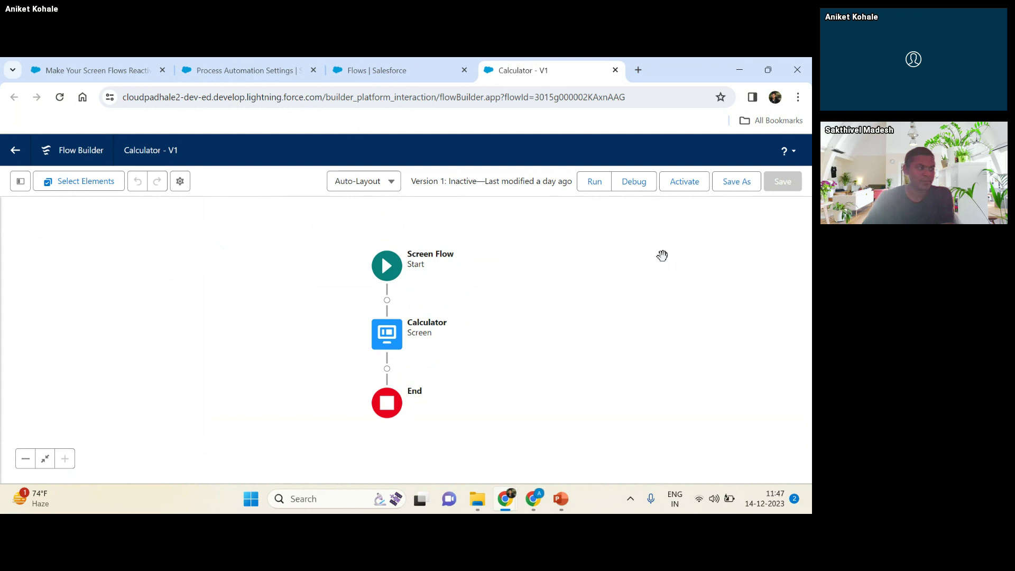
- Run the Calculator flow in debug mode with Number 1 as 10, Number 2 as 20 and the Addition operation
{"action": "left_click", "coordinate": [637, 183]}
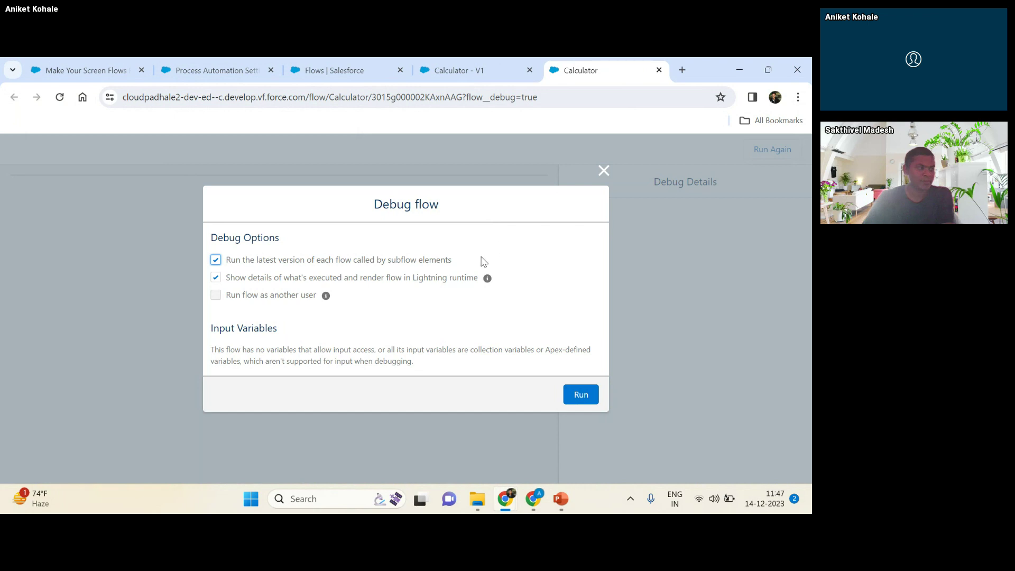
{"action": "left_click", "coordinate": [580, 396]}
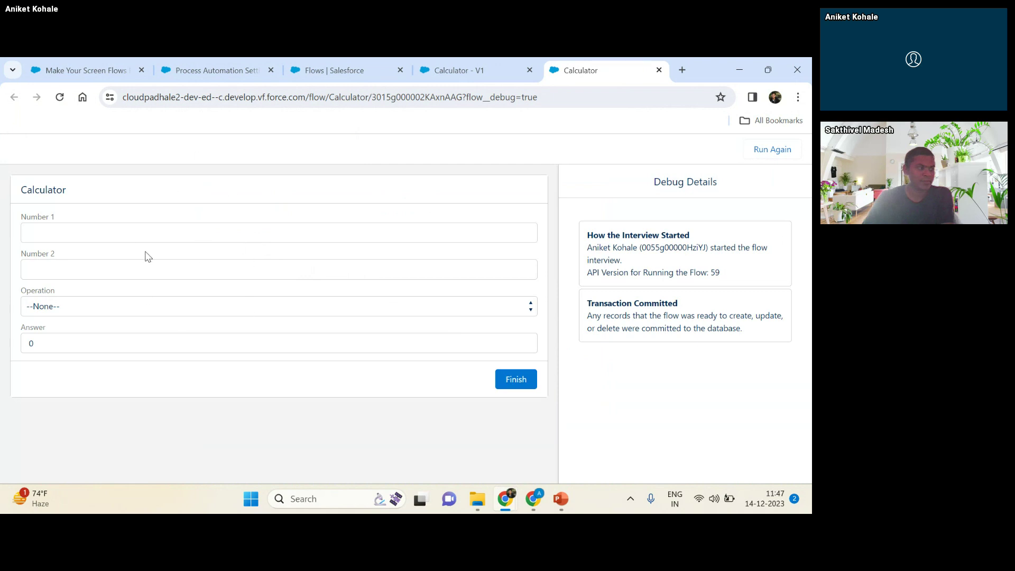
{"action": "left_click", "coordinate": [53, 348]}
{"action": "left_click", "coordinate": [65, 232]}
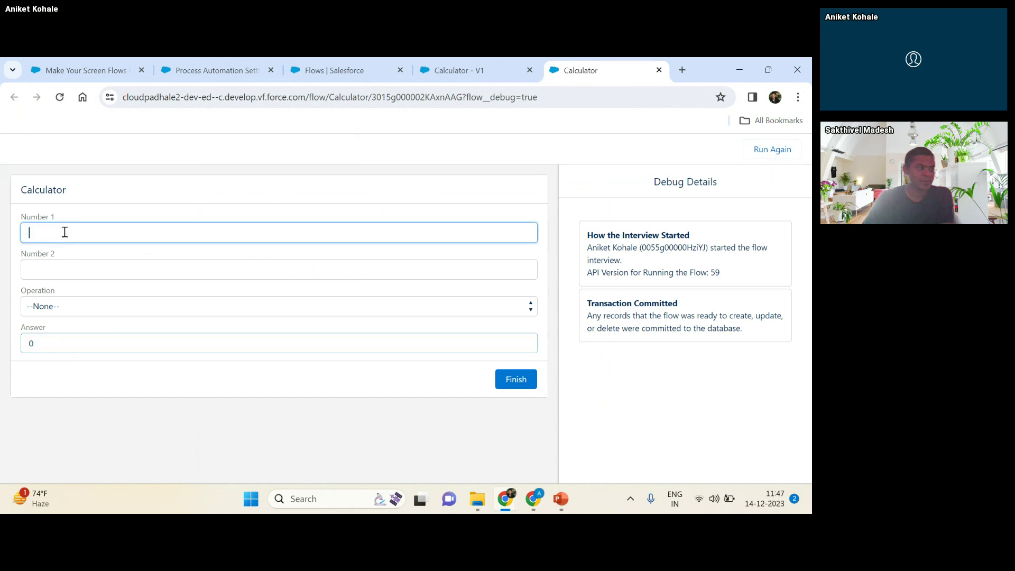
{"action": "type", "text": "10"}
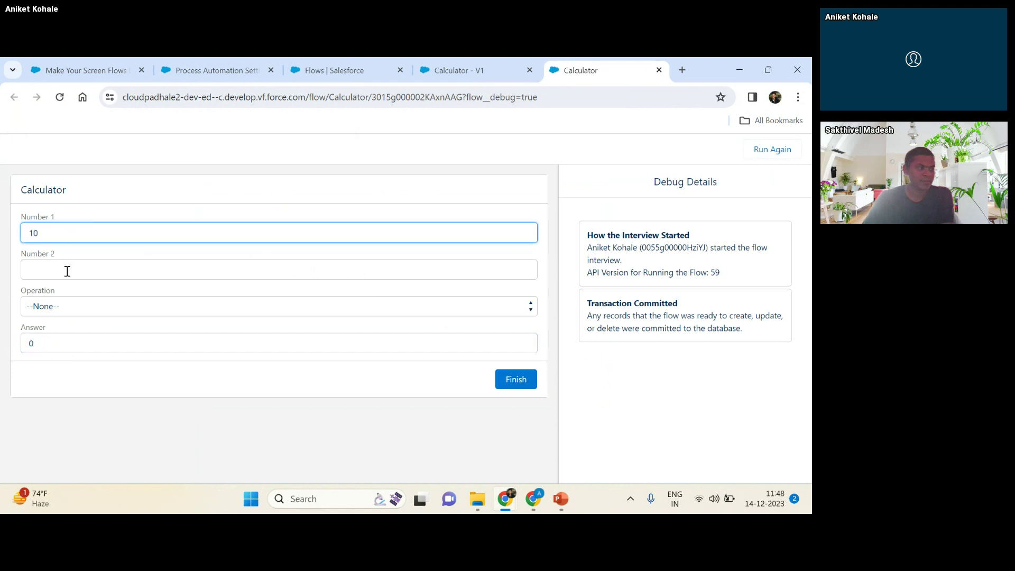
{"action": "left_click", "coordinate": [67, 271]}
{"action": "type", "text": "20"}
{"action": "left_click", "coordinate": [61, 307]}
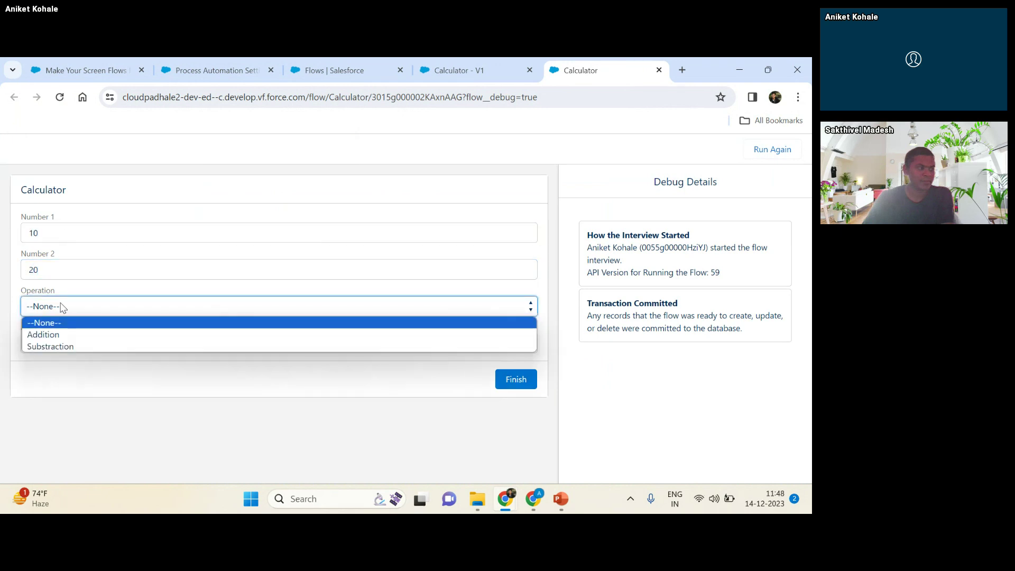
{"action": "left_click", "coordinate": [50, 336]}
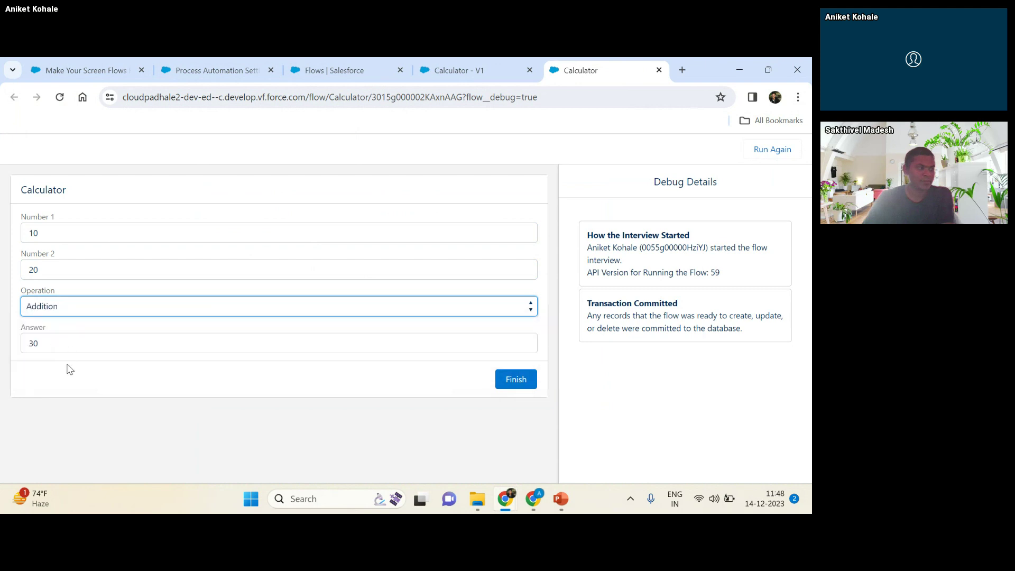
- Switch the calculator's operation to Substraction to check the Answer field, and return it to Addition
{"action": "left_click", "coordinate": [49, 340]}
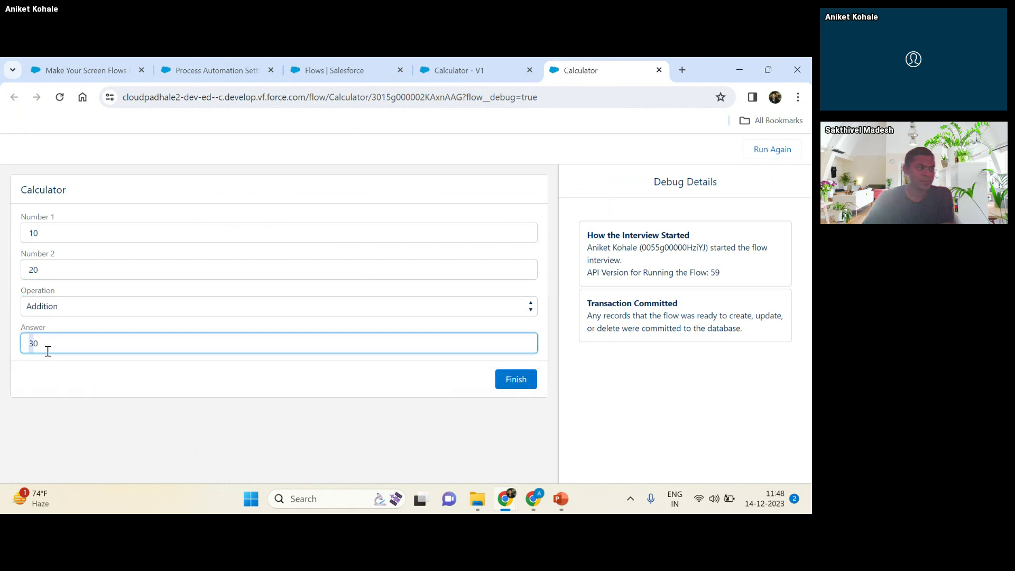
{"action": "left_click", "coordinate": [51, 311]}
{"action": "left_click", "coordinate": [58, 347]}
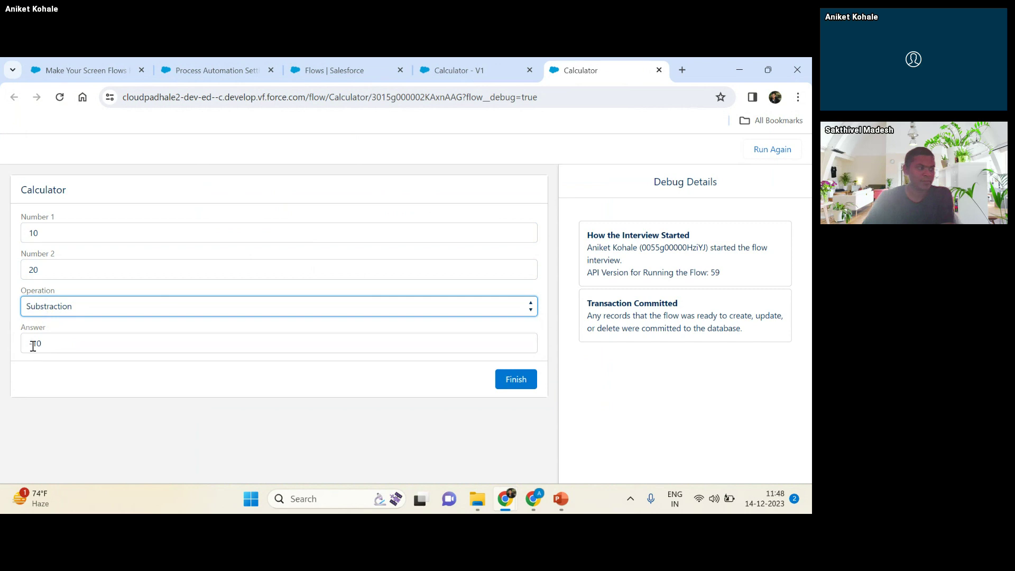
{"action": "left_click_drag", "start_coordinate": [33, 345], "coordinate": [84, 347]}
{"action": "double_click", "coordinate": [41, 267]}
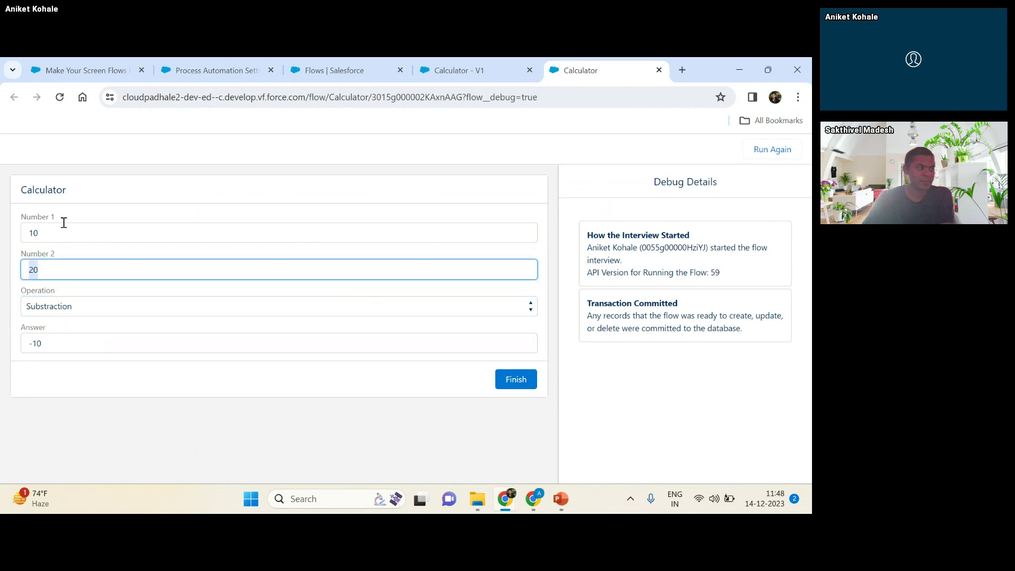
{"action": "left_click", "coordinate": [56, 313]}
{"action": "left_click", "coordinate": [61, 335]}
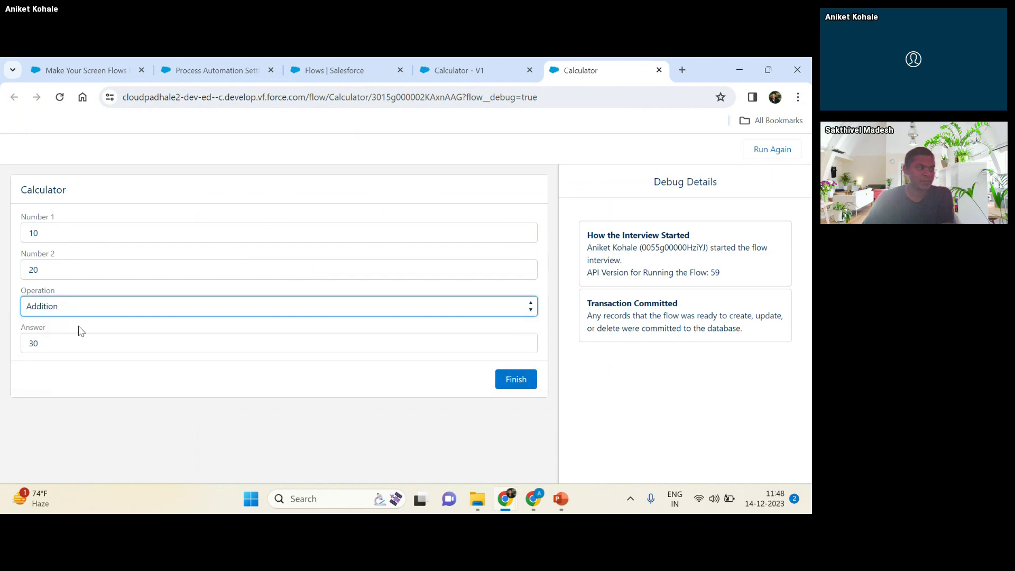
- Set Number 2 to 50 and check that the Answer field reacts to the new value
{"action": "left_click_drag", "start_coordinate": [66, 270], "coordinate": [2, 277]}
{"action": "type", "text": "50"}
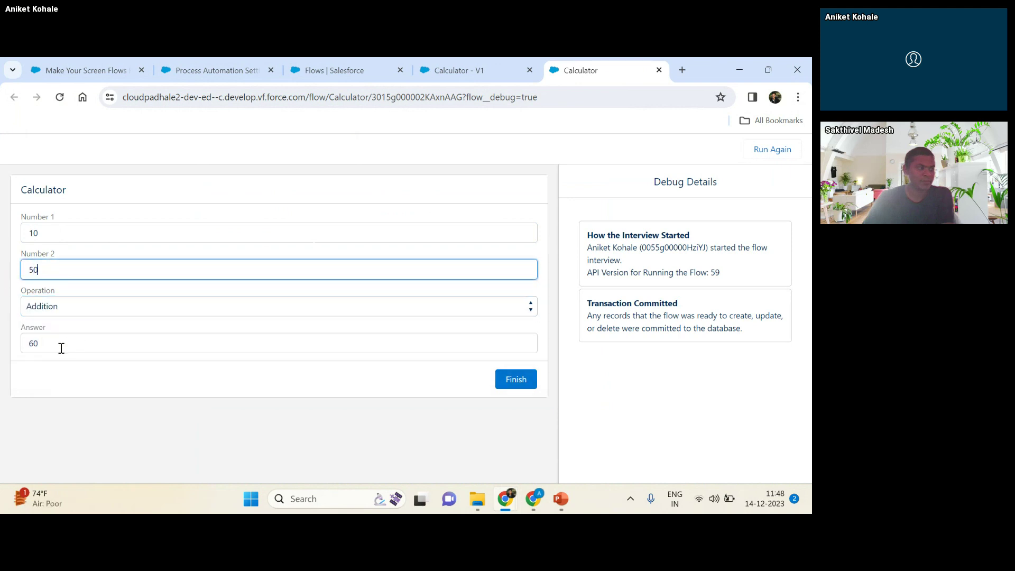
{"action": "left_click_drag", "start_coordinate": [61, 344], "coordinate": [7, 353]}
{"action": "left_click", "coordinate": [49, 363]}
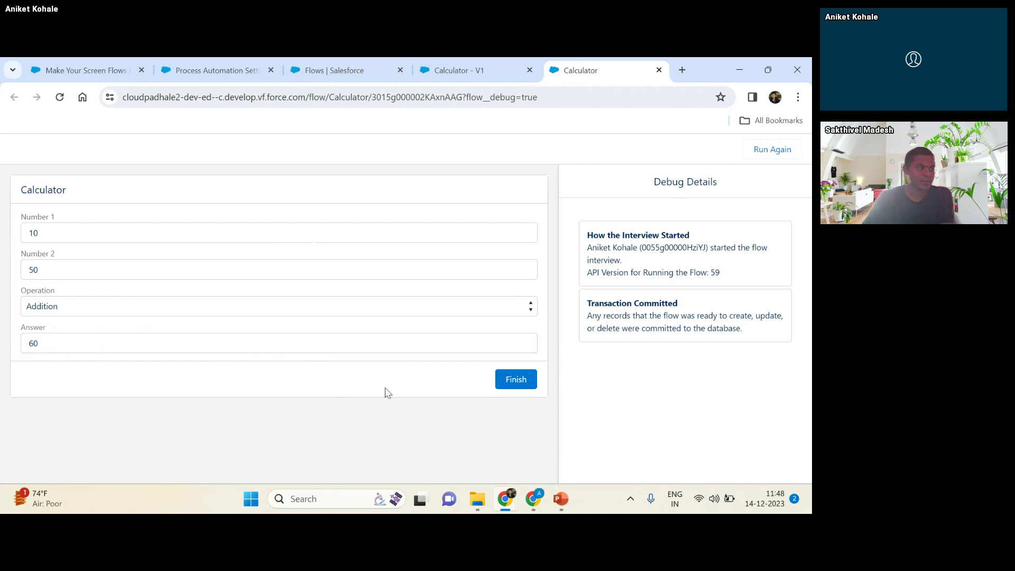
- Review the How to Add Reactive Screen Components slide in PowerPoint and the Process Automation Settings page in Chrome
{"action": "mouse_move", "coordinate": [561, 499]}
{"action": "left_click", "coordinate": [588, 419]}
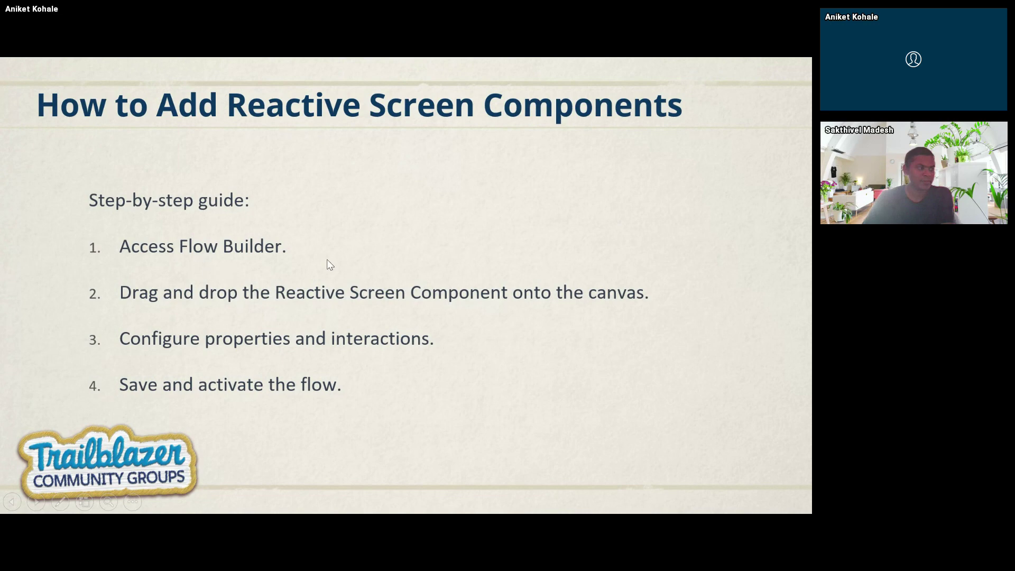
{"action": "key", "text": "alt+Tab"}
{"action": "left_click", "coordinate": [359, 70]}
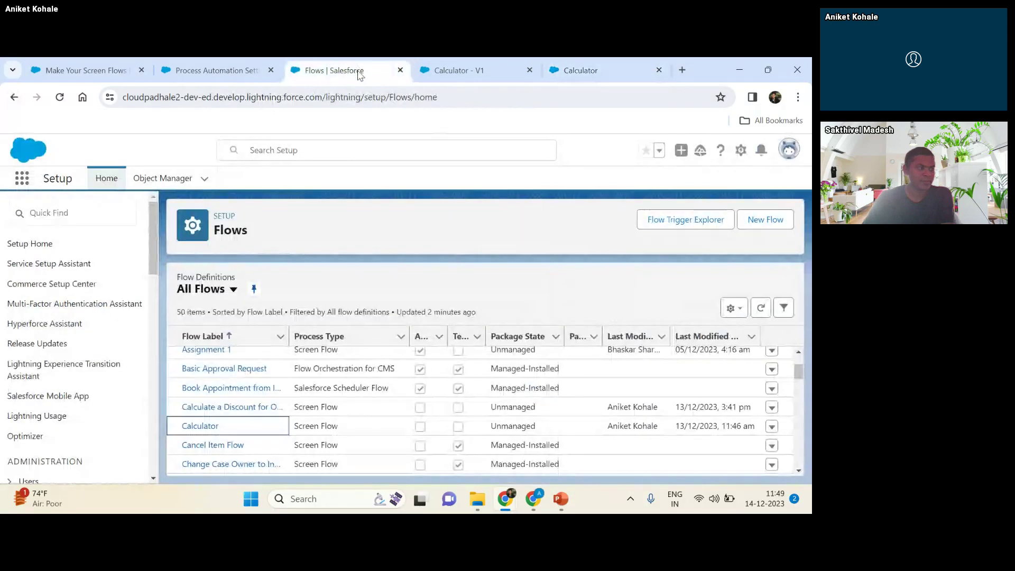
{"action": "left_click", "coordinate": [222, 70]}
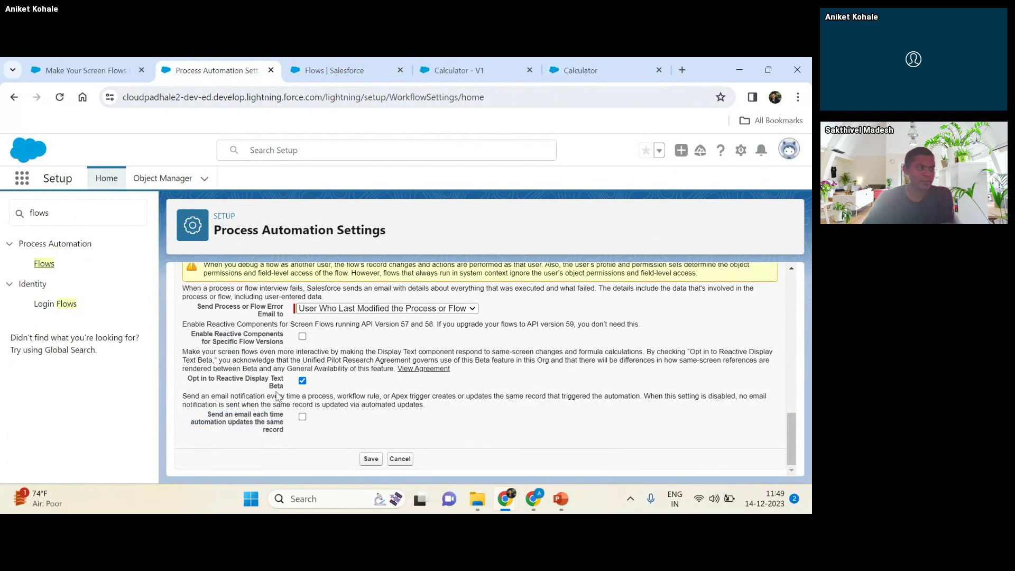
{"action": "key", "text": "alt+Tab"}
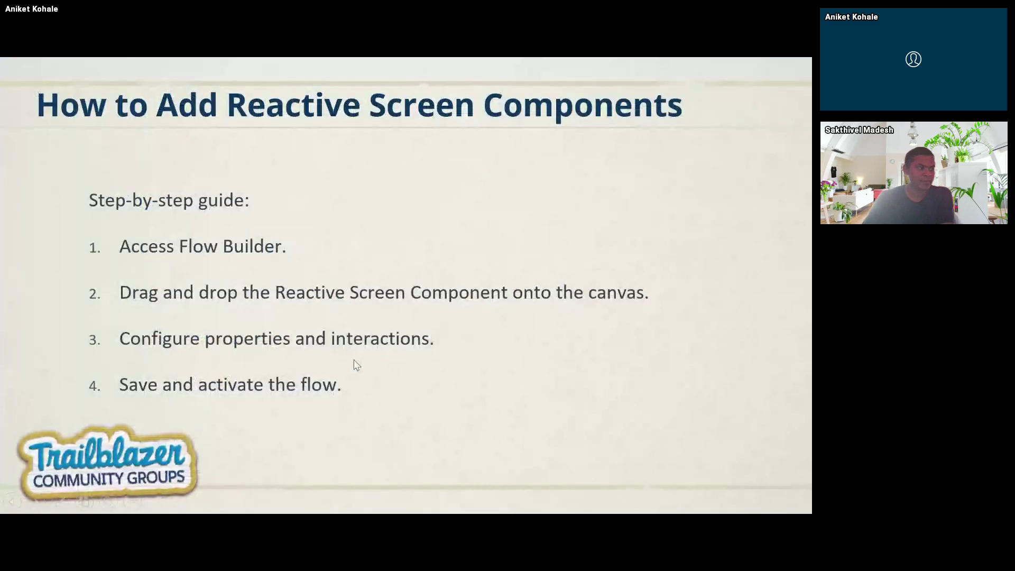
{"action": "key", "text": "Right"}
{"action": "key", "text": "Left"}
- Return to the Flows page in Chrome and create a new Screen Flow, closing the Calculator debug tab
{"action": "key", "text": "alt+Tab"}
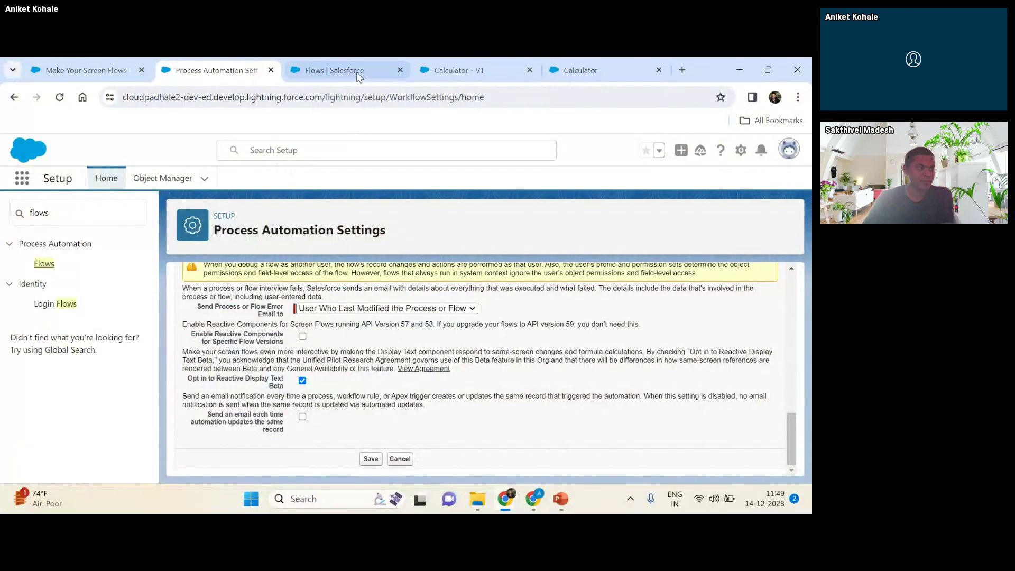
{"action": "left_click", "coordinate": [330, 71]}
{"action": "left_click", "coordinate": [762, 220]}
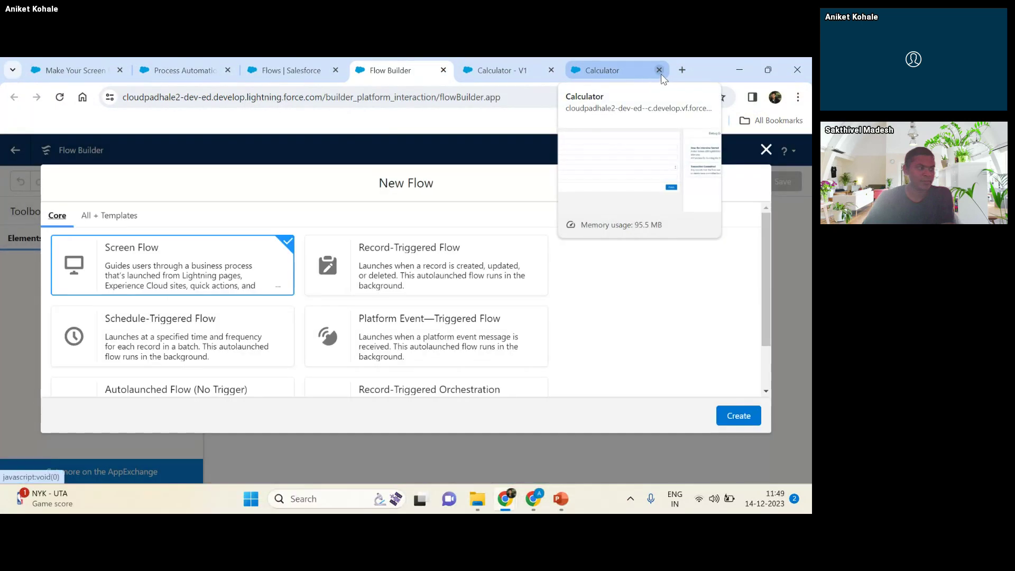
{"action": "left_click", "coordinate": [659, 70]}
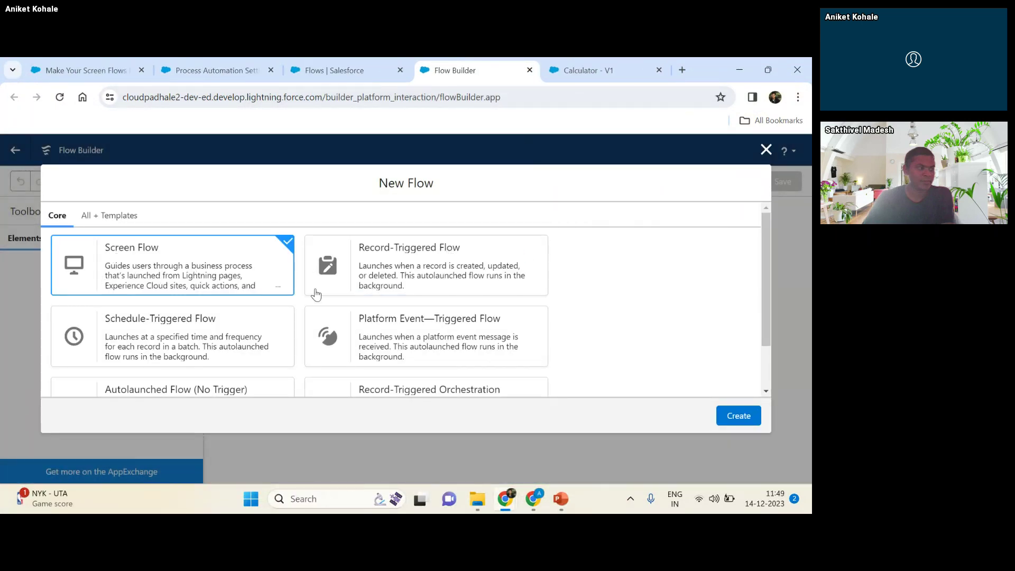
{"action": "left_click", "coordinate": [748, 419]}
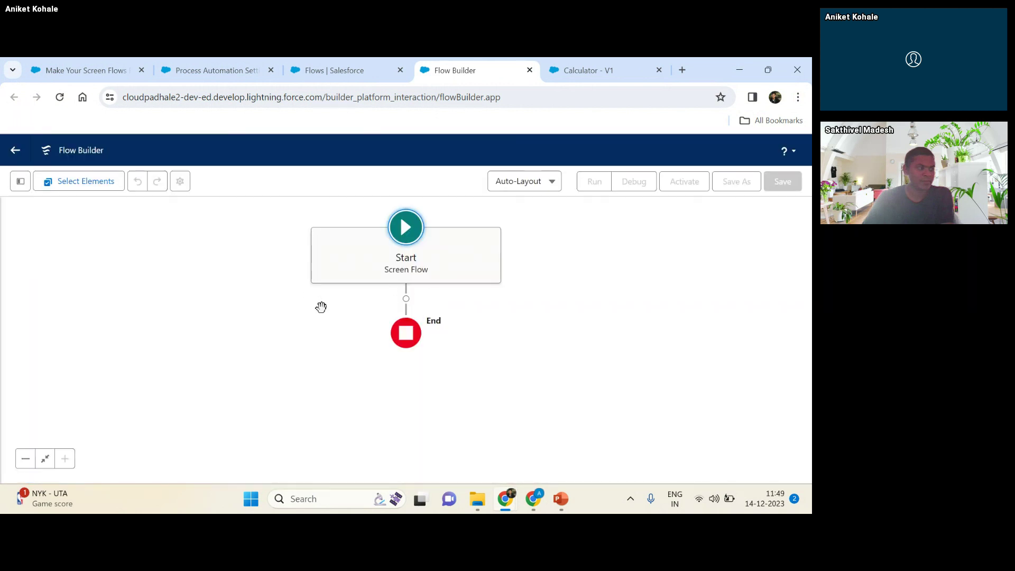
- Open Notepad in a maximized window and enlarge its text zoom to 130%
{"action": "left_click", "coordinate": [338, 497]}
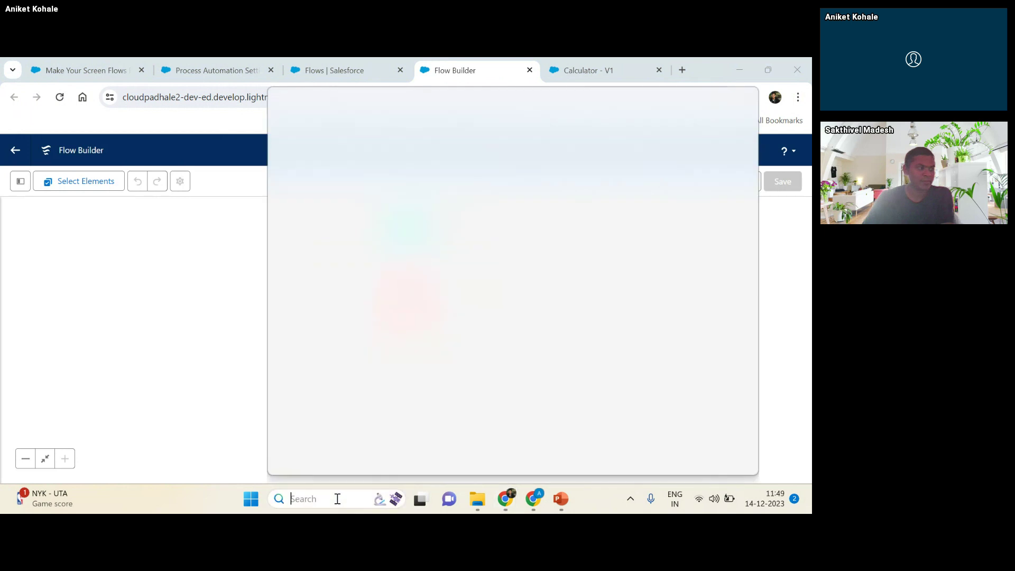
{"action": "type", "text": "note"}
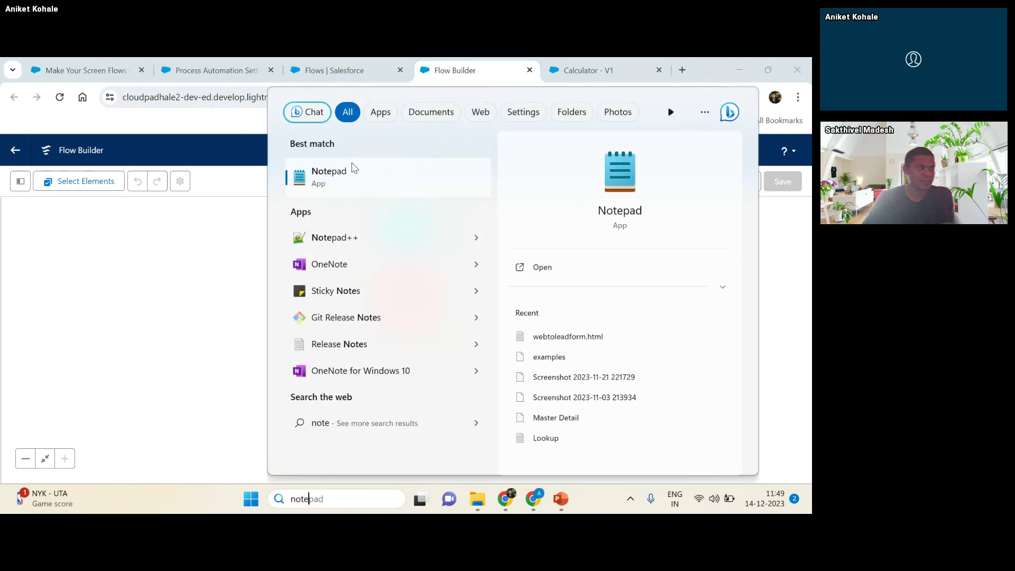
{"action": "left_click", "coordinate": [397, 231]}
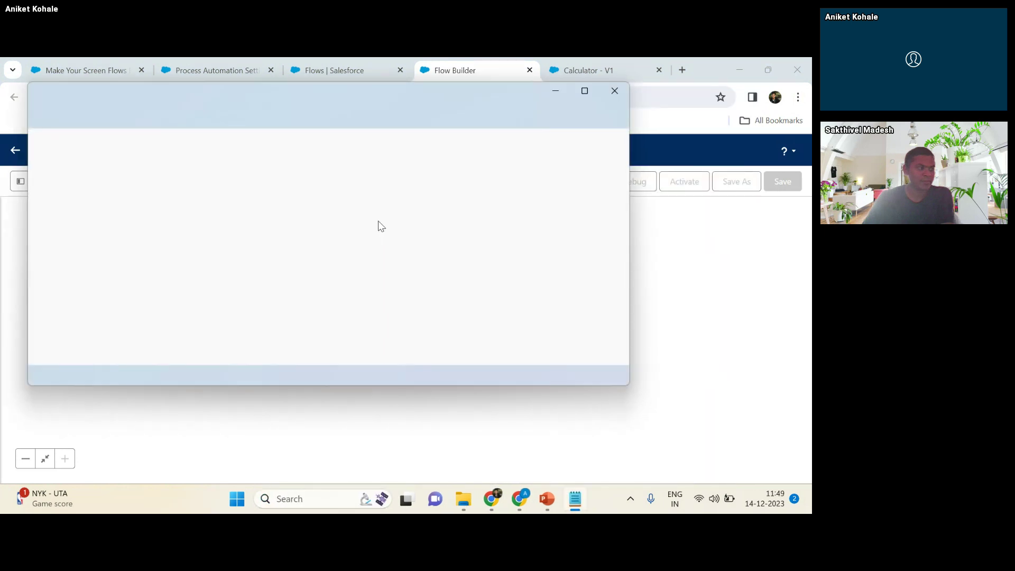
{"action": "left_click", "coordinate": [584, 91]}
{"action": "key", "text": "ctrl+plus"}
{"action": "key", "text": "ctrl+plus"}
{"action": "key", "text": "ctrl+plus"}
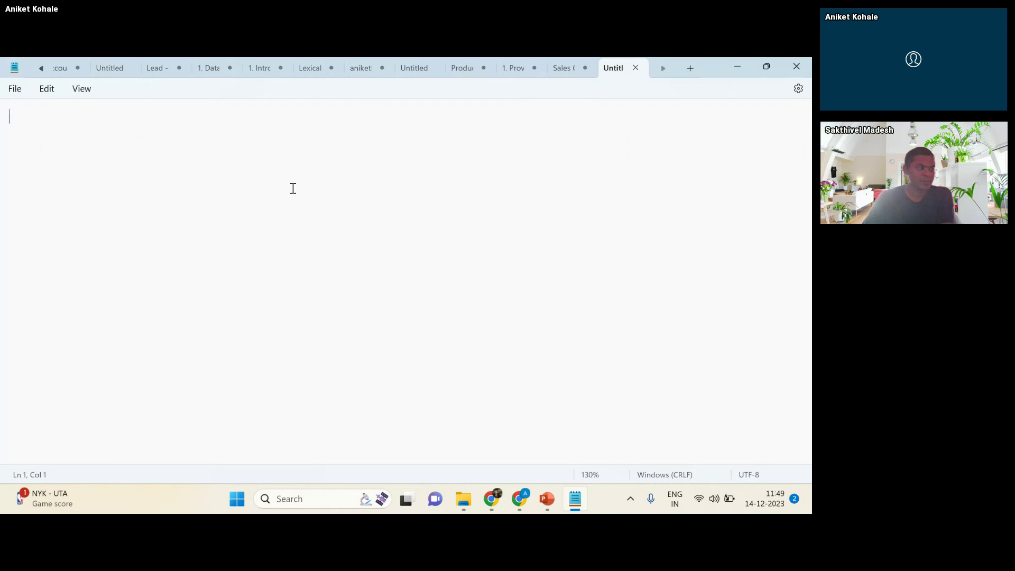
- Write the heading "Opportunity List" in the empty note and leave blank lines below it
{"action": "type", "text": "Opportunity"}
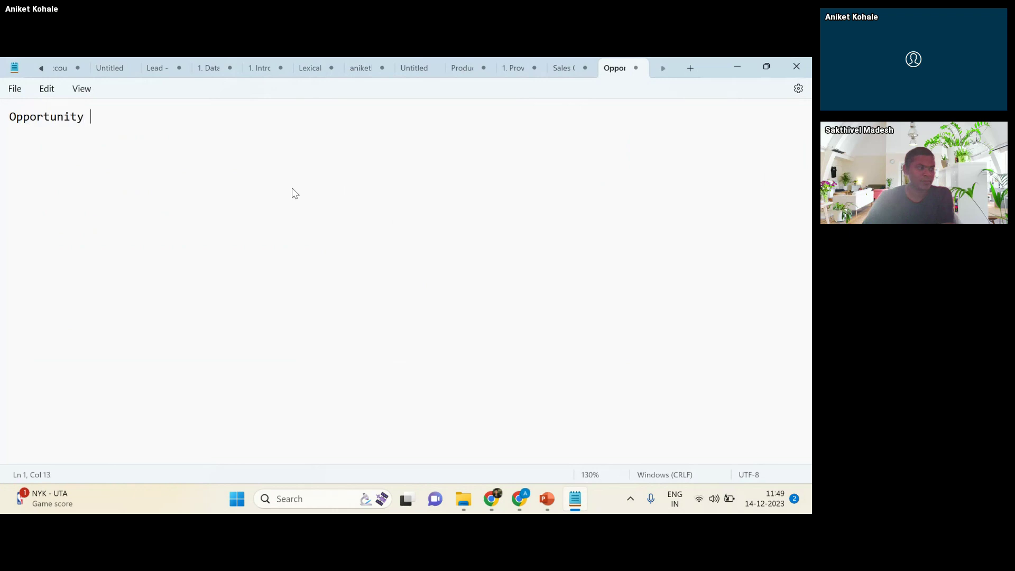
{"action": "key", "text": "BackSpace"}
{"action": "key", "text": "BackSpace"}
{"action": "type", "text": "y List"}
{"action": "key", "text": "Return"}
{"action": "mouse_move", "coordinate": [496, 501]}
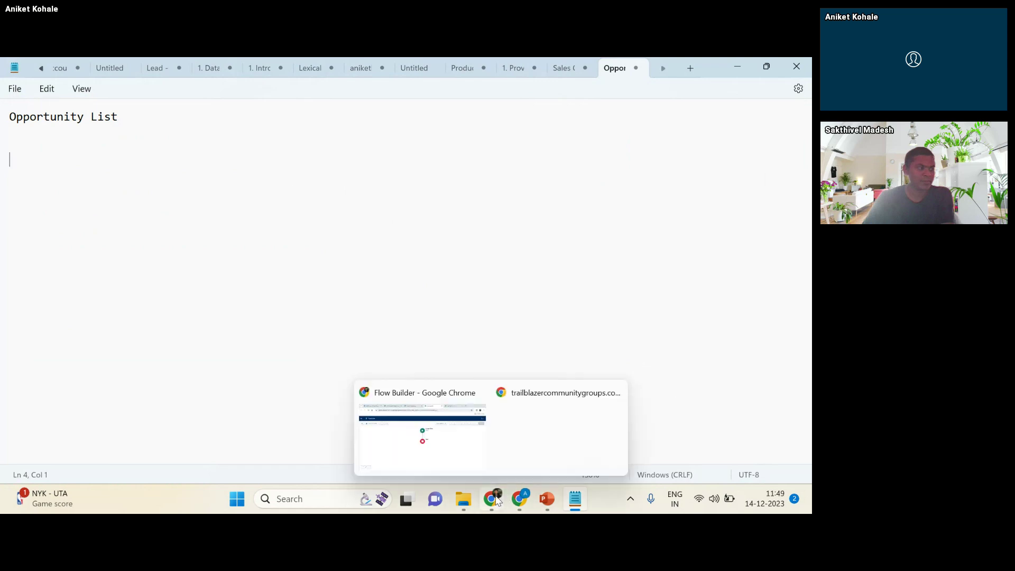
- Switch to Chrome and bring up the Process Automation Settings page in Salesforce Setup
{"action": "left_click", "coordinate": [465, 430]}
{"action": "left_click", "coordinate": [85, 70]}
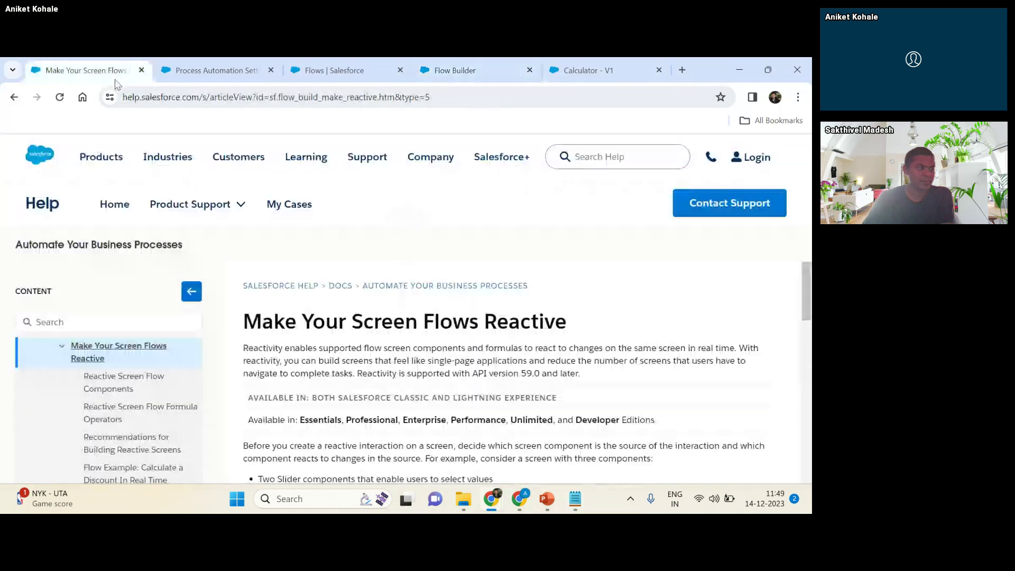
{"action": "left_click", "coordinate": [191, 74]}
{"action": "left_click", "coordinate": [23, 181]}
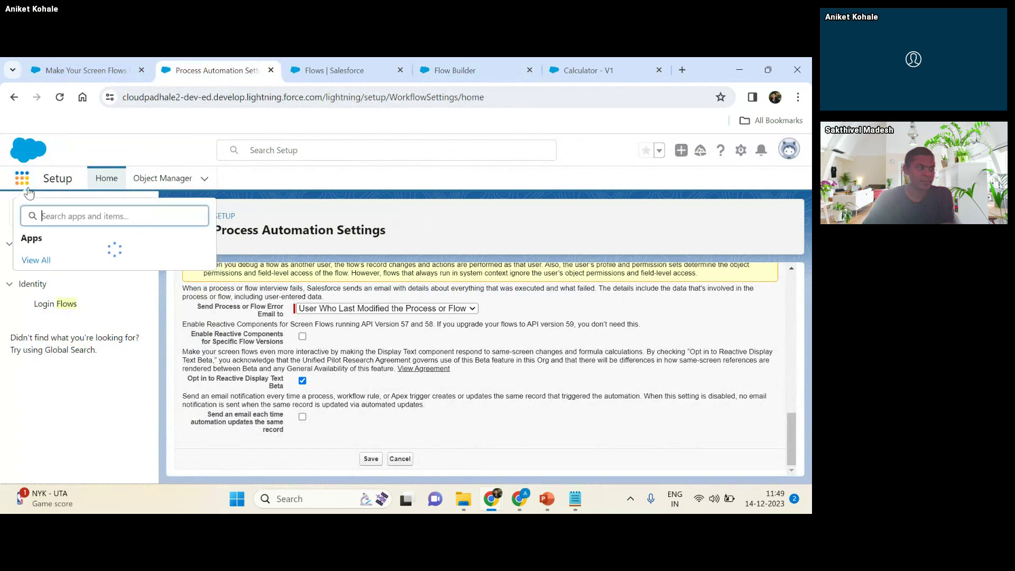
{"action": "type", "text": "Sales"}
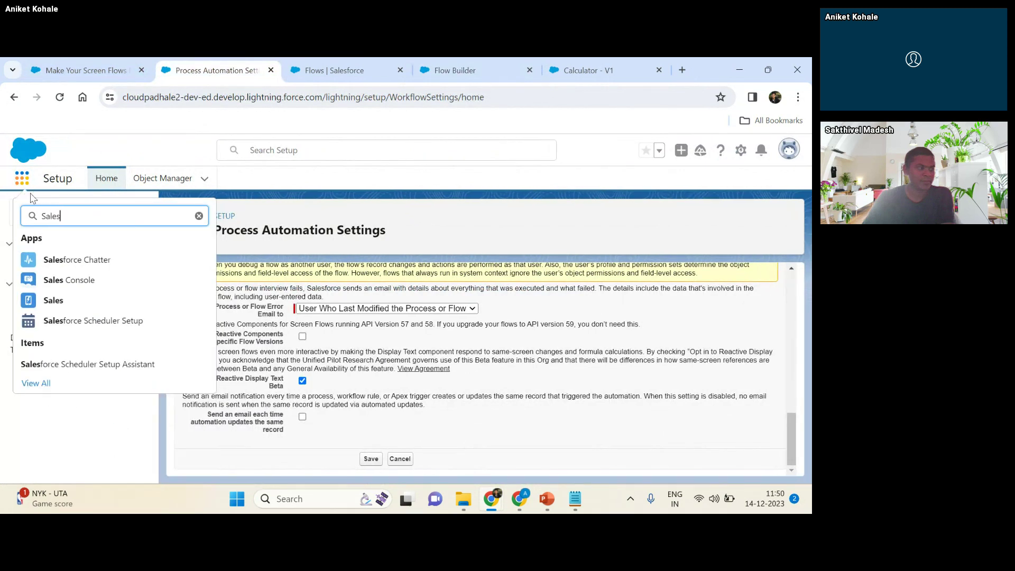
{"action": "right_click", "coordinate": [53, 310]}
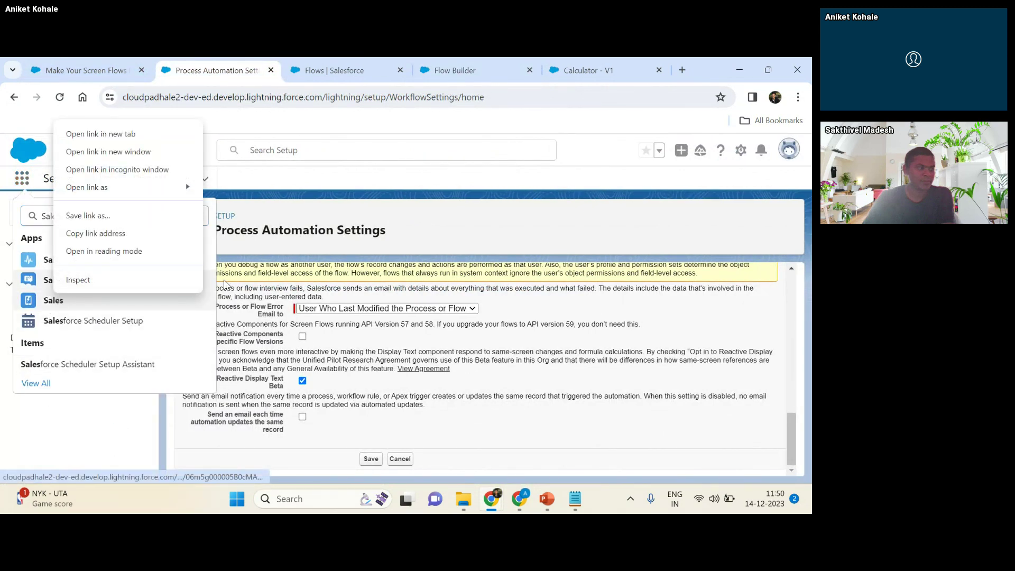
{"action": "key", "text": "Escape"}
{"action": "key", "text": "Escape"}
- Find the Sales app by searching for "sales" and open it in a new browser tab
{"action": "left_click", "coordinate": [22, 178]}
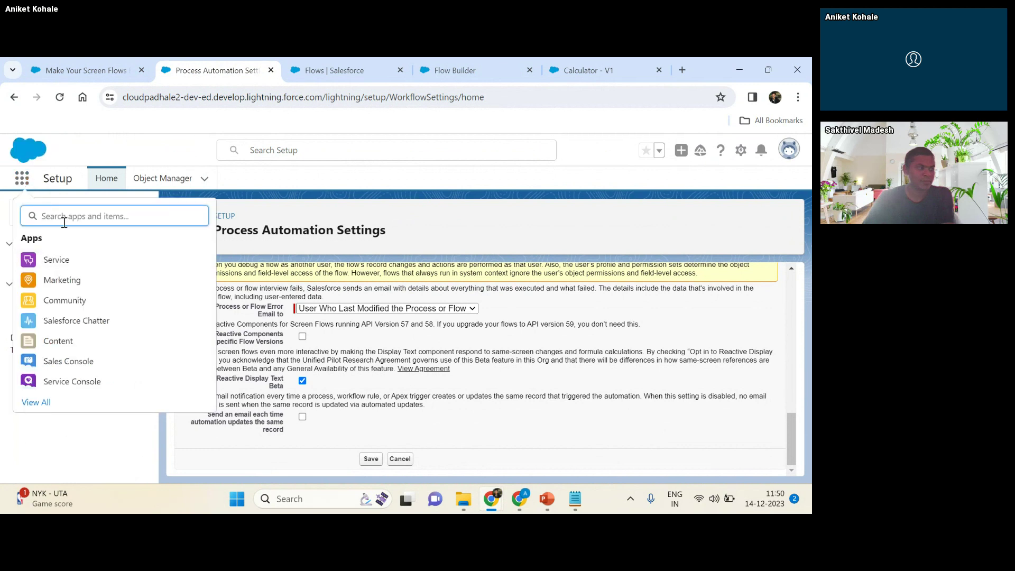
{"action": "type", "text": "sales"}
{"action": "right_click", "coordinate": [62, 300]}
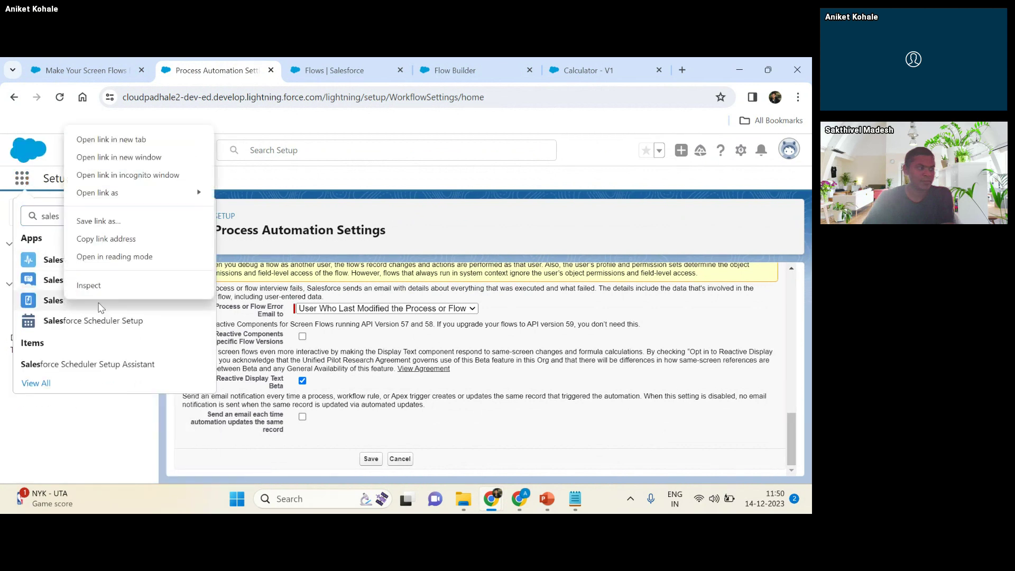
{"action": "left_click", "coordinate": [120, 147]}
{"action": "left_click", "coordinate": [291, 70]}
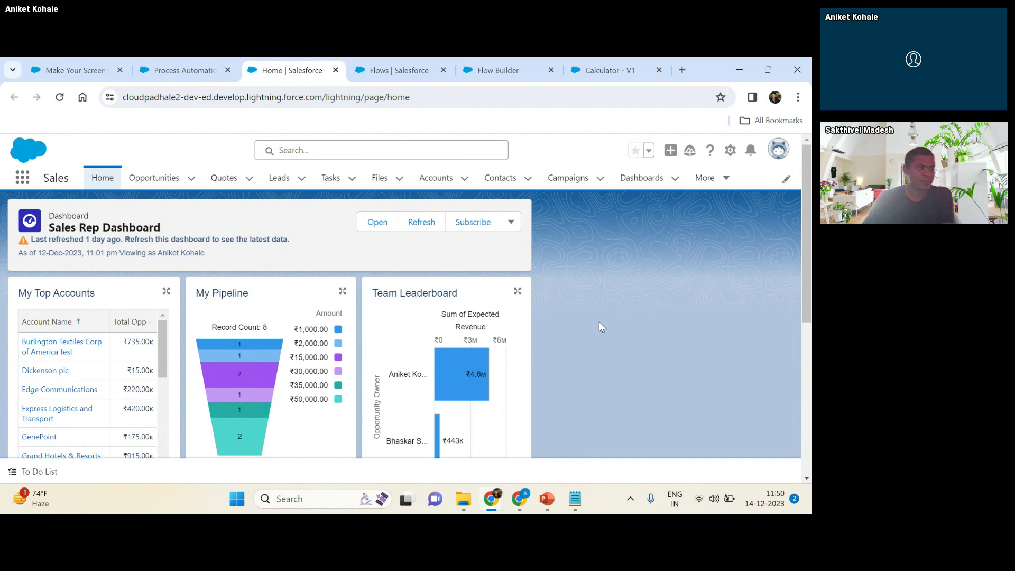
- Open the Opportunities list of the Sales app in its own browser tab
{"action": "right_click", "coordinate": [140, 183]}
{"action": "left_click", "coordinate": [180, 191]}
{"action": "left_click", "coordinate": [344, 70]}
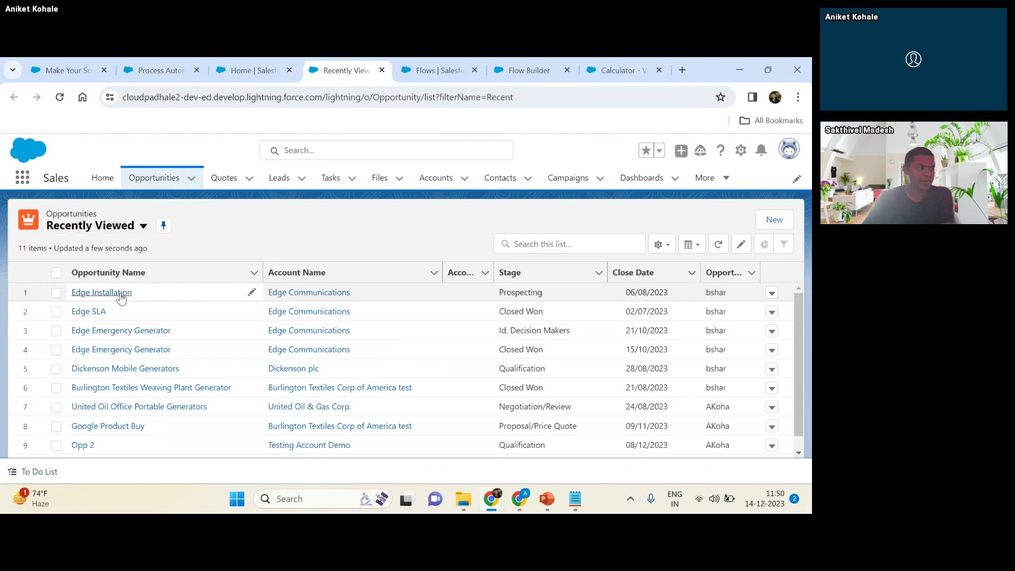
- Open the Edge Installation opportunity and examine the Amount field in its details
{"action": "left_click", "coordinate": [120, 295]}
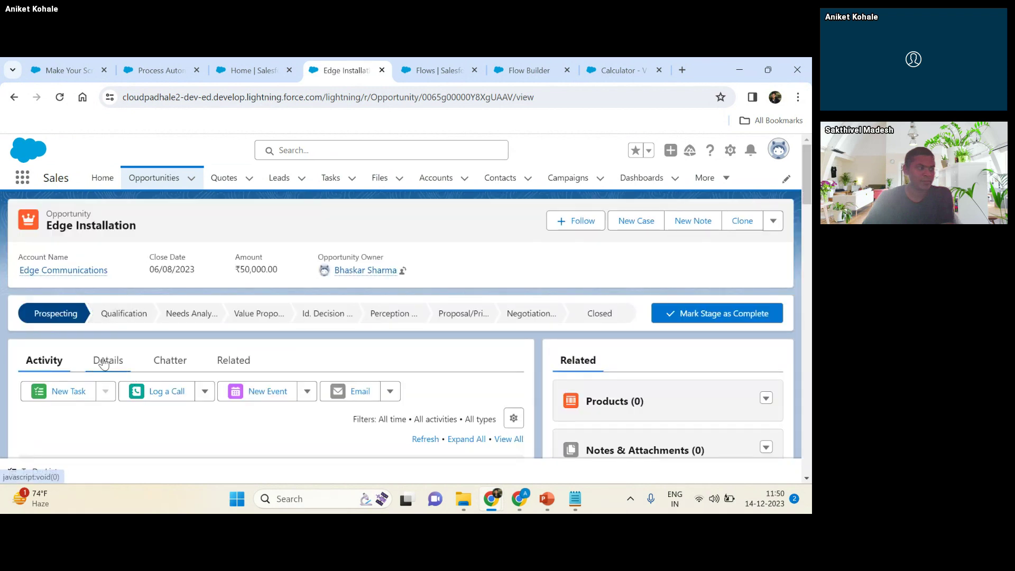
{"action": "left_click", "coordinate": [104, 363]}
{"action": "scroll", "coordinate": [291, 337], "scroll_direction": "down", "scroll_amount": 1}
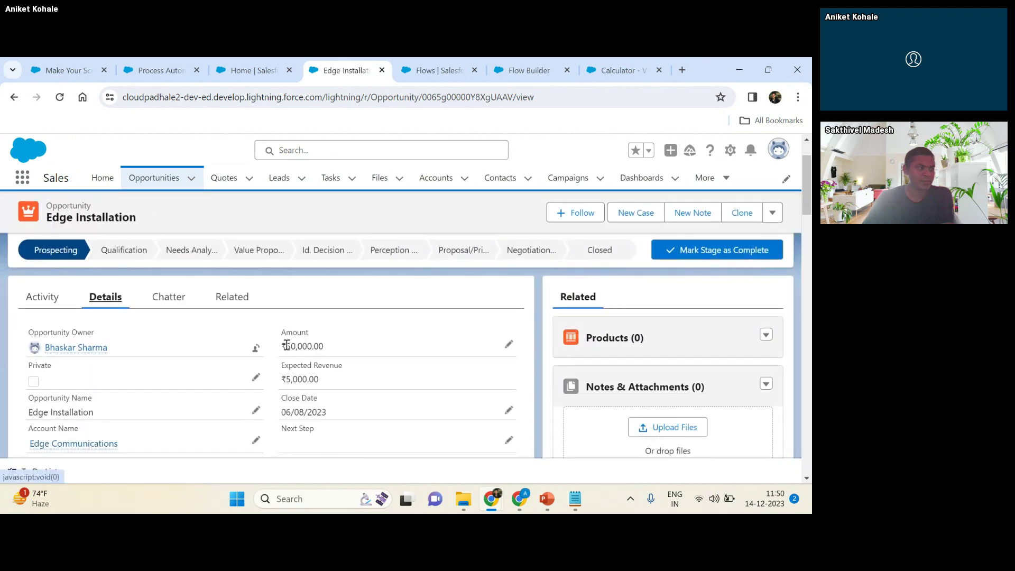
{"action": "left_click_drag", "start_coordinate": [284, 345], "coordinate": [365, 350]}
{"action": "left_click", "coordinate": [339, 328]}
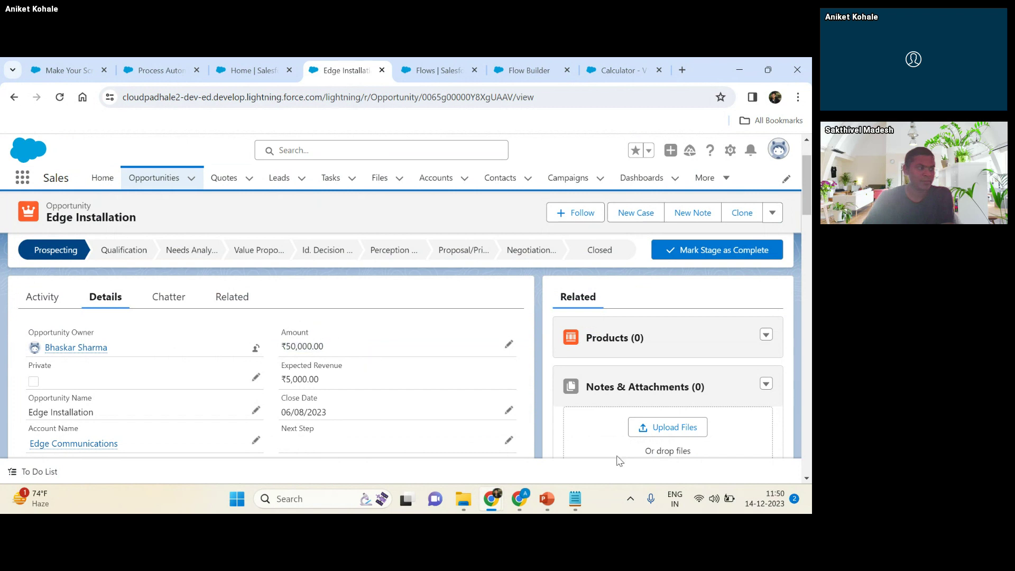
- Copy the Amount label and ₹50,000.00 value from the Edge Installation record into the Opportunity List note in Notepad
{"action": "mouse_move", "coordinate": [586, 494]}
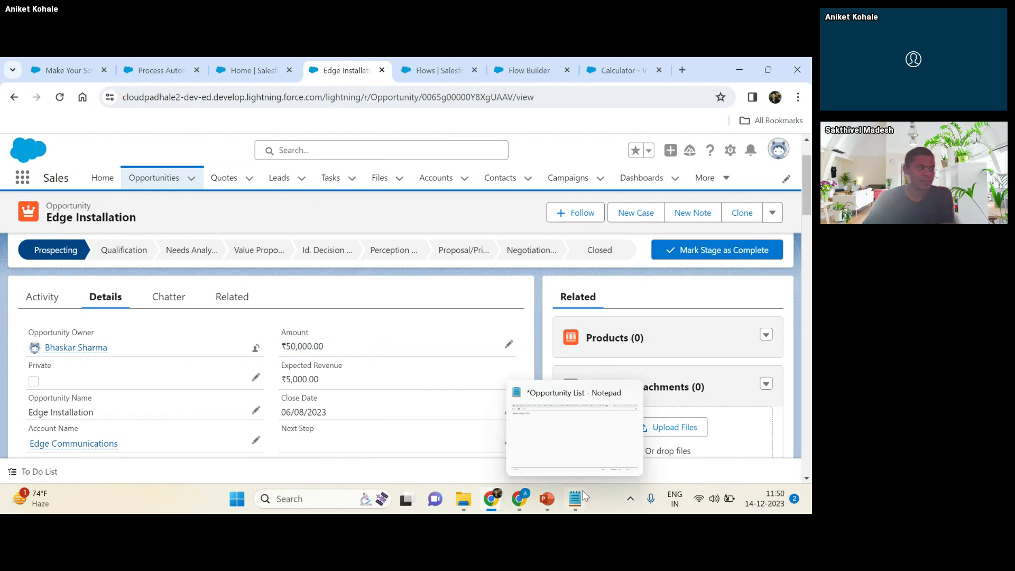
{"action": "left_click", "coordinate": [584, 496]}
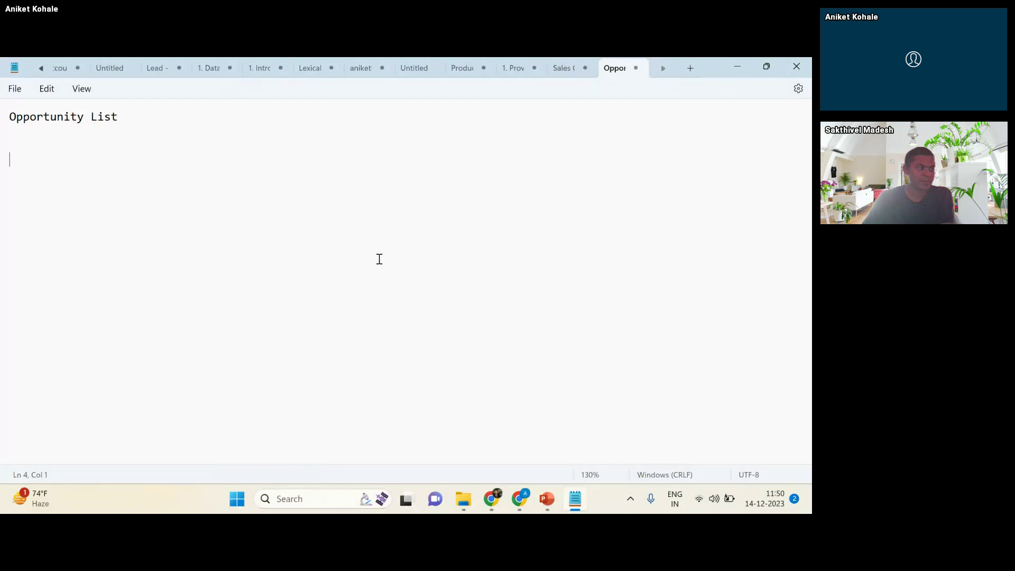
{"action": "key", "text": "alt+Tab"}
{"action": "left_click_drag", "start_coordinate": [348, 349], "coordinate": [270, 350]}
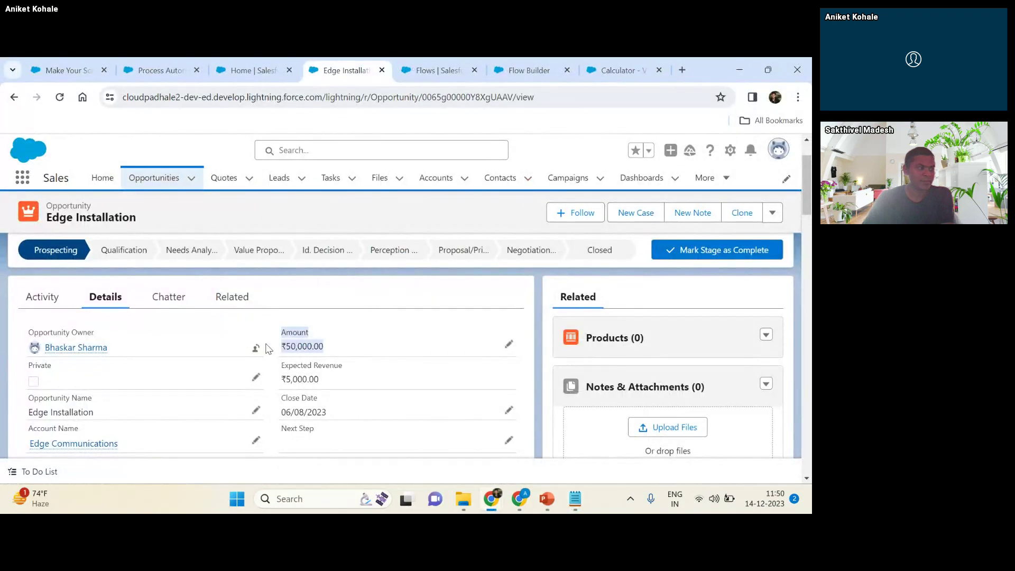
{"action": "key", "text": "ctrl+c"}
{"action": "key", "text": "alt+Tab"}
{"action": "key", "text": "ctrl+v"}
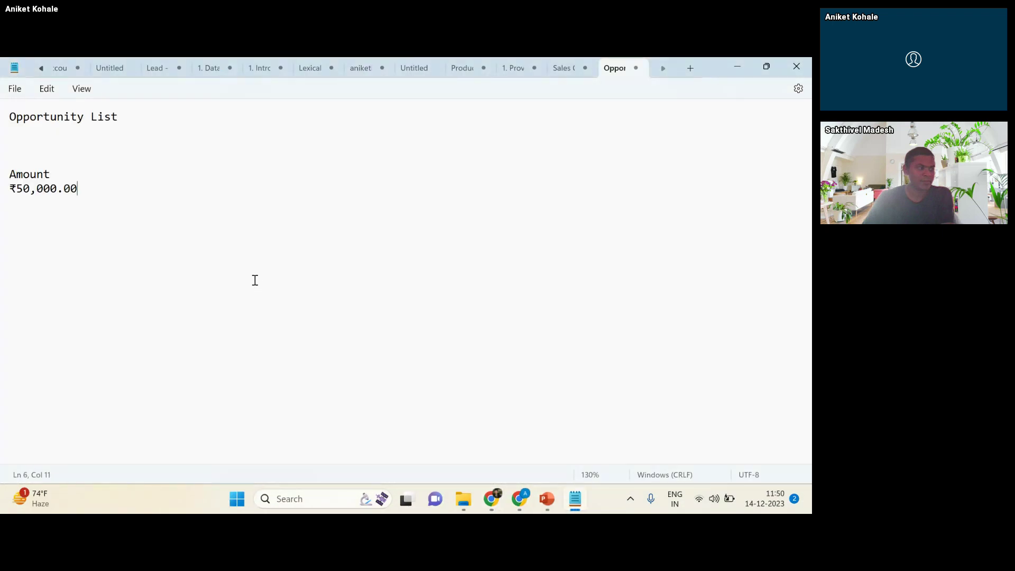
- Add a "Discount" entry with the value 20% below the amount in the note
{"action": "key", "text": "Return"}
{"action": "key", "text": "Return"}
{"action": "type", "text": "Discou"}
{"action": "type", "text": "20"}
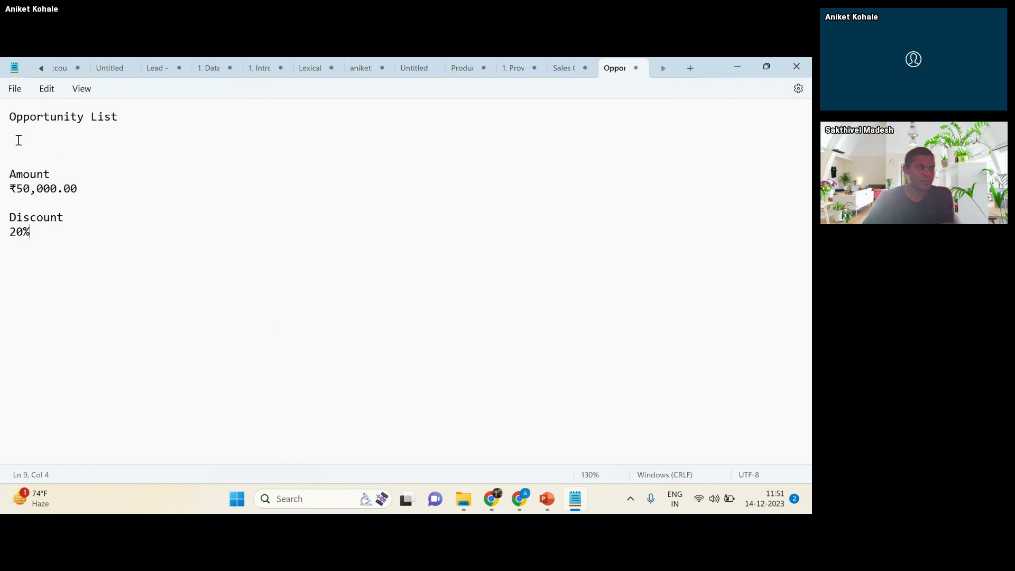
- Add the numbered lines 1, 2 and 3 under the Opportunity List heading
{"action": "type", "text": "1"}
{"action": "key", "text": "Return"}
{"action": "type", "text": "2"}
{"action": "key", "text": "Return"}
{"action": "type", "text": "3"}
{"action": "key", "text": "Return"}
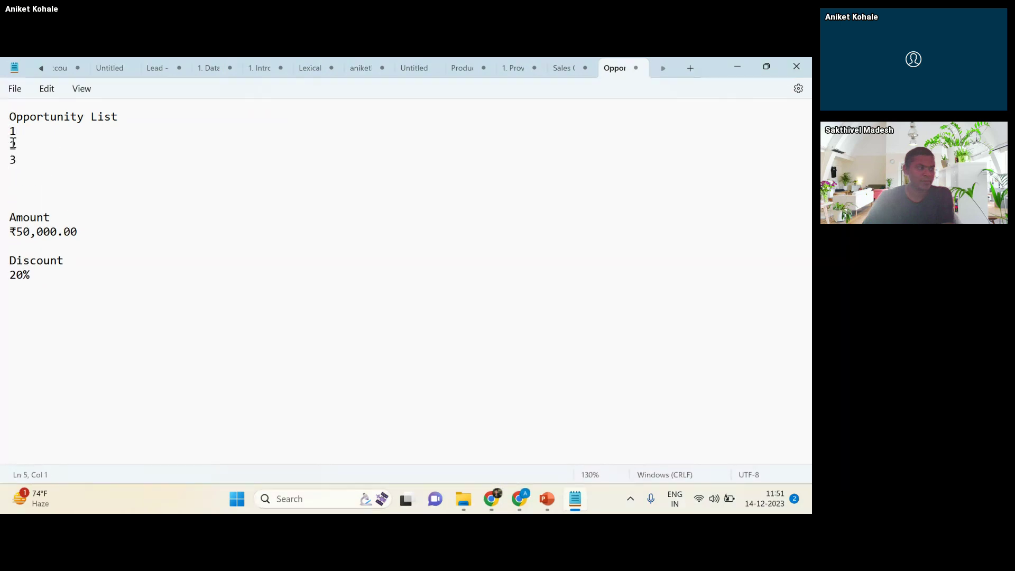
- Review the opportunity list, amount and discount notes, and check the How to Add Reactive Screen Components slide in PowerPoint
{"action": "left_click_drag", "start_coordinate": [11, 132], "coordinate": [39, 178]}
{"action": "left_click_drag", "start_coordinate": [5, 223], "coordinate": [42, 279]}
{"action": "left_click", "coordinate": [41, 276]}
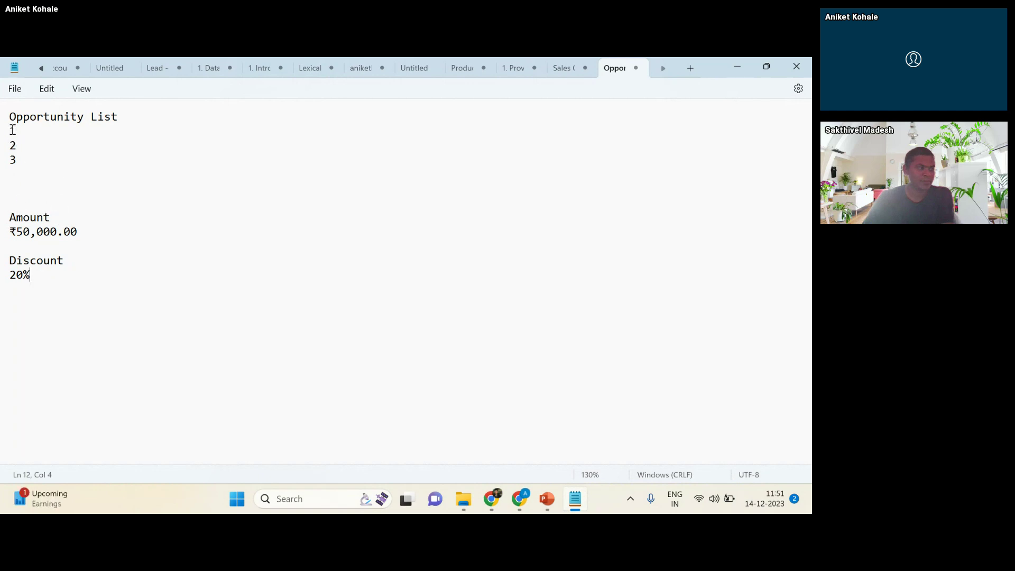
{"action": "left_click_drag", "start_coordinate": [9, 113], "coordinate": [41, 182]}
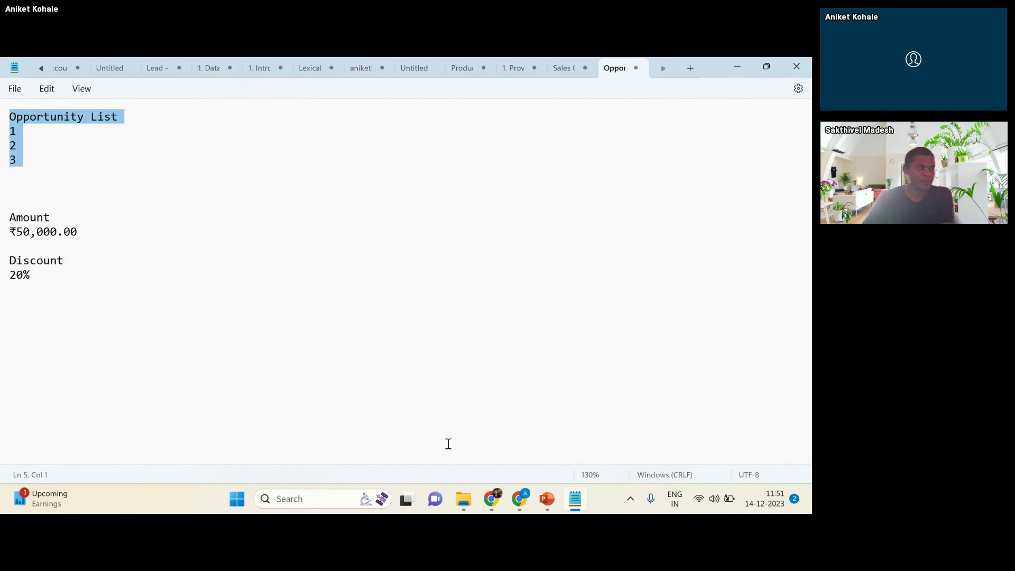
{"action": "left_click", "coordinate": [547, 499]}
{"action": "left_click", "coordinate": [608, 461]}
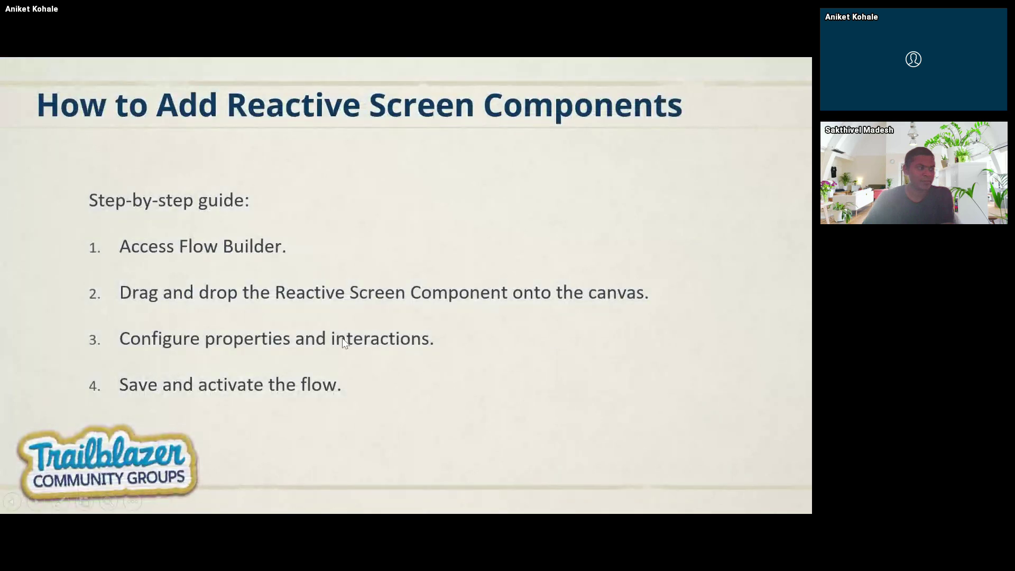
{"action": "key", "text": "alt+Tab"}
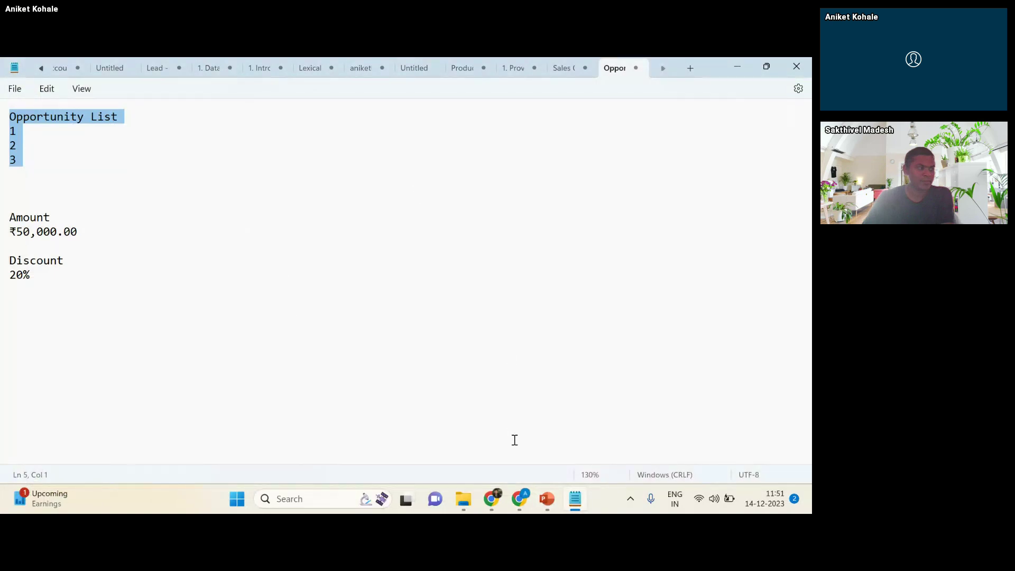
- Return to Flow Builder in Chrome and add a Get Records element between Start and End of the screen flow
{"action": "left_click", "coordinate": [491, 498]}
{"action": "left_click", "coordinate": [447, 439]}
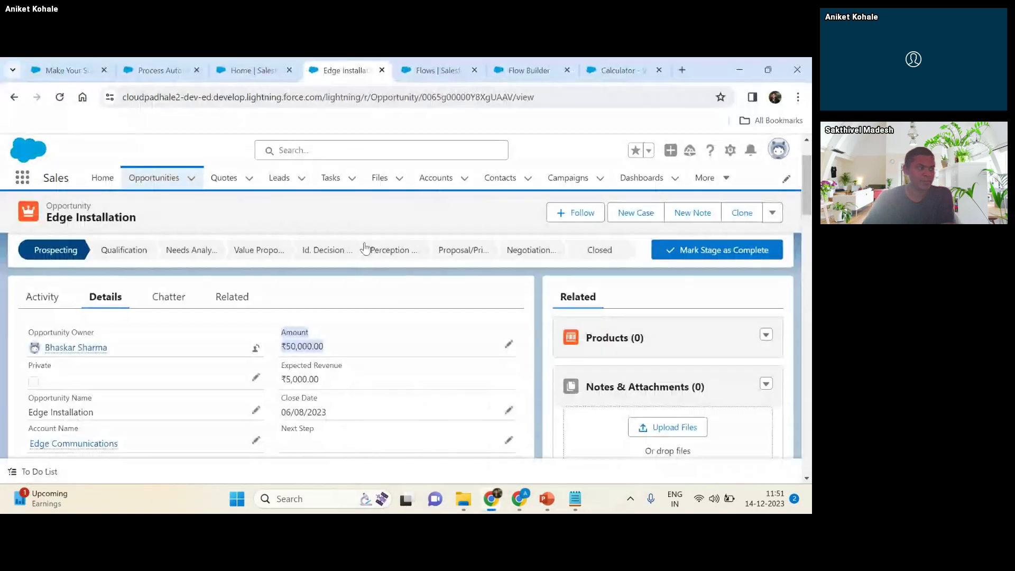
{"action": "left_click", "coordinate": [412, 76]}
{"action": "left_click", "coordinate": [506, 80]}
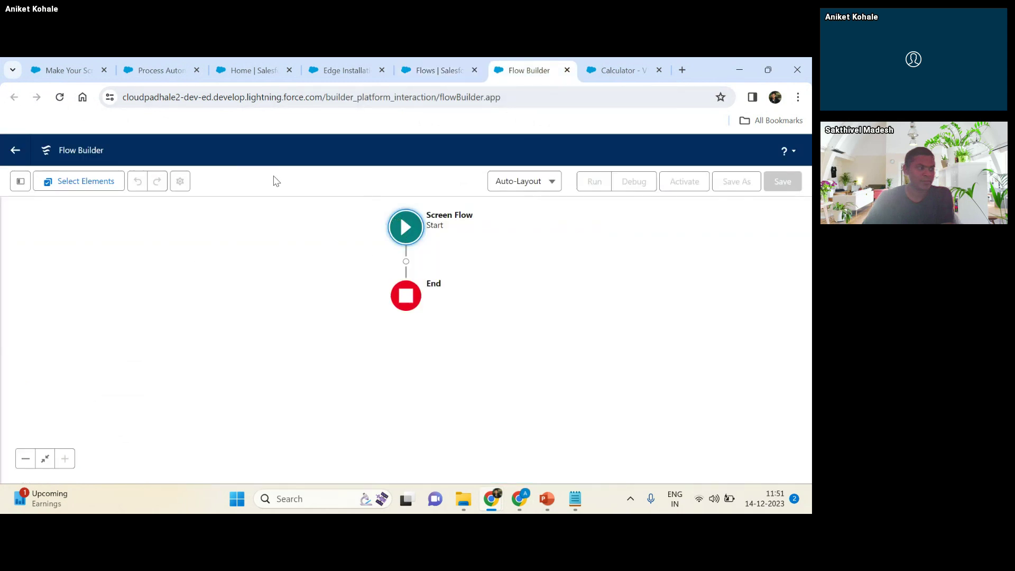
{"action": "left_click", "coordinate": [406, 262]}
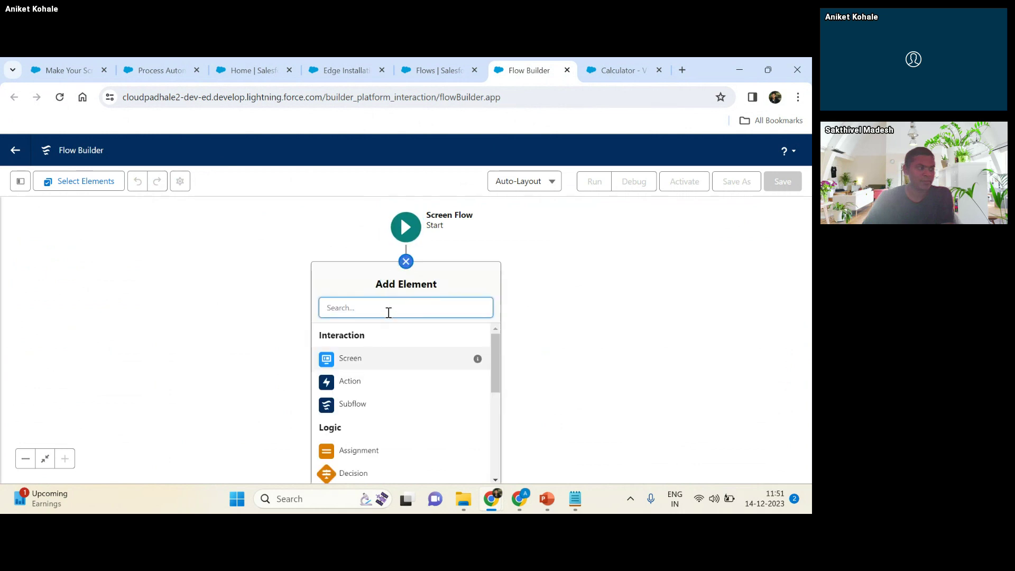
{"action": "type", "text": "get"}
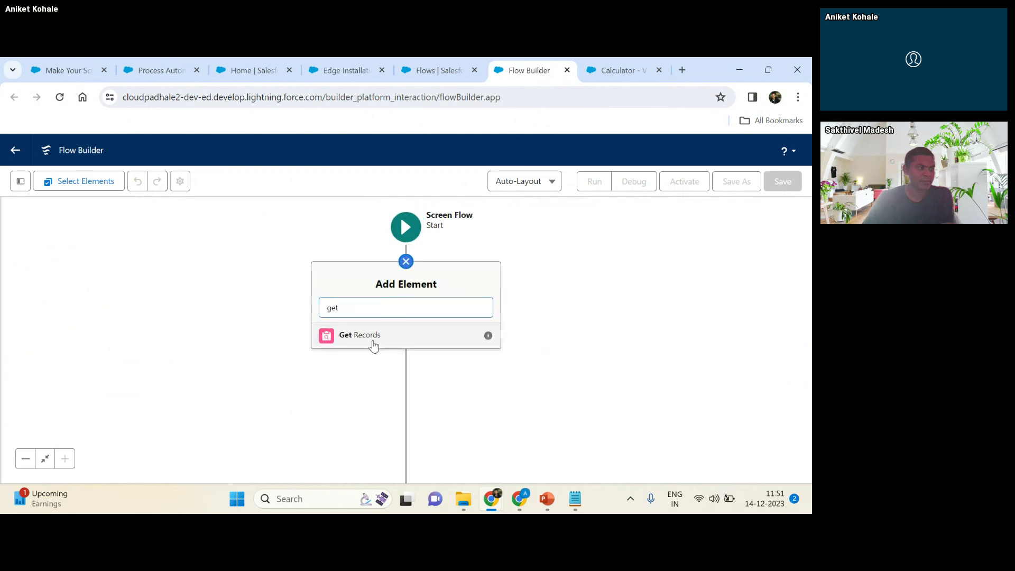
{"action": "left_click", "coordinate": [373, 345]}
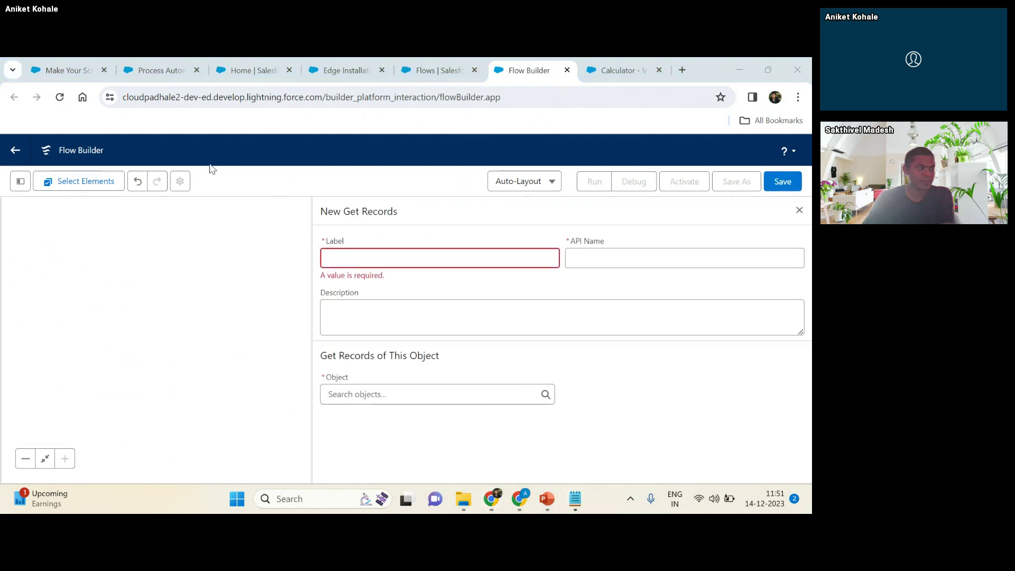
- Switch to Notepad and write "User: select any oportunity record from table and then calculate" on a line above the Amount entry
{"action": "left_click", "coordinate": [577, 501]}
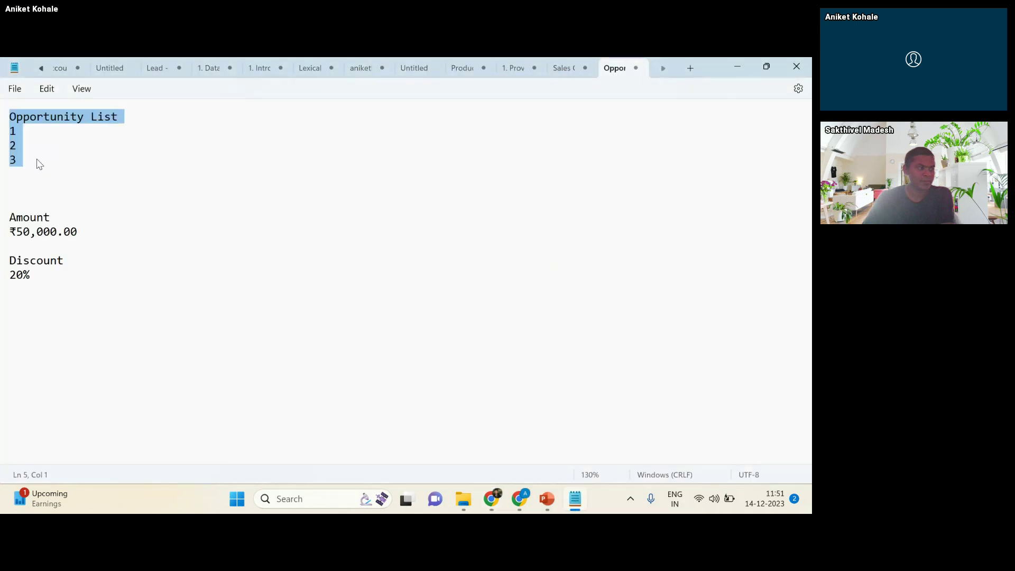
{"action": "left_click_drag", "start_coordinate": [12, 132], "coordinate": [32, 215]}
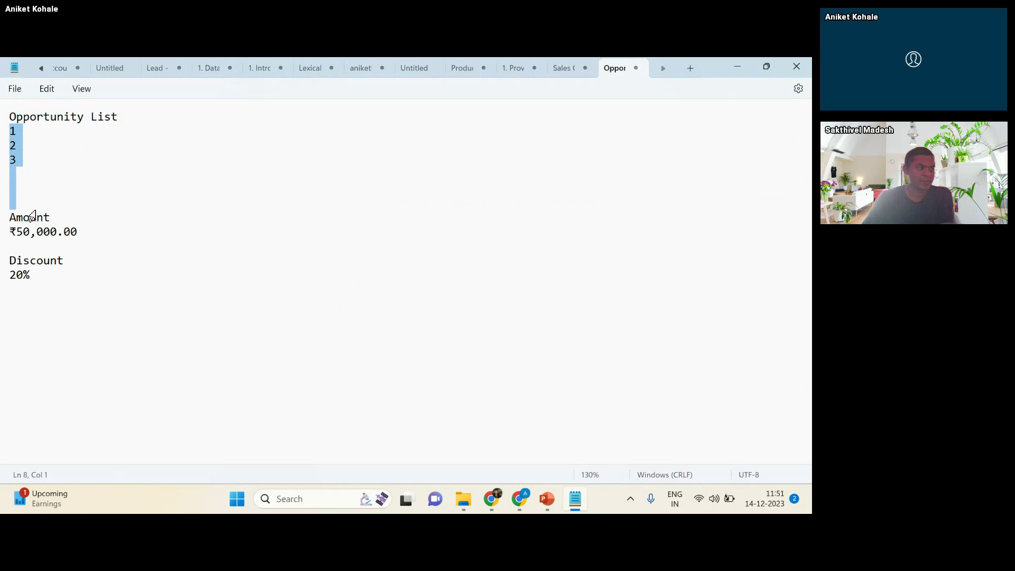
{"action": "left_click", "coordinate": [25, 203]}
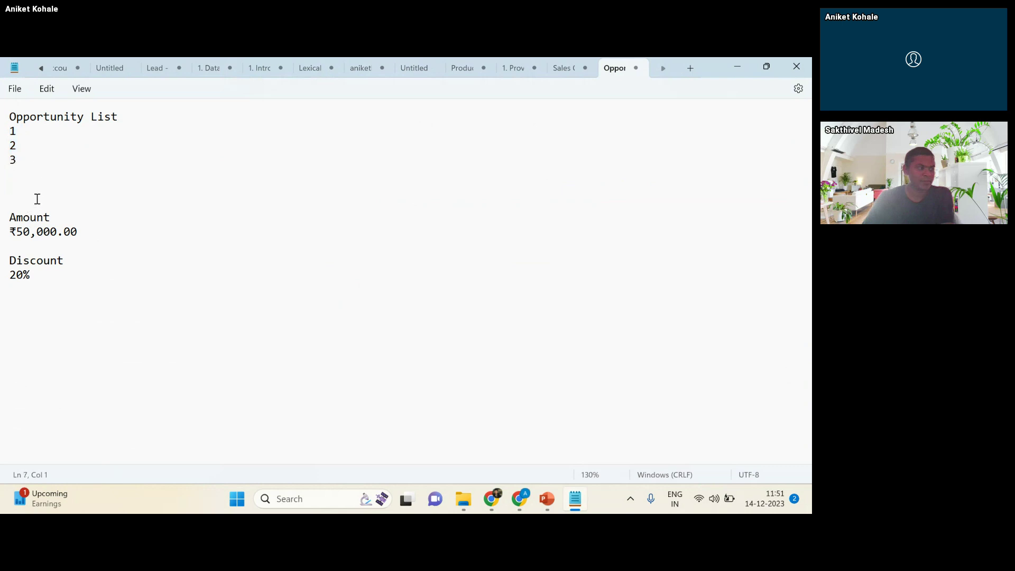
{"action": "key", "text": "Return"}
{"action": "type", "text": "Use"}
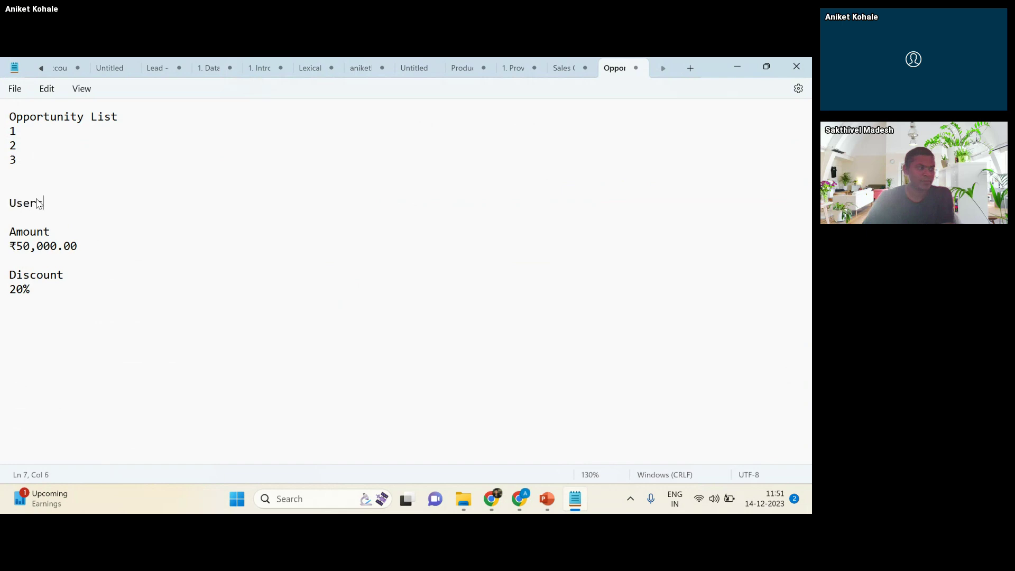
{"action": "type", "text": "r: select any oportunity"}
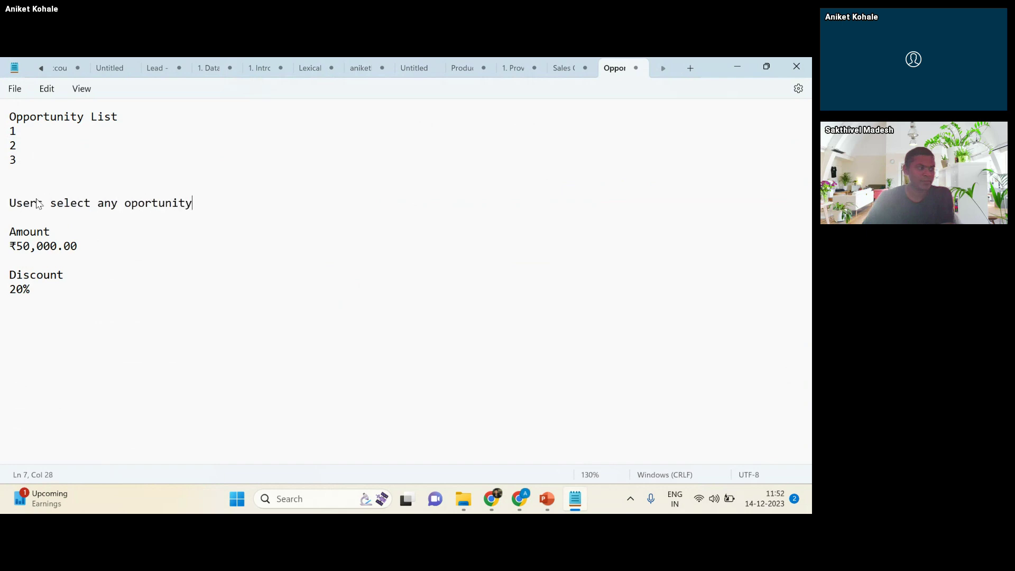
{"action": "type", "text": " record from table"}
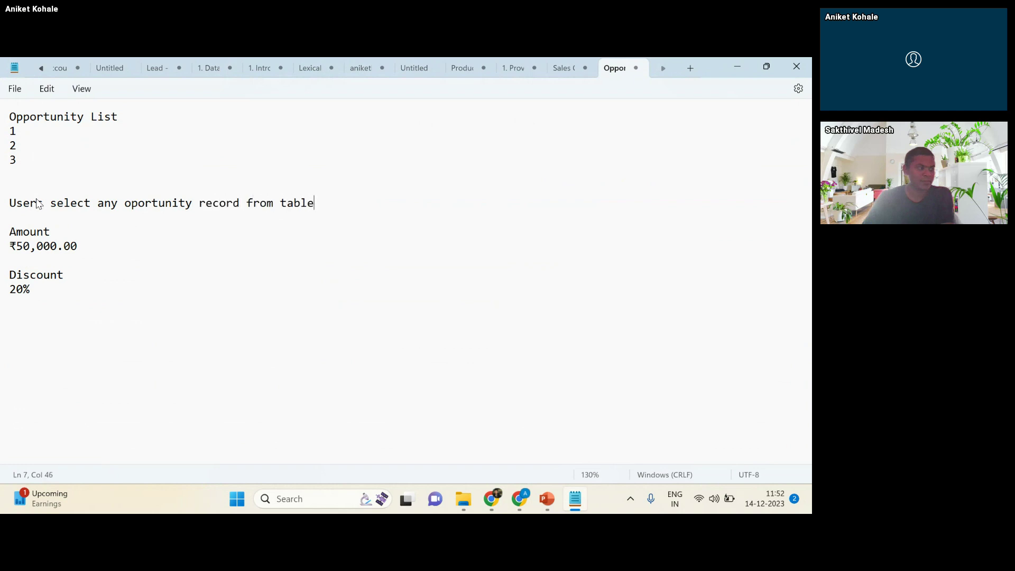
{"action": "type", "text": " and then calculate"}
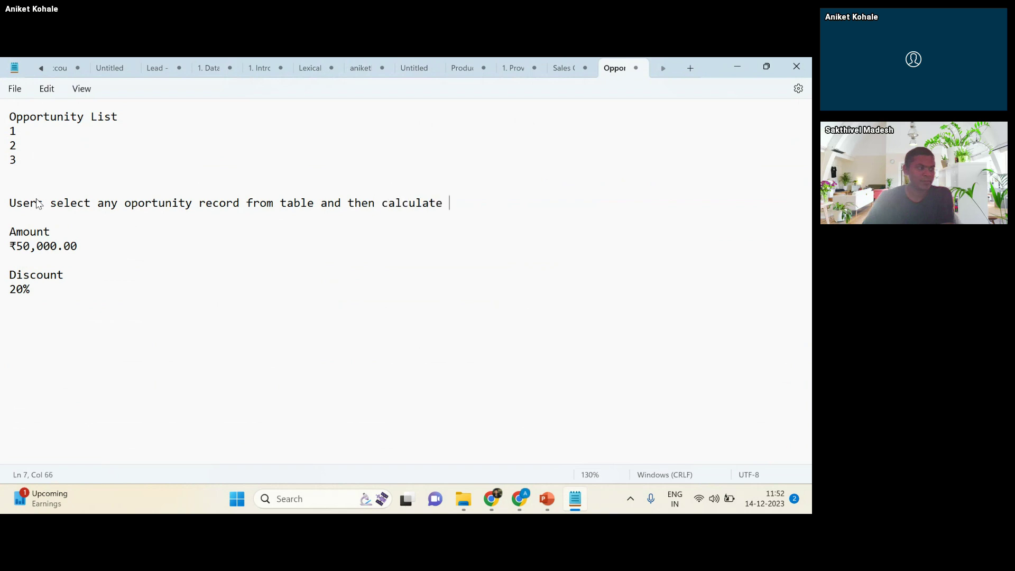
- Continue the user note on a new line with "discount for selected opportunity"
{"action": "key", "text": "Return"}
{"action": "type", "text": "d"}
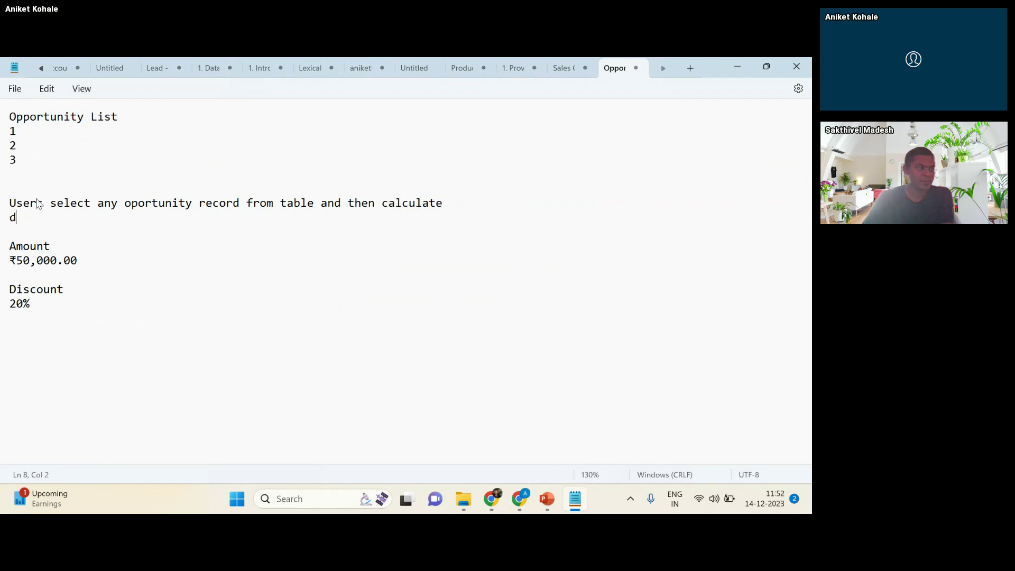
{"action": "type", "text": "iciscount for selected op"}
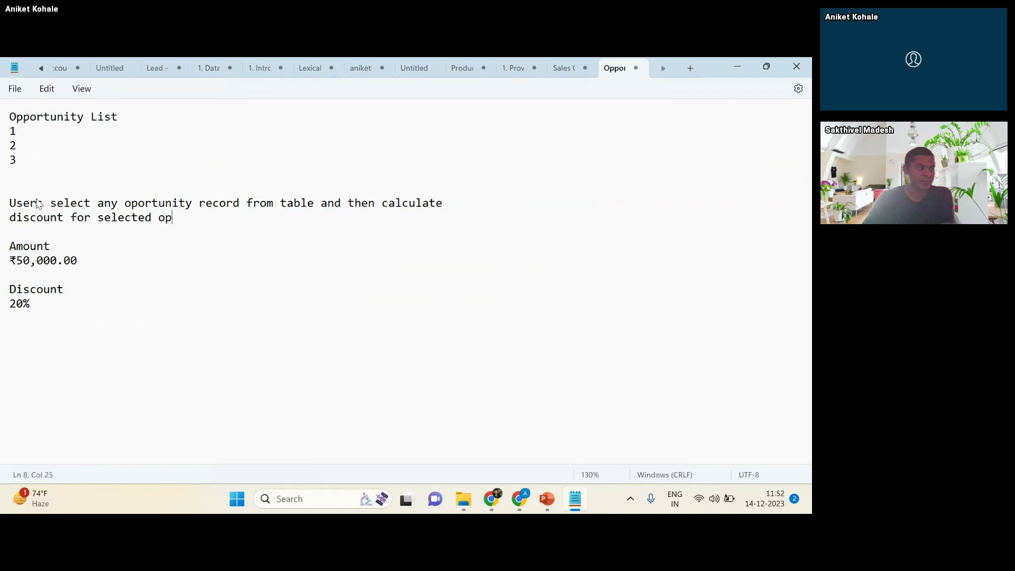
{"action": "type", "text": "portunity"}
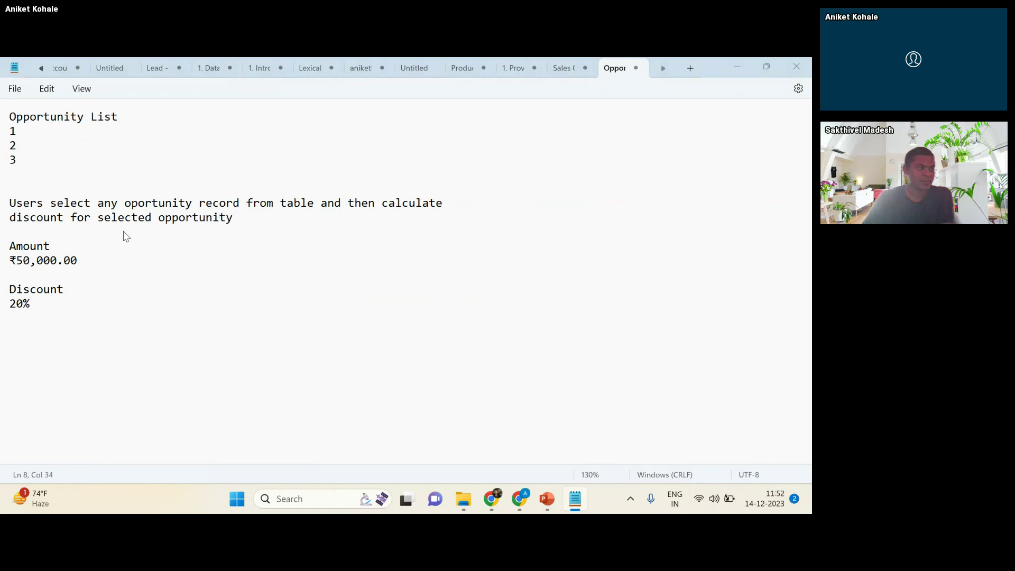
- Switch to Flow Builder in Chrome, label the Get Records element "Get Opportunities" and set its object to Opportunity
{"action": "key", "text": "alt+Tab"}
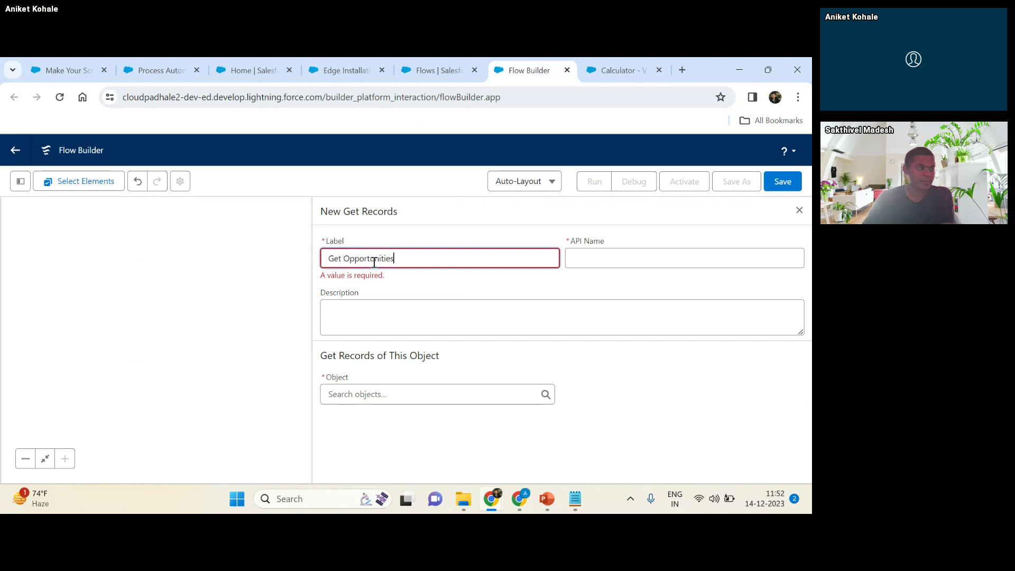
{"action": "left_click", "coordinate": [378, 394]}
{"action": "type", "text": "Oppo"}
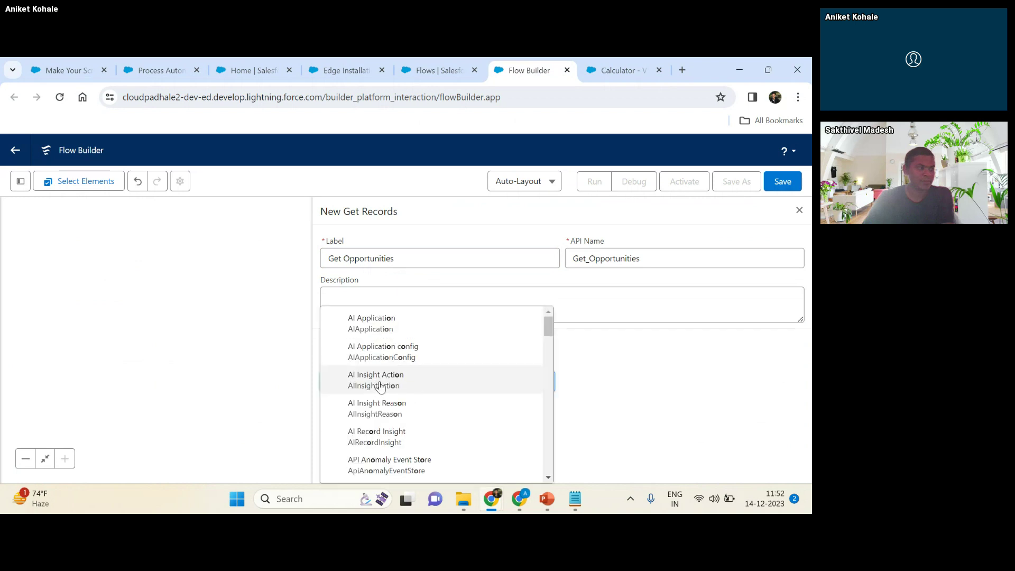
{"action": "left_click", "coordinate": [408, 319]}
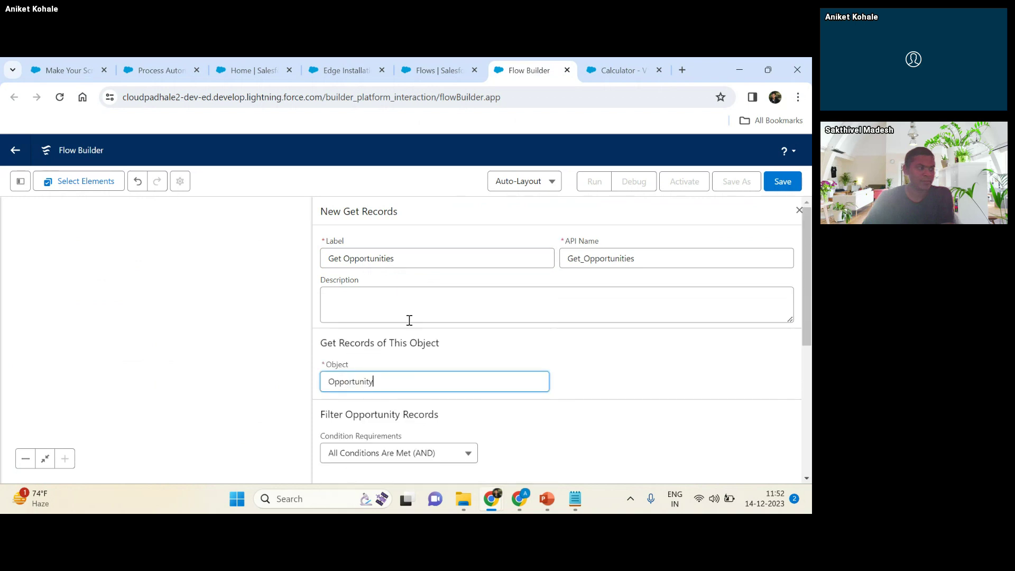
- Set the Get Records element to retrieve all Opportunity records without conditions and store all records, and close its settings
{"action": "scroll", "coordinate": [423, 333], "scroll_direction": "down", "scroll_amount": 3}
{"action": "left_click", "coordinate": [391, 328]}
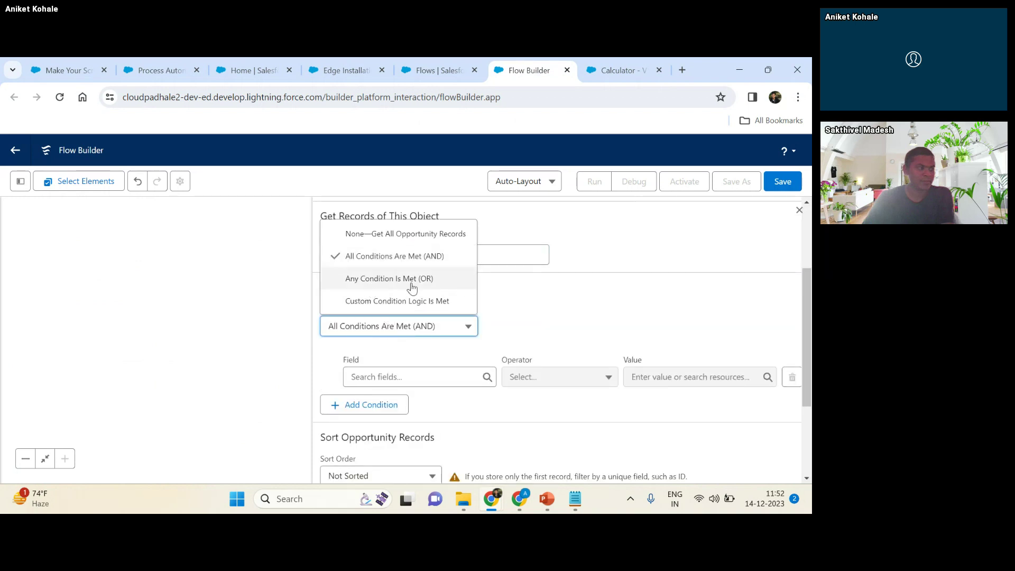
{"action": "left_click", "coordinate": [403, 234]}
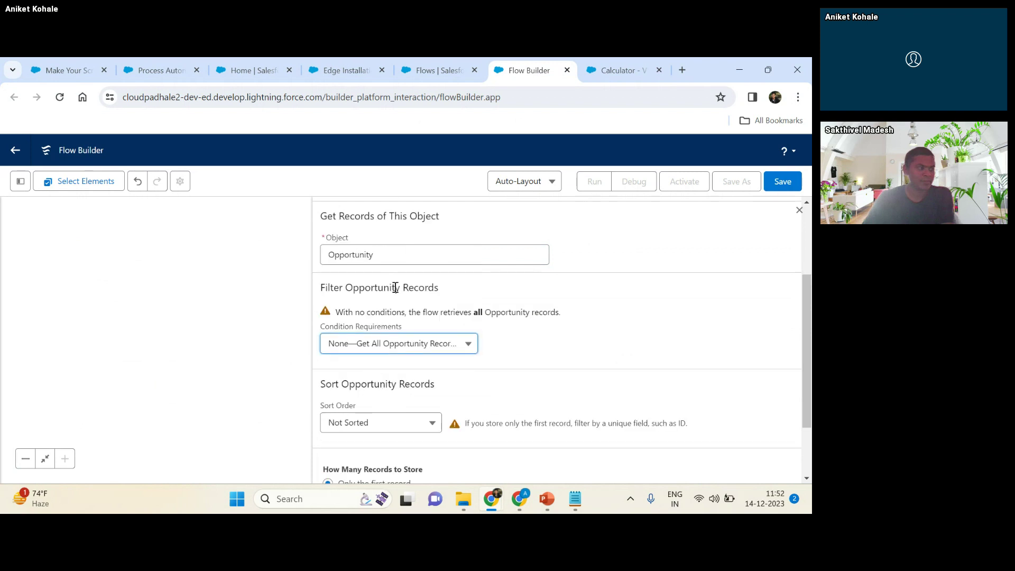
{"action": "scroll", "coordinate": [479, 364], "scroll_direction": "down", "scroll_amount": 2}
{"action": "left_click", "coordinate": [364, 413]}
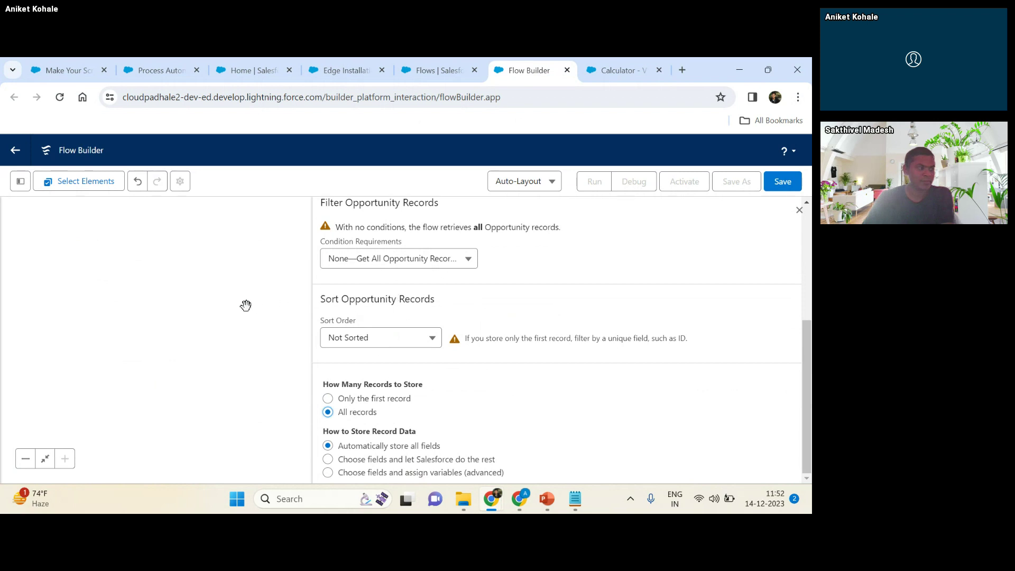
{"action": "left_click", "coordinate": [798, 210]}
- Add a Screen element between Get Opportunities and End, and label it "Opportunities"
{"action": "left_click_drag", "start_coordinate": [238, 264], "coordinate": [264, 256]}
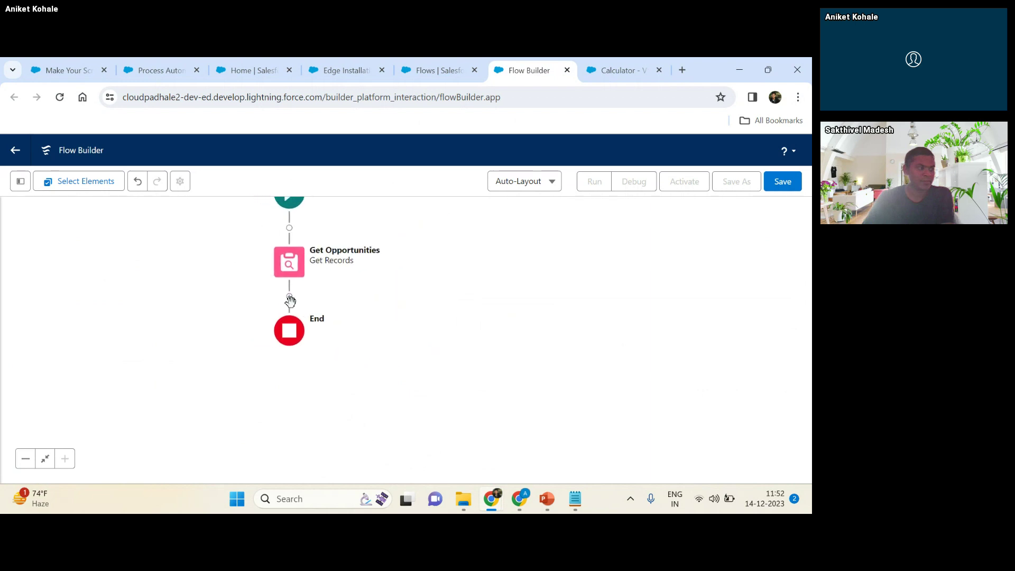
{"action": "left_click_drag", "start_coordinate": [337, 275], "coordinate": [382, 268]}
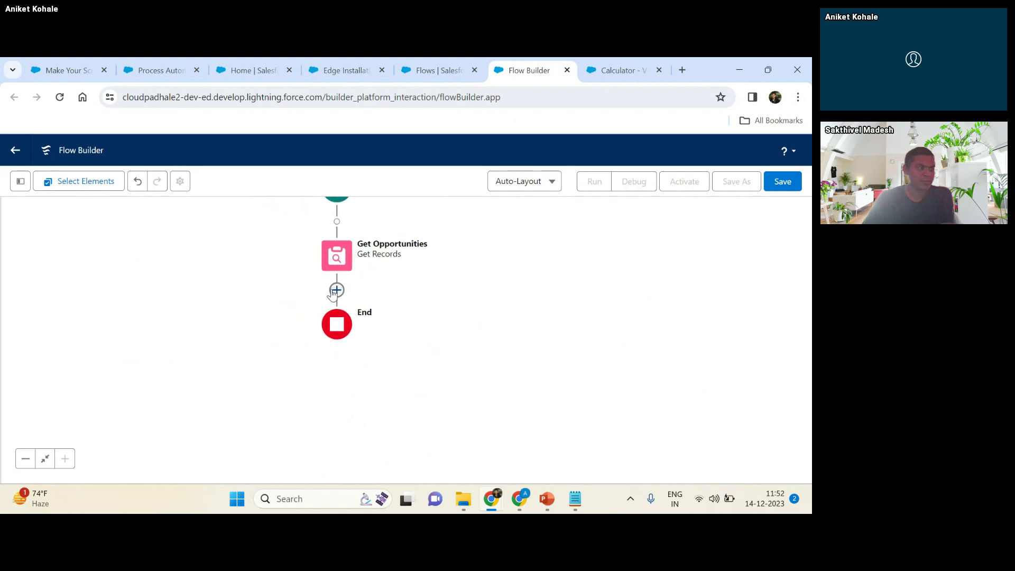
{"action": "left_click", "coordinate": [337, 289]}
{"action": "left_click", "coordinate": [282, 390]}
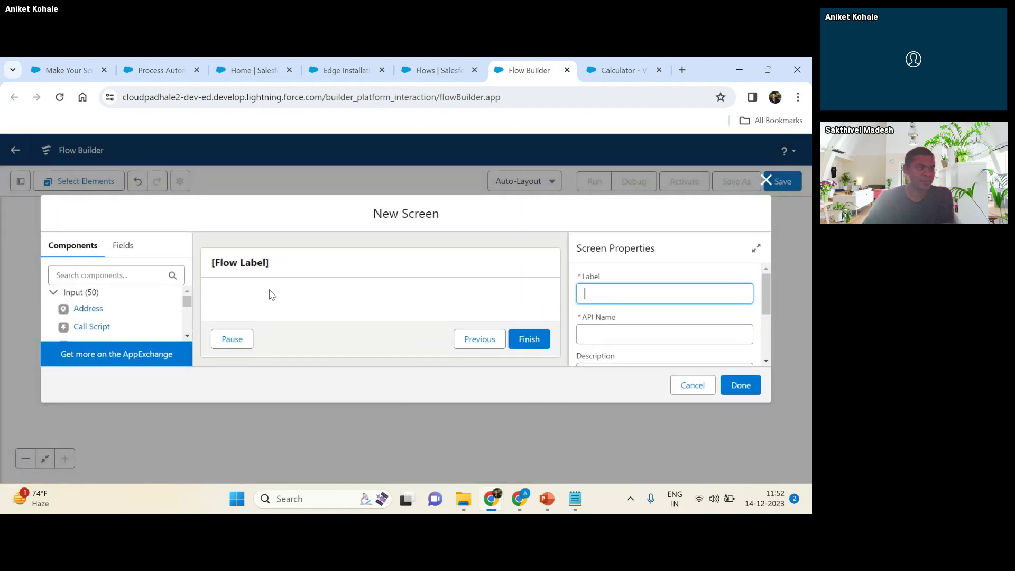
{"action": "left_click", "coordinate": [438, 293]}
{"action": "left_click", "coordinate": [619, 291]}
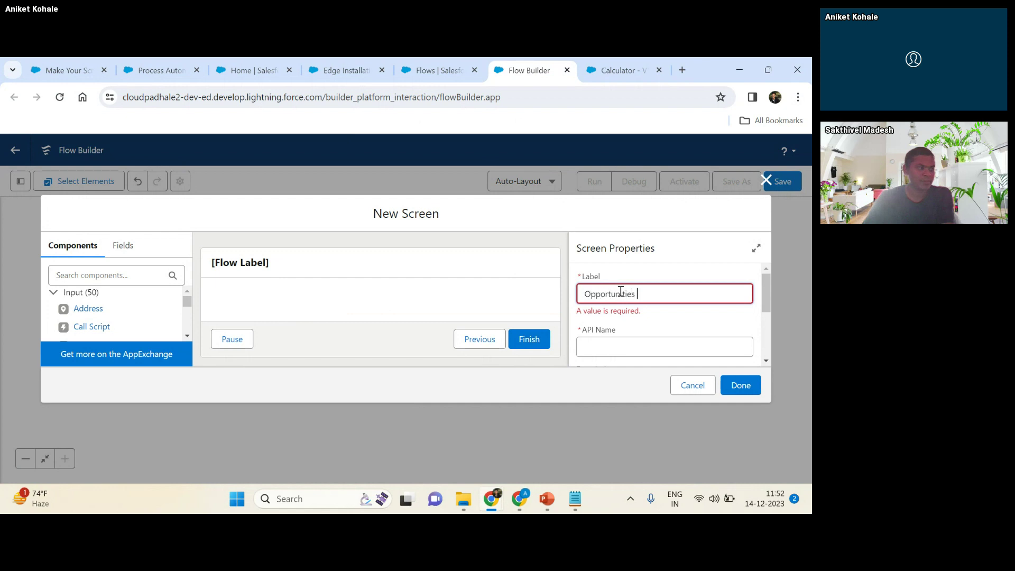
{"action": "type", "text": "Opportunities"}
{"action": "left_click", "coordinate": [667, 319]}
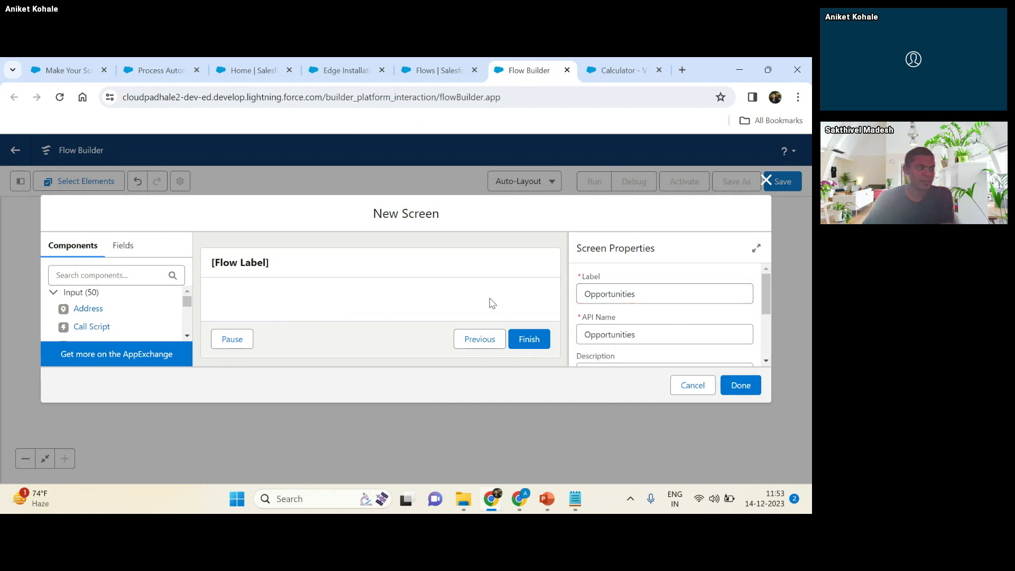
- Configure the screen's footer to hide the Previous and Pause buttons
{"action": "scroll", "coordinate": [722, 286], "scroll_direction": "down", "scroll_amount": 3}
{"action": "left_click", "coordinate": [663, 359]}
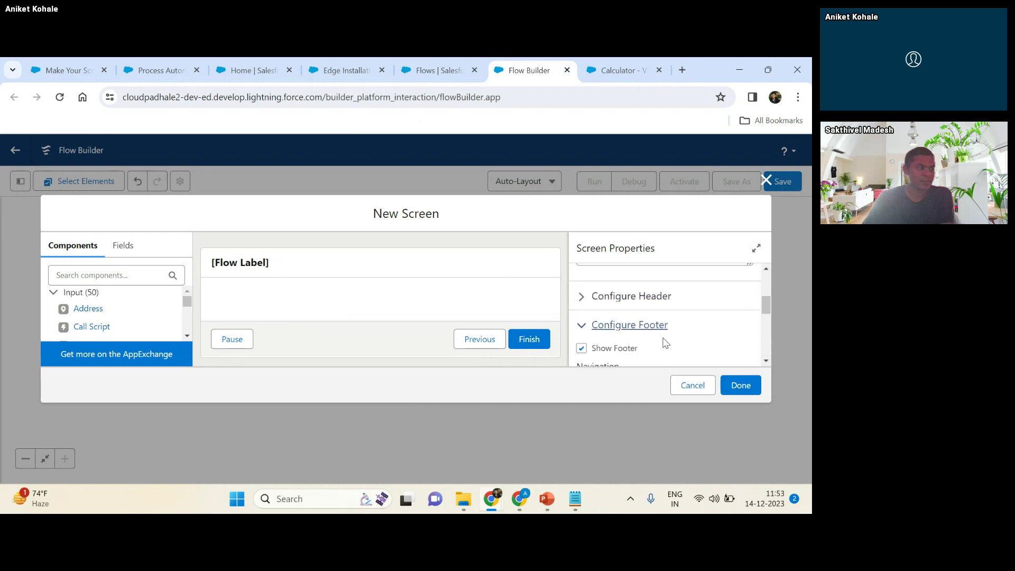
{"action": "scroll", "coordinate": [665, 342], "scroll_direction": "down", "scroll_amount": 3}
{"action": "scroll", "coordinate": [649, 328], "scroll_direction": "down", "scroll_amount": 1}
{"action": "left_click", "coordinate": [636, 326]}
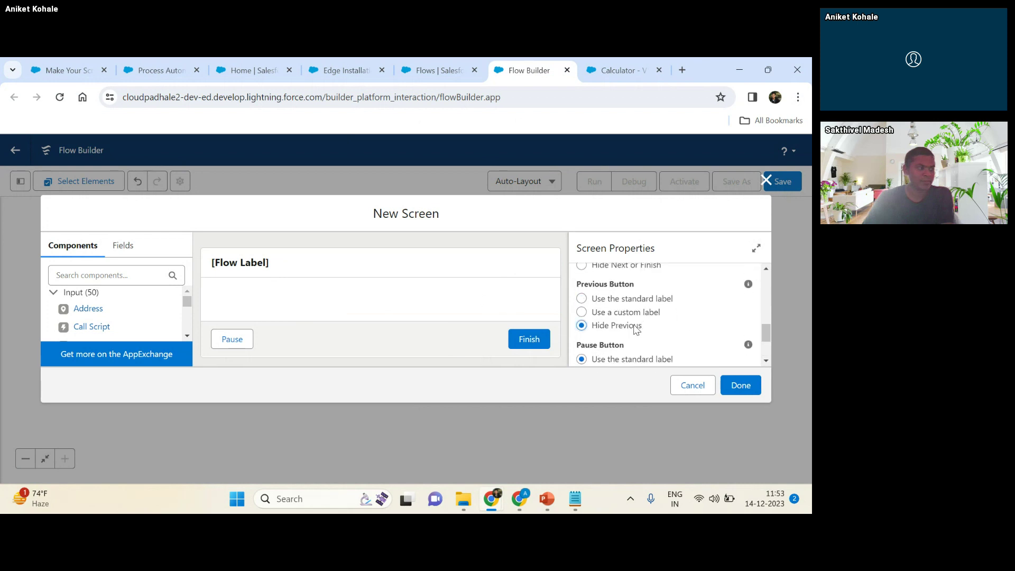
{"action": "scroll", "coordinate": [636, 329], "scroll_direction": "down", "scroll_amount": 2}
{"action": "left_click", "coordinate": [621, 307]}
{"action": "scroll", "coordinate": [639, 329], "scroll_direction": "up", "scroll_amount": 2}
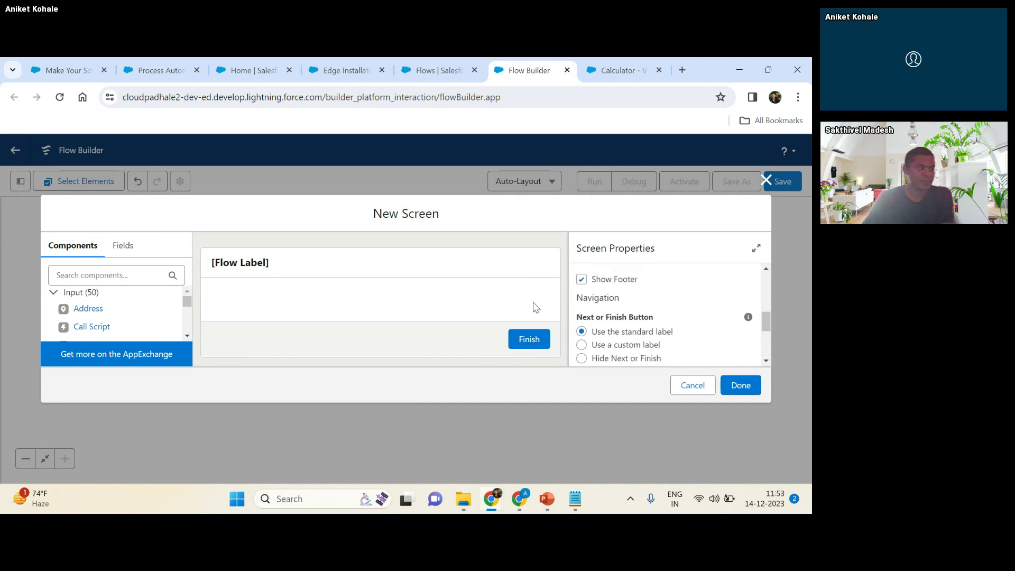
{"action": "scroll", "coordinate": [645, 288], "scroll_direction": "up", "scroll_amount": 7}
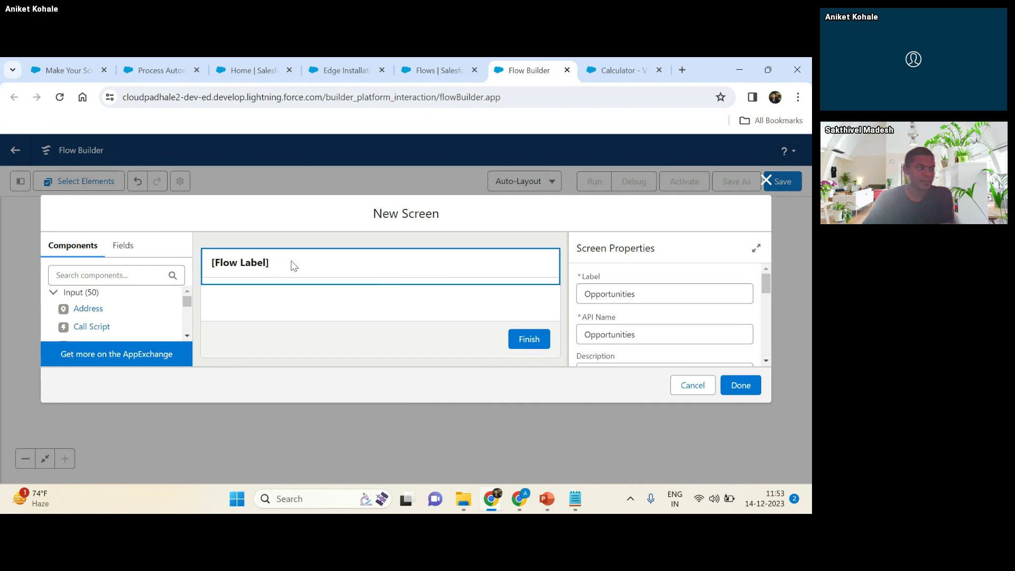
- Search the screen components for "data" and add a Data Table to the Opportunities screen
{"action": "left_click", "coordinate": [139, 277]}
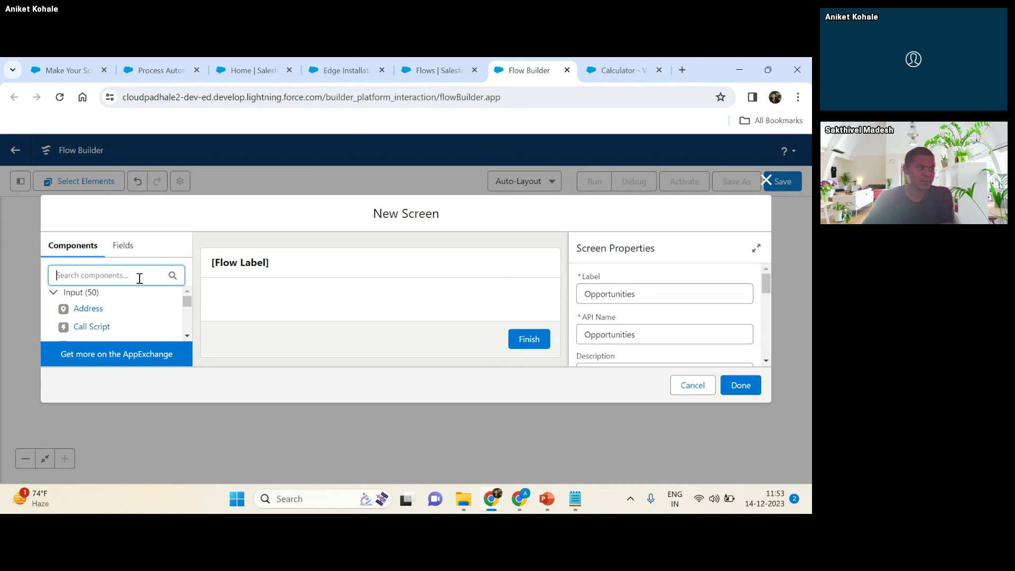
{"action": "type", "text": "data"}
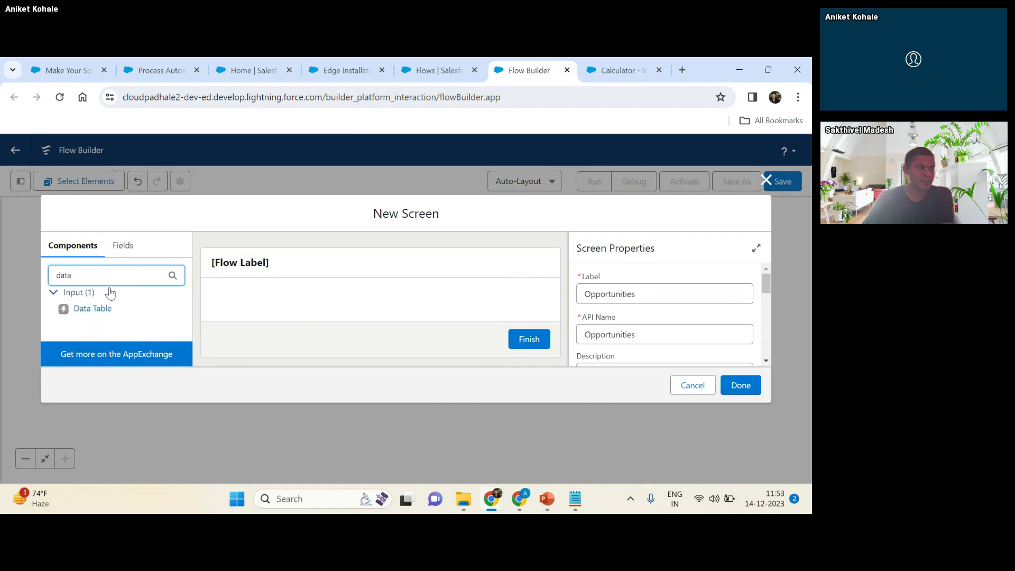
{"action": "left_click_drag", "start_coordinate": [100, 309], "coordinate": [248, 302]}
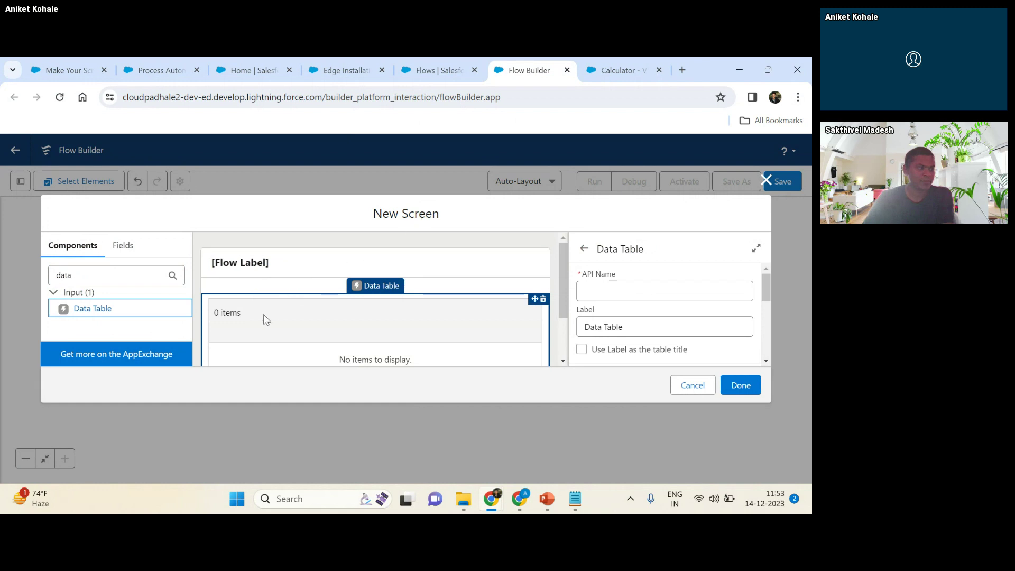
{"action": "scroll", "coordinate": [266, 319], "scroll_direction": "down", "scroll_amount": 1}
{"action": "scroll", "coordinate": [317, 296], "scroll_direction": "up", "scroll_amount": 1}
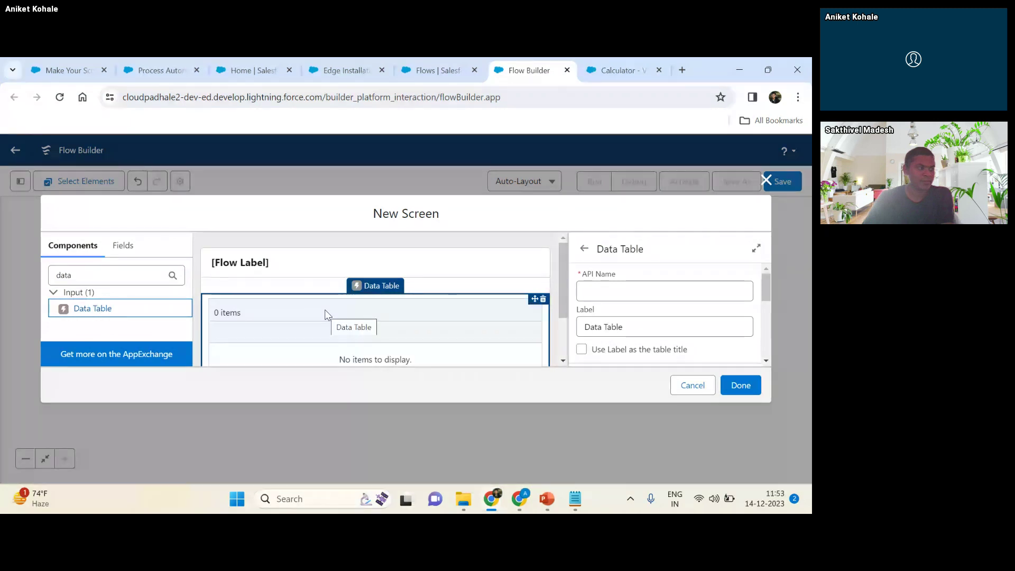
- Give the data table the API name OpportunitiesList and the label "Select an Opportunity", using the label as the table title
{"action": "left_click", "coordinate": [628, 288]}
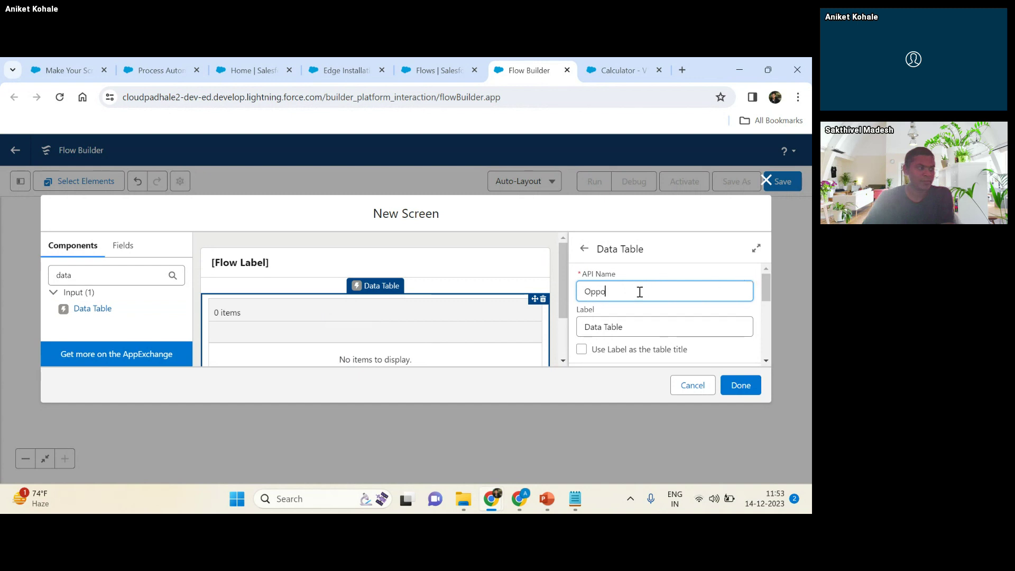
{"action": "type", "text": "rtunitiesList"}
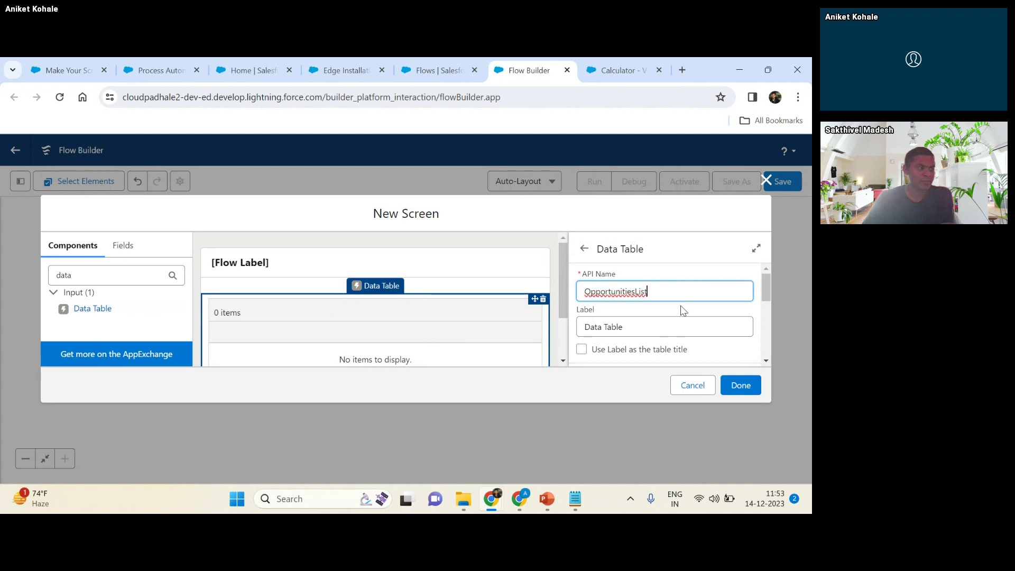
{"action": "left_click", "coordinate": [671, 311]}
{"action": "left_click_drag", "start_coordinate": [639, 331], "coordinate": [552, 330]}
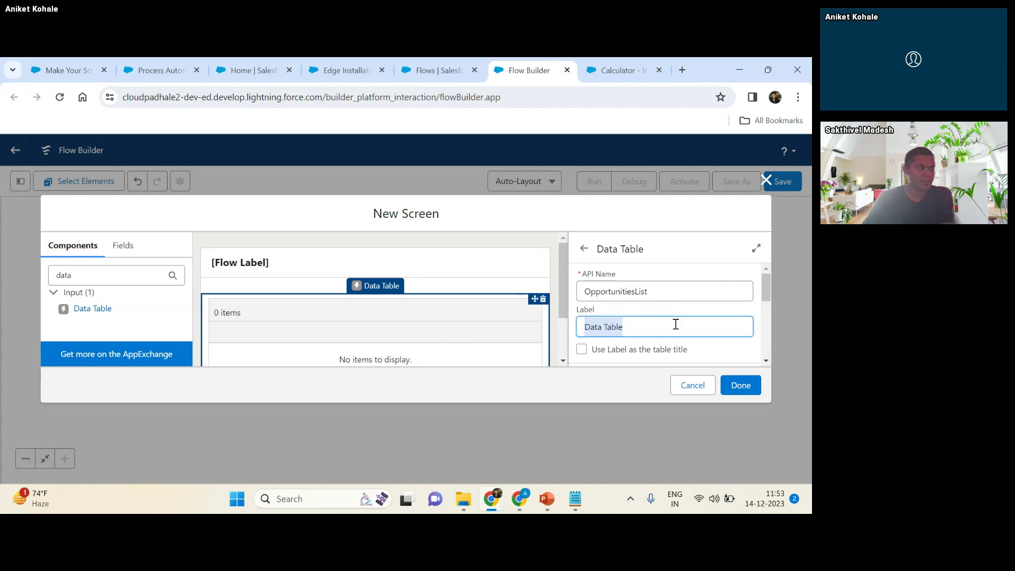
{"action": "type", "text": "Select an Opportunity"}
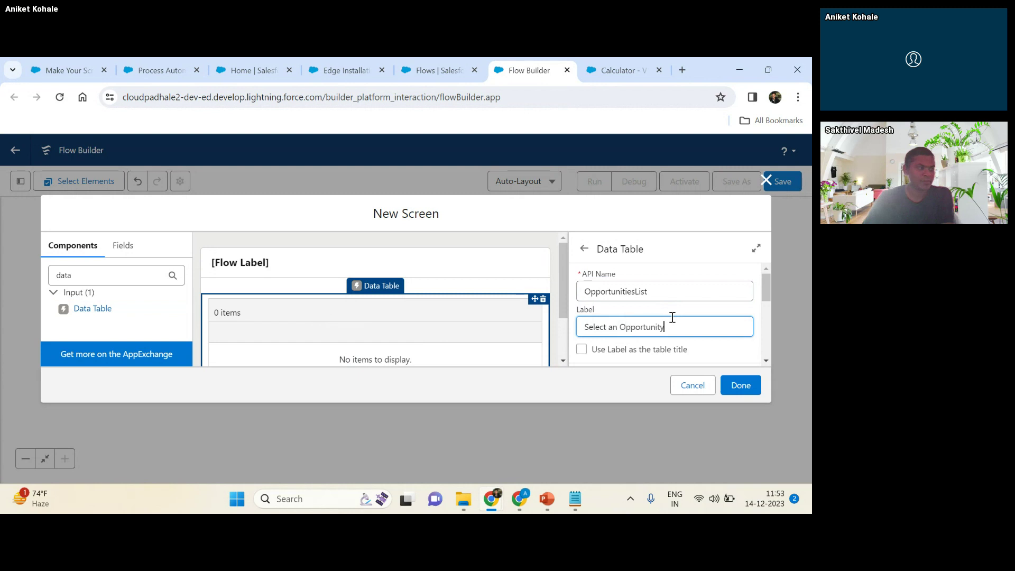
{"action": "scroll", "coordinate": [668, 324], "scroll_direction": "down", "scroll_amount": 2}
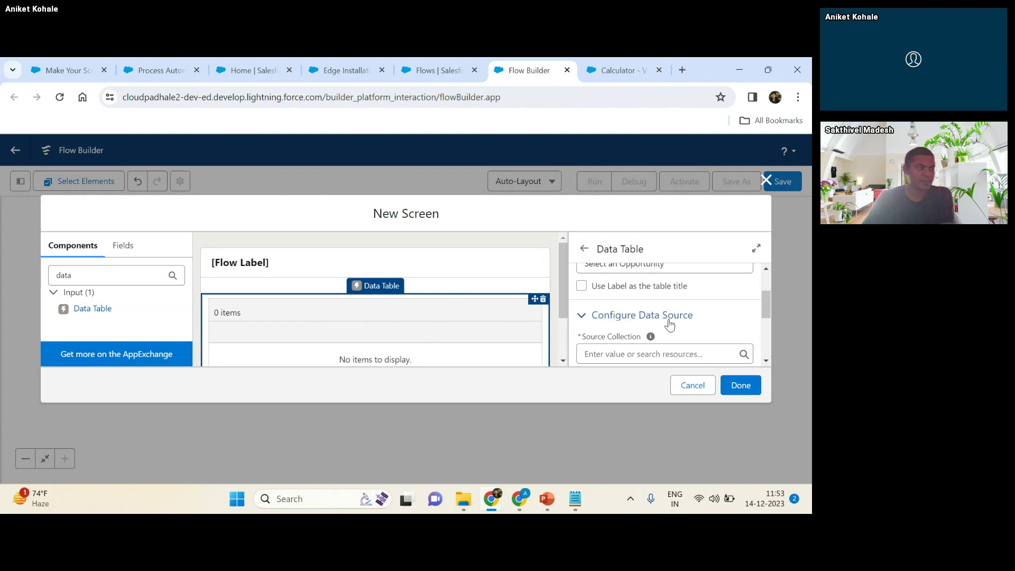
{"action": "left_click", "coordinate": [646, 287]}
- Set the data table's source collection to Opportunities from Get_Opportunities
{"action": "scroll", "coordinate": [653, 305], "scroll_direction": "down", "scroll_amount": 5}
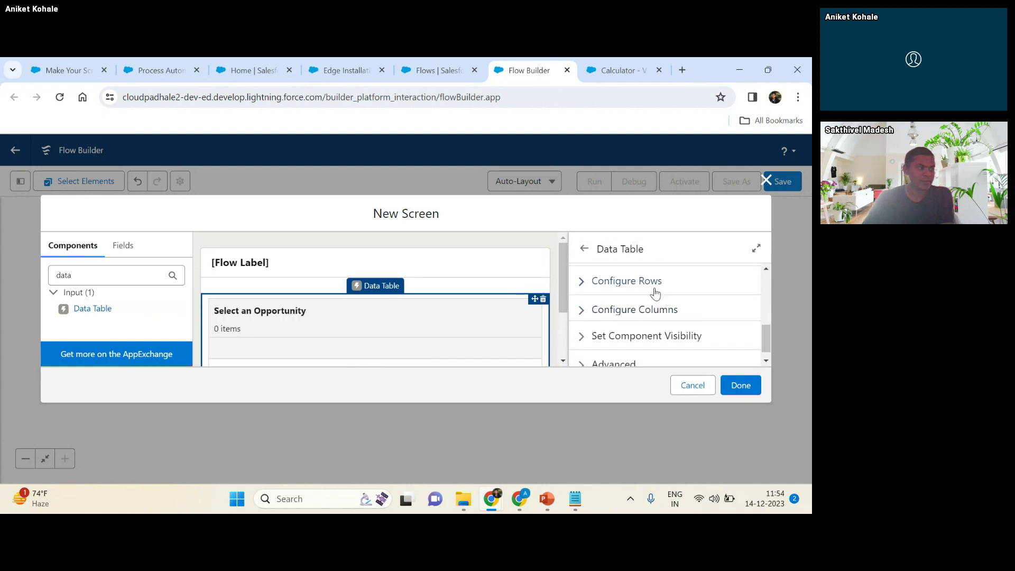
{"action": "left_click", "coordinate": [648, 311]}
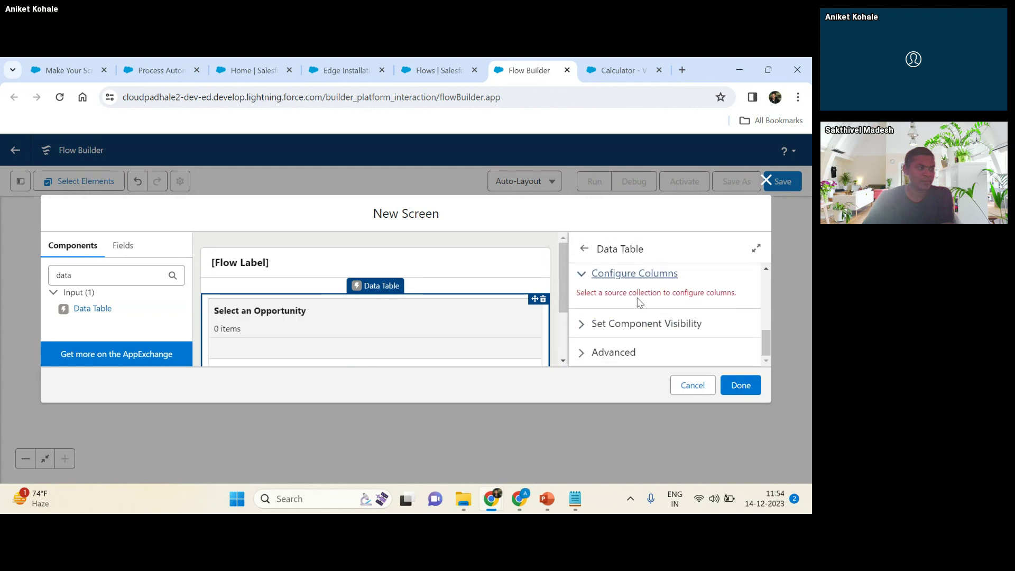
{"action": "scroll", "coordinate": [641, 306], "scroll_direction": "up", "scroll_amount": 3}
{"action": "left_click", "coordinate": [627, 317]}
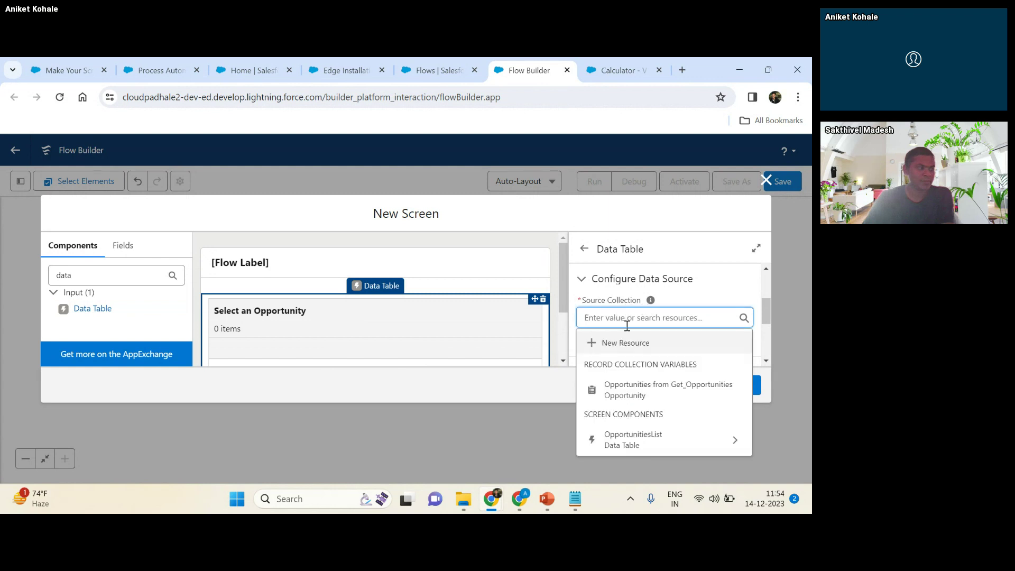
{"action": "left_click", "coordinate": [659, 392]}
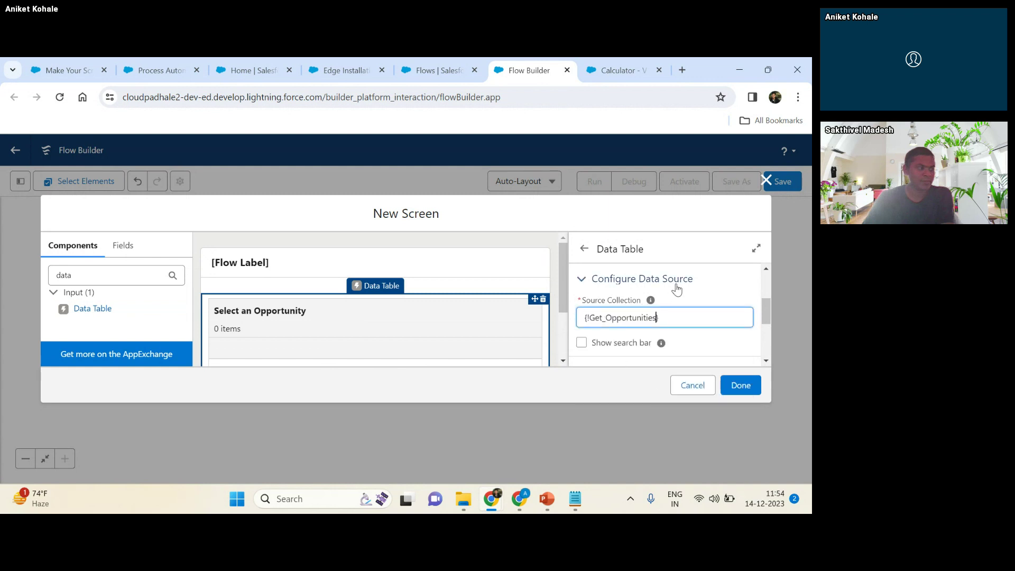
- Configure the data table's first column with Name as its source field
{"action": "scroll", "coordinate": [682, 293], "scroll_direction": "down", "scroll_amount": 5}
{"action": "scroll", "coordinate": [666, 312], "scroll_direction": "down", "scroll_amount": 5}
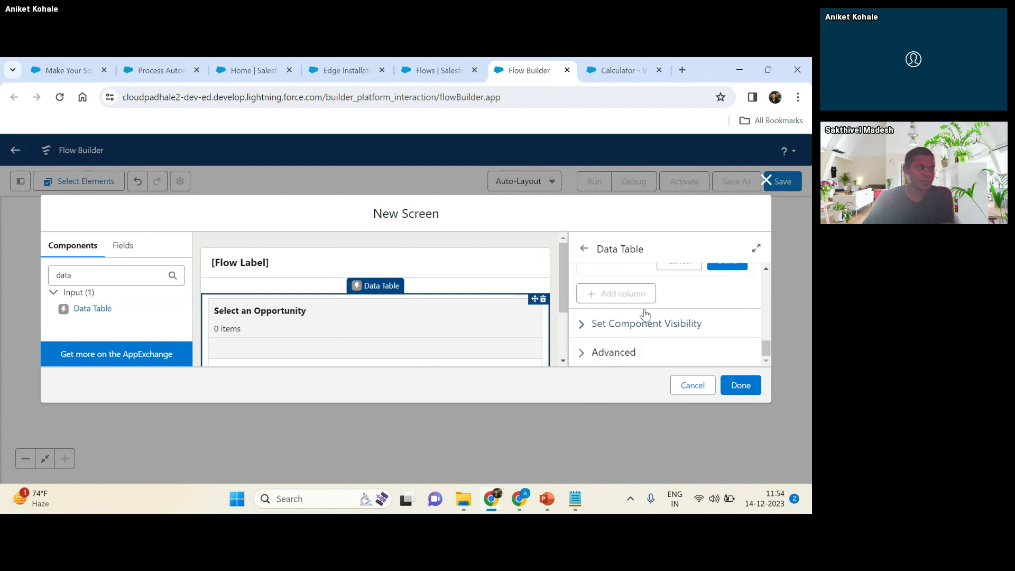
{"action": "scroll", "coordinate": [646, 316], "scroll_direction": "up", "scroll_amount": 3}
{"action": "scroll", "coordinate": [646, 316], "scroll_direction": "down", "scroll_amount": 5}
{"action": "scroll", "coordinate": [638, 322], "scroll_direction": "up", "scroll_amount": 3}
{"action": "scroll", "coordinate": [621, 312], "scroll_direction": "up", "scroll_amount": 3}
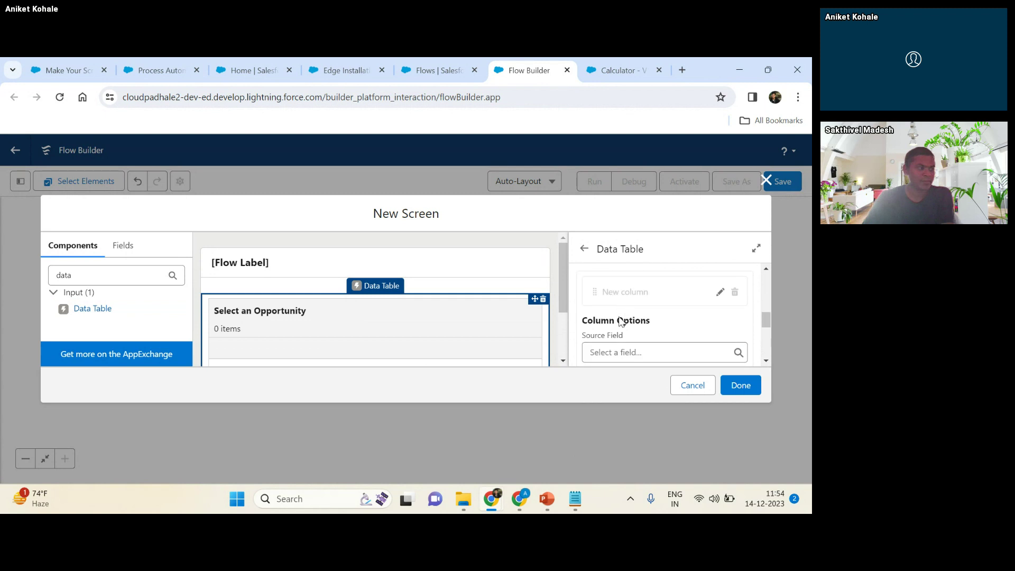
{"action": "scroll", "coordinate": [633, 326], "scroll_direction": "down", "scroll_amount": 2}
{"action": "left_click", "coordinate": [623, 291]}
{"action": "type", "text": "name"}
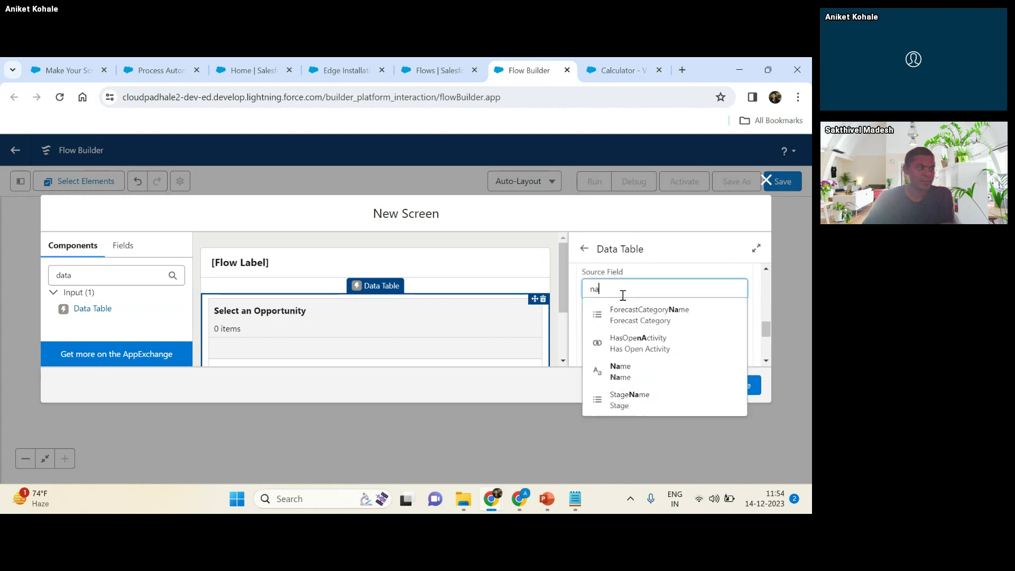
{"action": "left_click", "coordinate": [622, 345]}
{"action": "scroll", "coordinate": [671, 318], "scroll_direction": "down", "scroll_amount": 4}
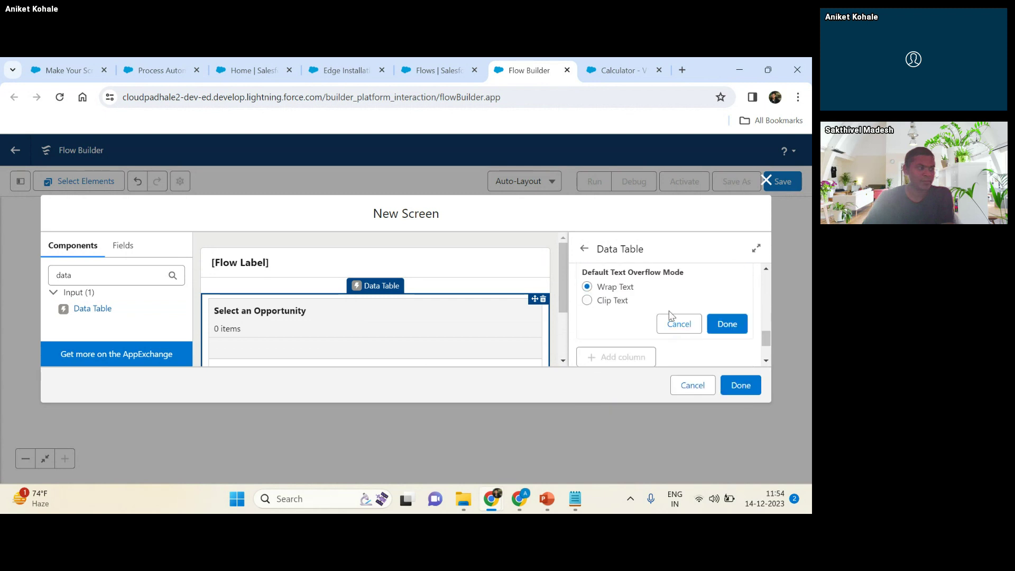
{"action": "scroll", "coordinate": [656, 322], "scroll_direction": "up", "scroll_amount": 3}
{"action": "scroll", "coordinate": [634, 331], "scroll_direction": "down", "scroll_amount": 1}
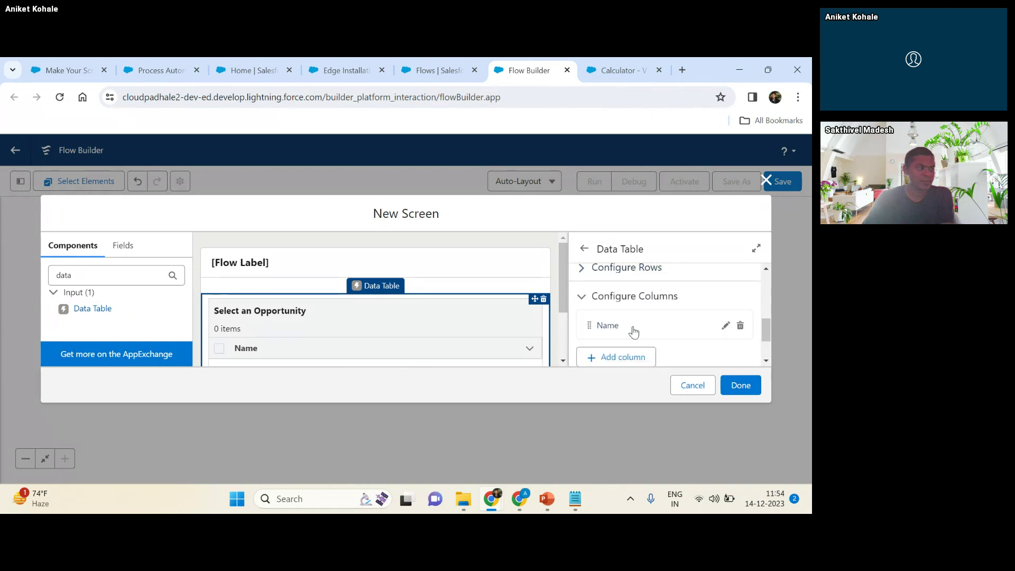
- Add a second column to the data table with Amount as its source field
{"action": "left_click", "coordinate": [628, 351]}
{"action": "scroll", "coordinate": [628, 307], "scroll_direction": "up", "scroll_amount": 2}
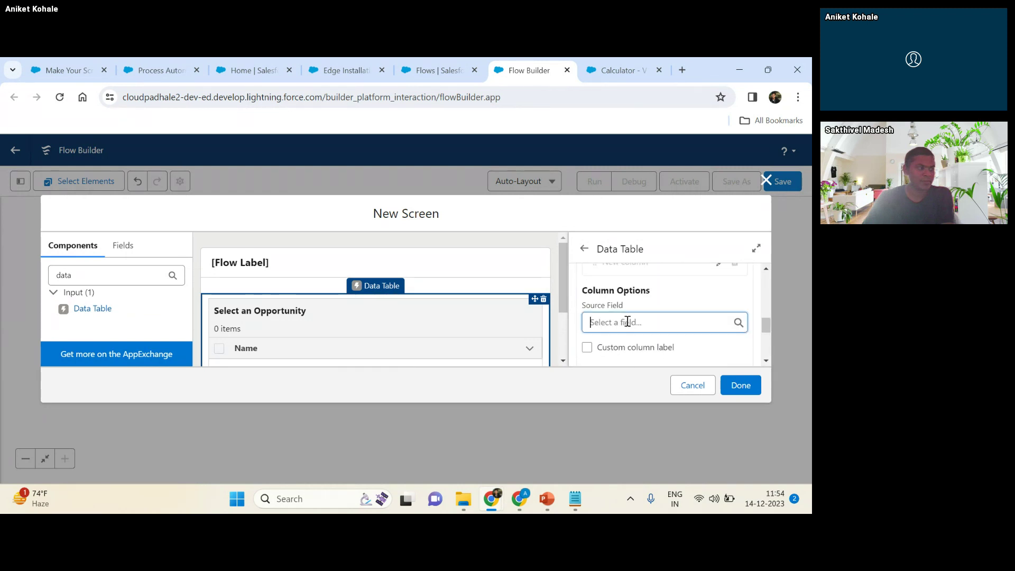
{"action": "left_click", "coordinate": [628, 321]}
{"action": "type", "text": "amount"}
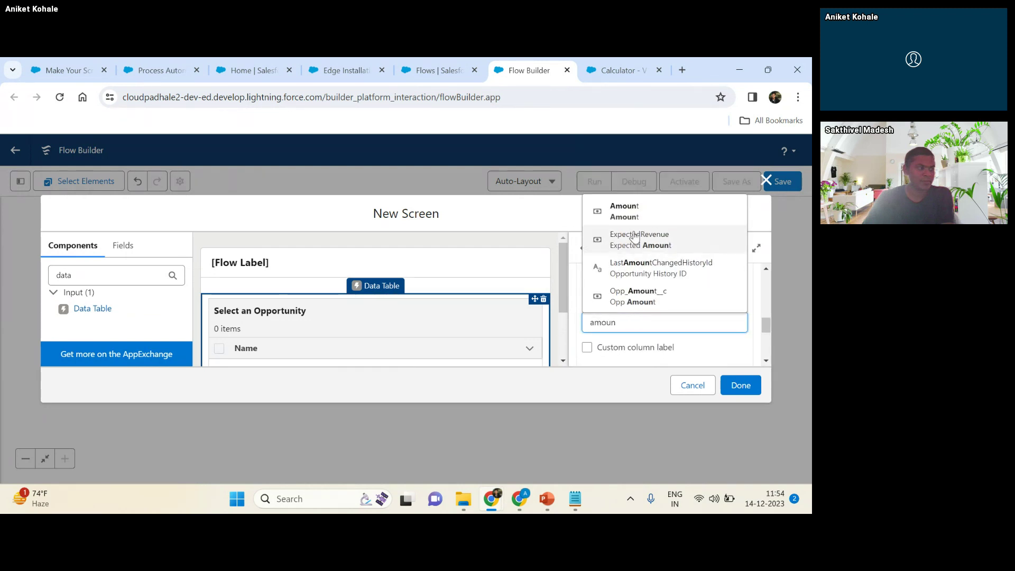
{"action": "left_click", "coordinate": [648, 209]}
{"action": "scroll", "coordinate": [698, 349], "scroll_direction": "down", "scroll_amount": 2}
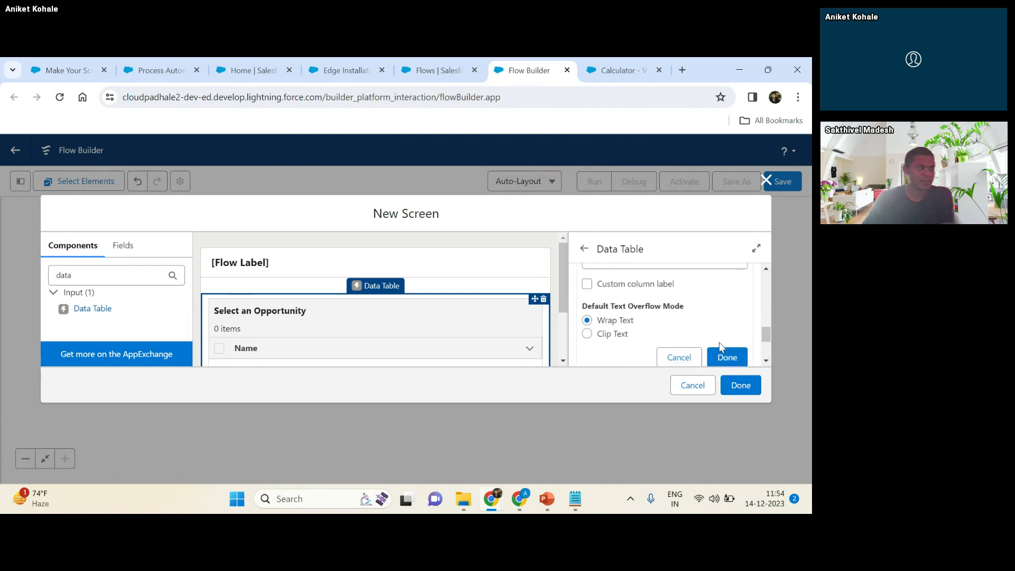
{"action": "left_click", "coordinate": [723, 355]}
{"action": "scroll", "coordinate": [351, 292], "scroll_direction": "down", "scroll_amount": 2}
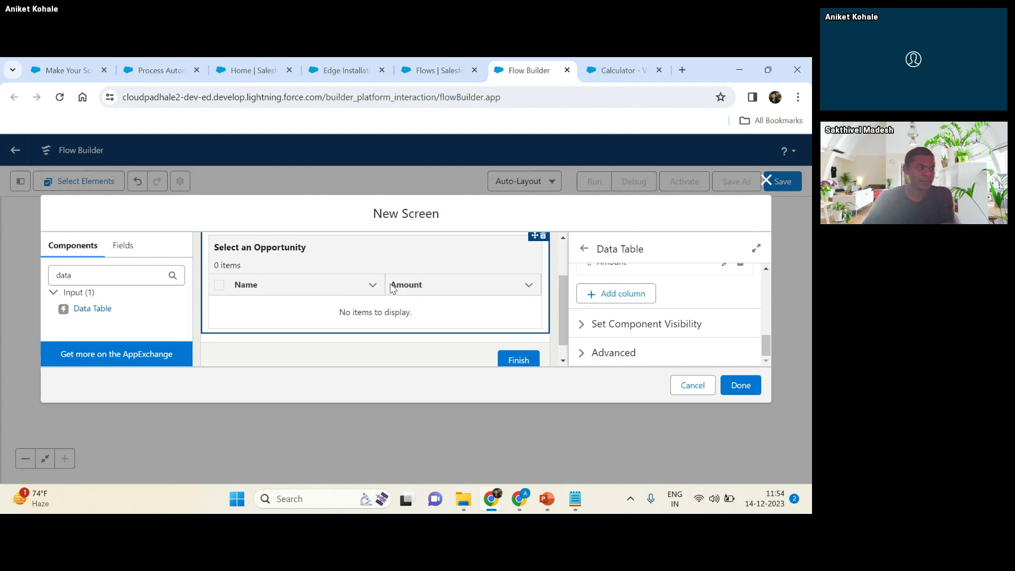
- Review the data table's columns and source collection, and finish the Opportunities screen
{"action": "scroll", "coordinate": [613, 294], "scroll_direction": "up", "scroll_amount": 3}
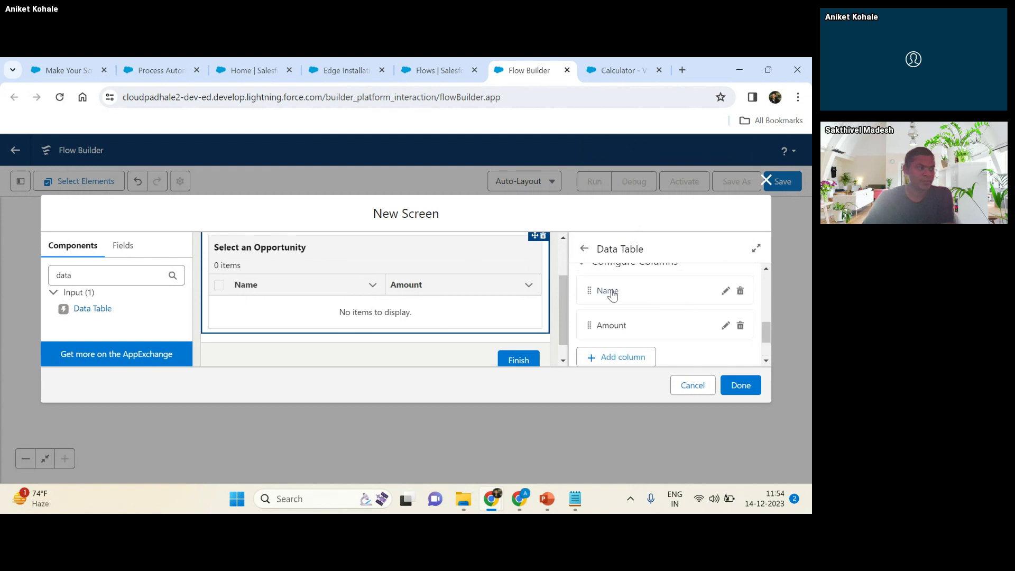
{"action": "scroll", "coordinate": [628, 295], "scroll_direction": "up", "scroll_amount": 2}
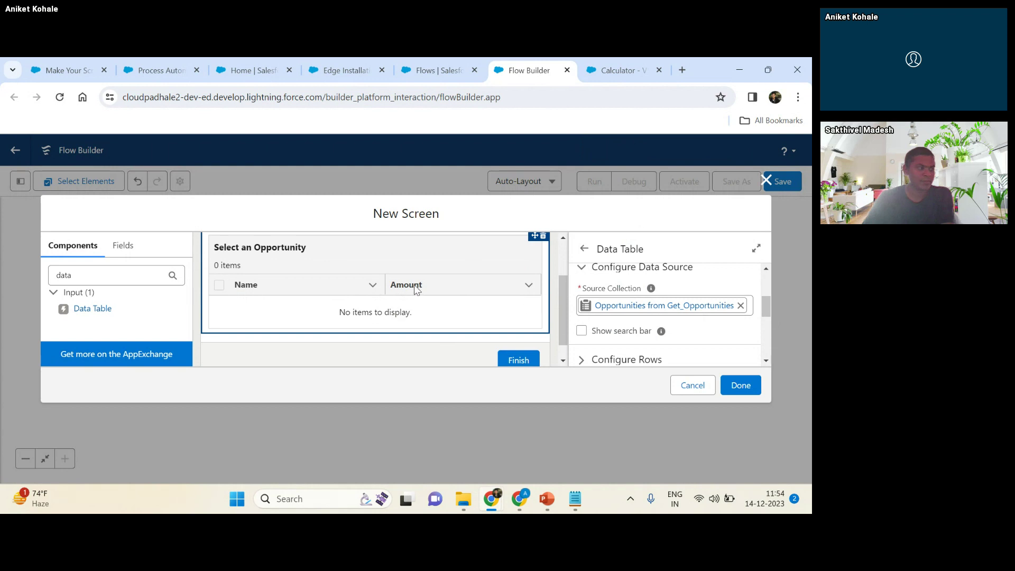
{"action": "scroll", "coordinate": [354, 277], "scroll_direction": "up", "scroll_amount": 2}
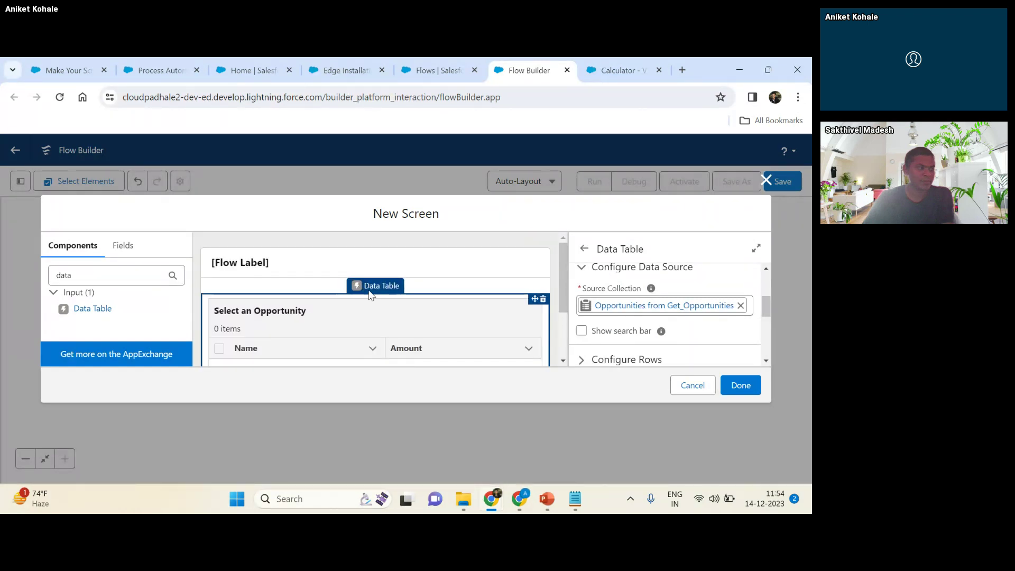
{"action": "left_click", "coordinate": [745, 385]}
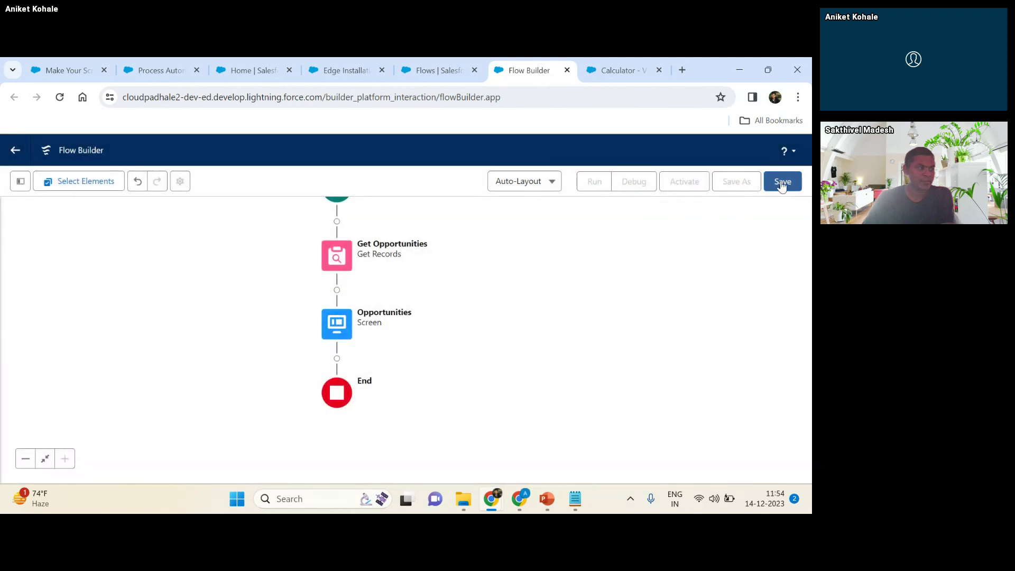
- Save the flow with the label "Opportunity Discount Calculations"
{"action": "left_click", "coordinate": [780, 181]}
{"action": "left_click", "coordinate": [330, 266]}
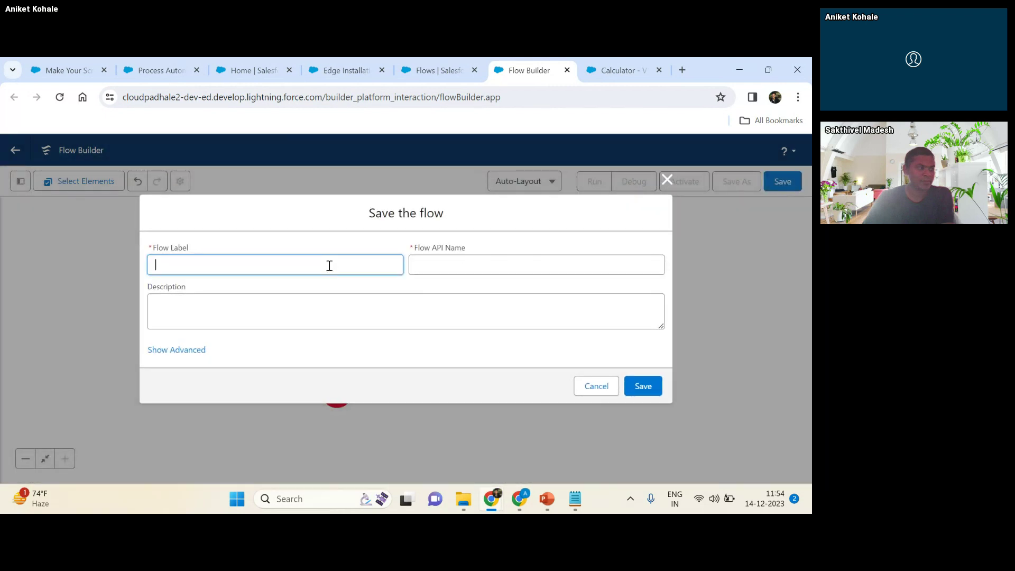
{"action": "type", "text": "Opportunitiy"}
{"action": "right_click", "coordinate": [189, 260]}
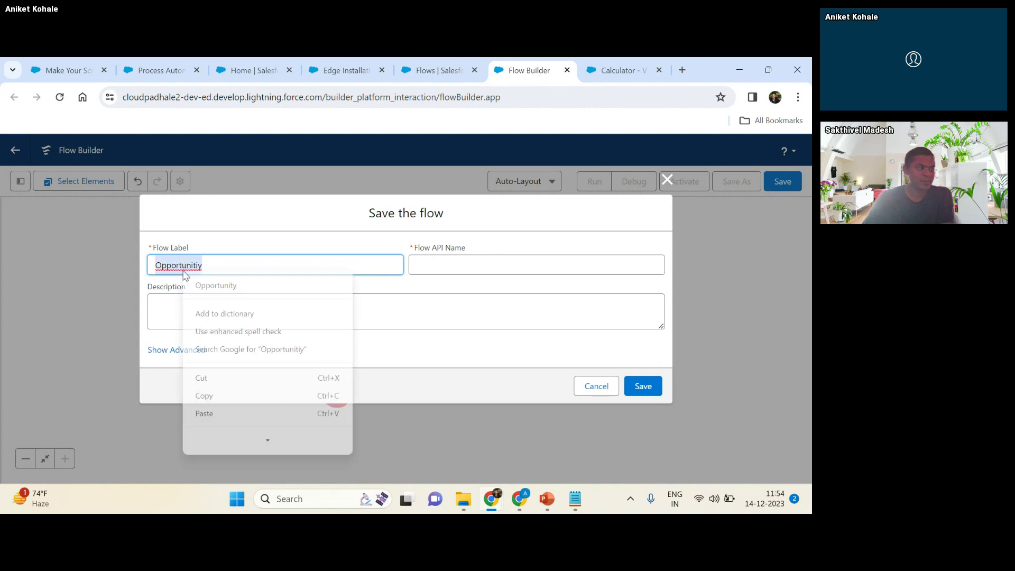
{"action": "left_click", "coordinate": [224, 286]}
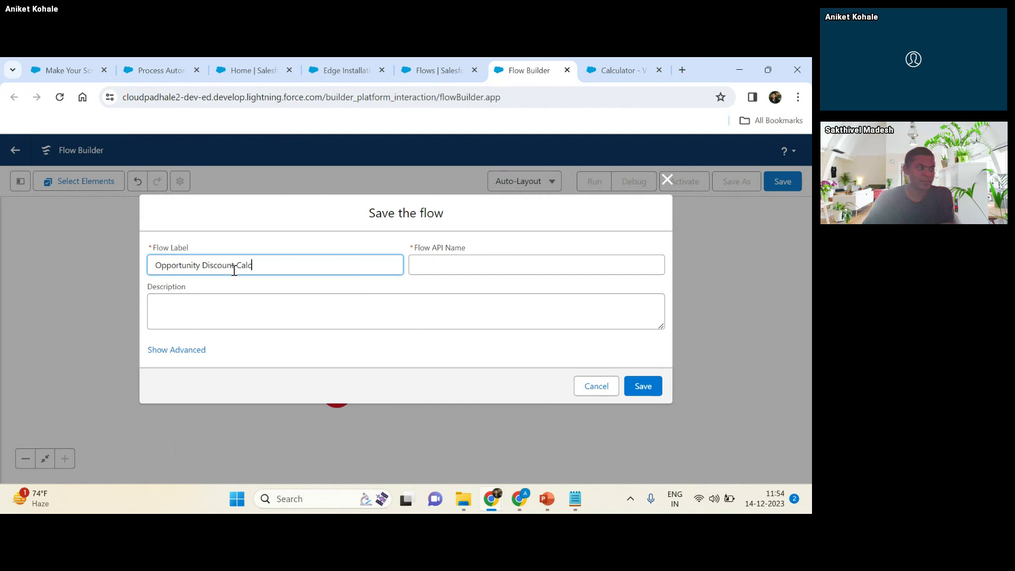
{"action": "left_click", "coordinate": [312, 297]}
{"action": "left_click", "coordinate": [644, 386]}
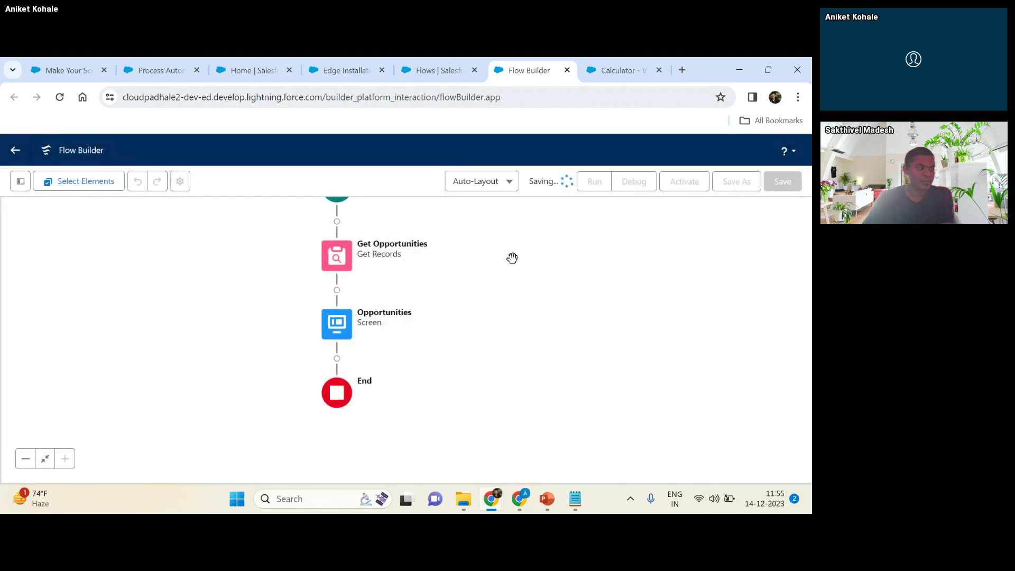
- Close the old Calculator flow page and run the Opportunity Discount Calculations flow in debug mode with the default options
{"action": "left_click", "coordinate": [659, 71]}
{"action": "left_click", "coordinate": [639, 182]}
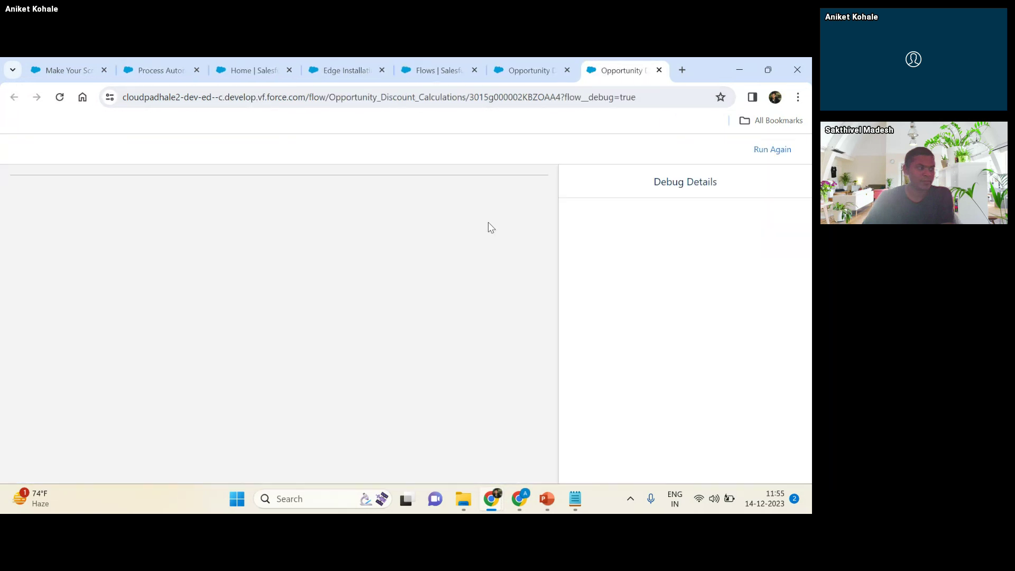
{"action": "left_click", "coordinate": [534, 70]}
{"action": "left_click", "coordinate": [439, 70]}
{"action": "left_click", "coordinate": [507, 71]}
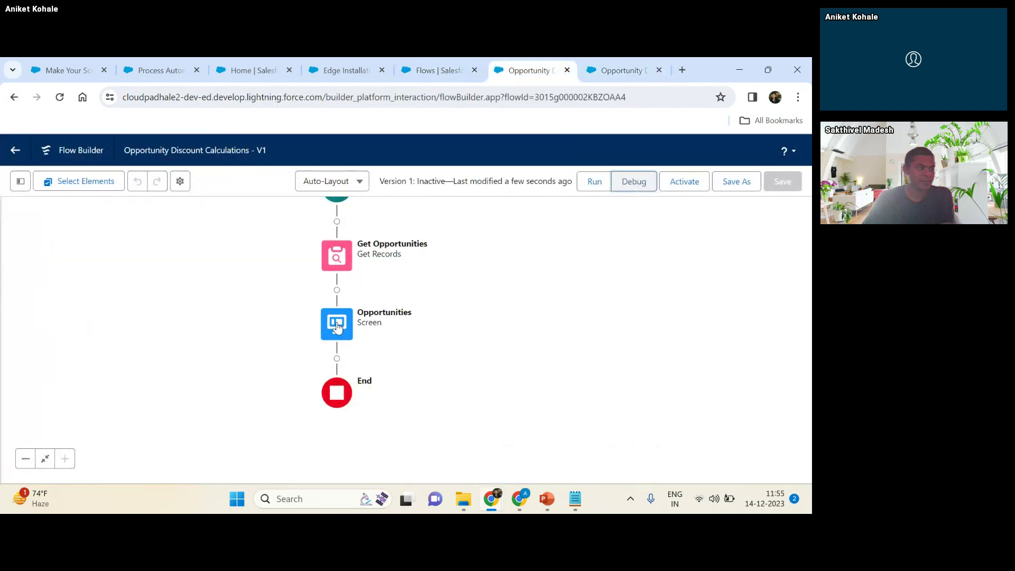
{"action": "left_click", "coordinate": [621, 70]}
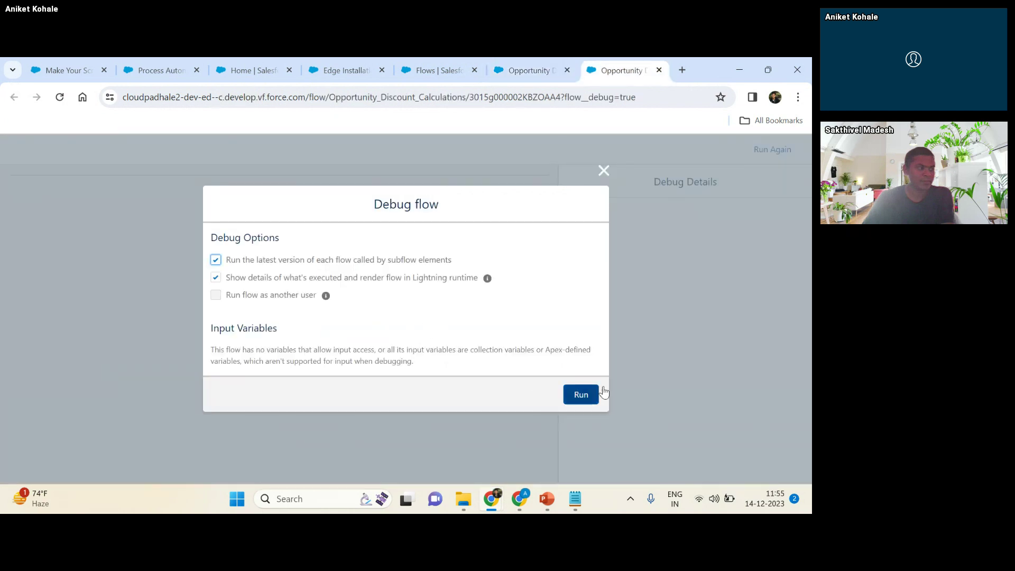
{"action": "left_click", "coordinate": [567, 396]}
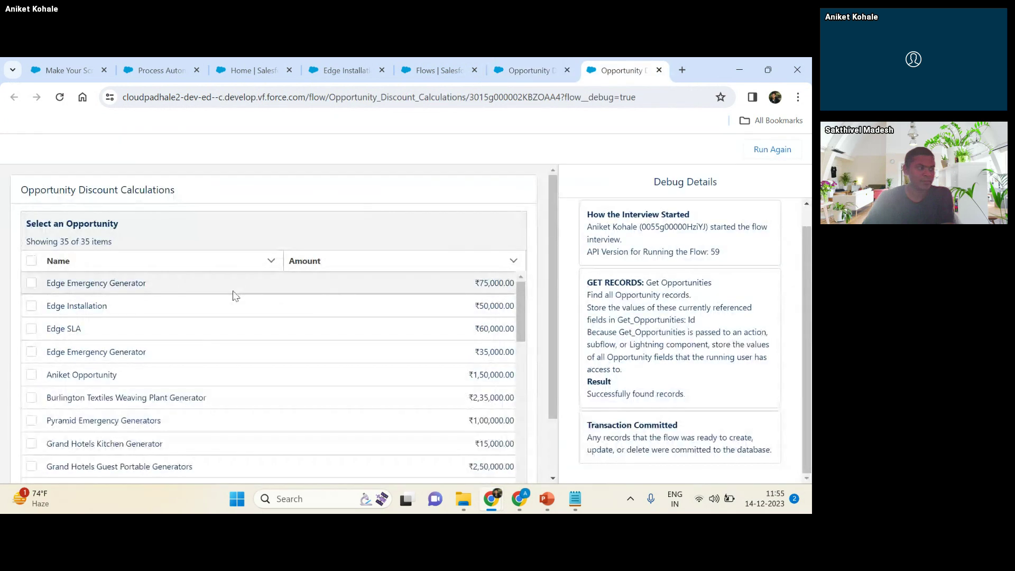
- Examine the opportunity table in the debug run and select the first Edge Emergency Generator record to check its amount
{"action": "left_click_drag", "start_coordinate": [24, 234], "coordinate": [119, 239]}
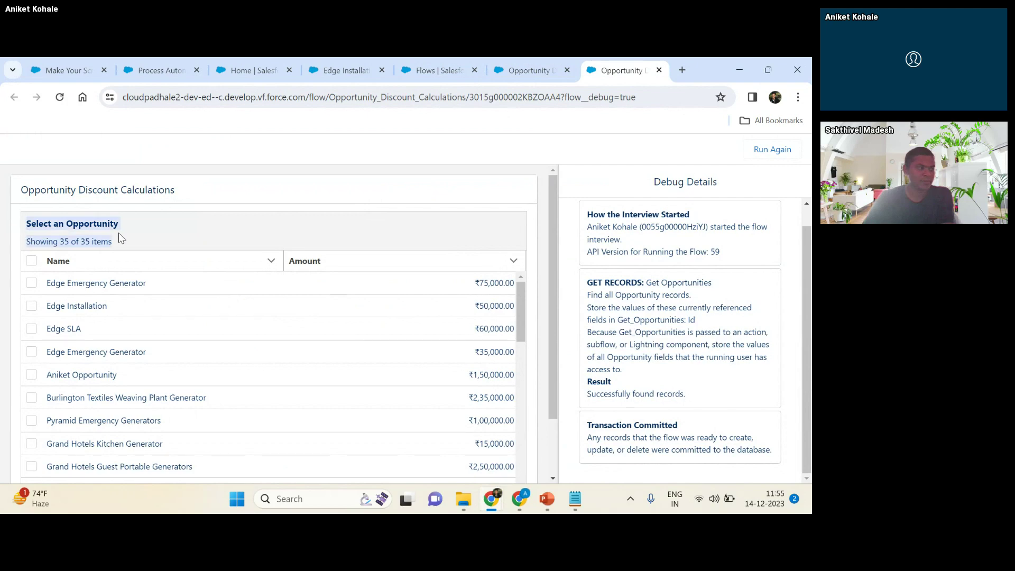
{"action": "scroll", "coordinate": [84, 245], "scroll_direction": "down", "scroll_amount": 12}
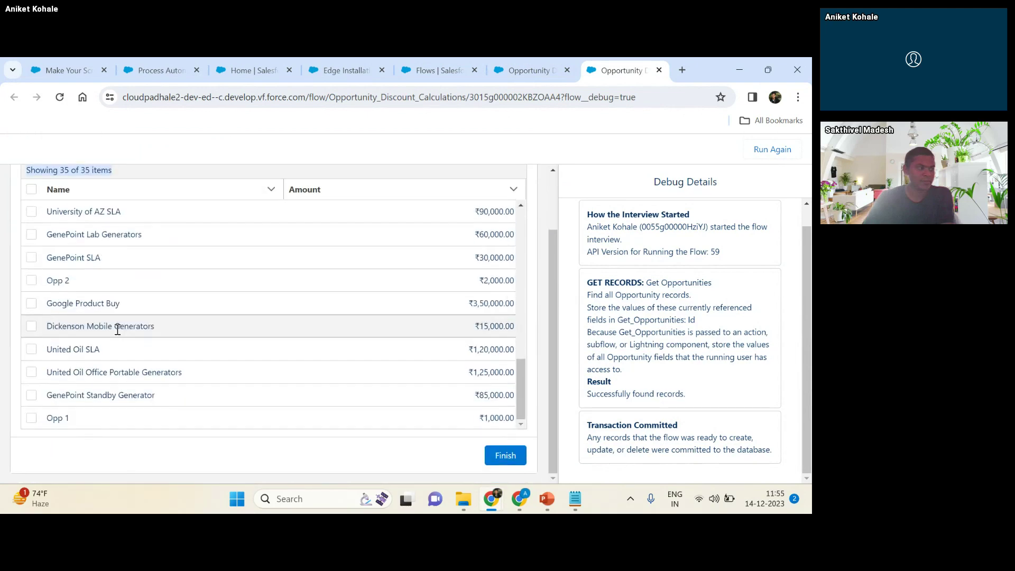
{"action": "scroll", "coordinate": [105, 370], "scroll_direction": "up", "scroll_amount": 10}
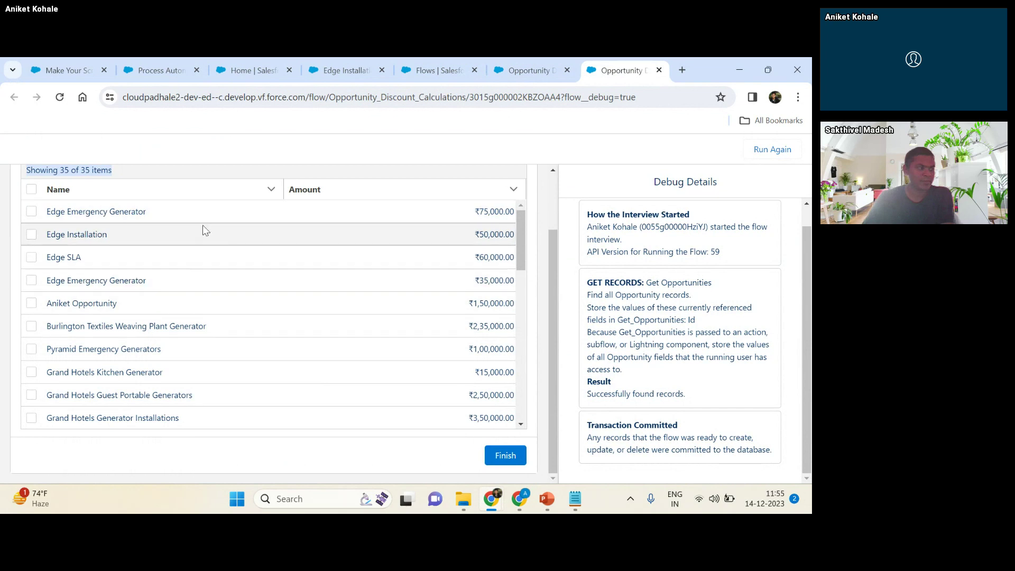
{"action": "scroll", "coordinate": [549, 209], "scroll_direction": "up", "scroll_amount": 2}
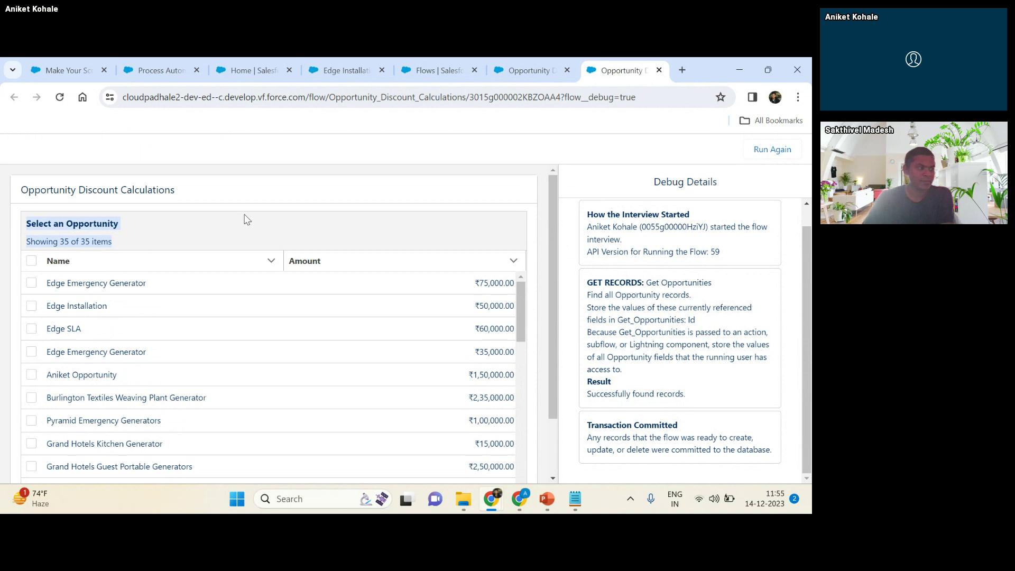
{"action": "left_click", "coordinate": [145, 233]}
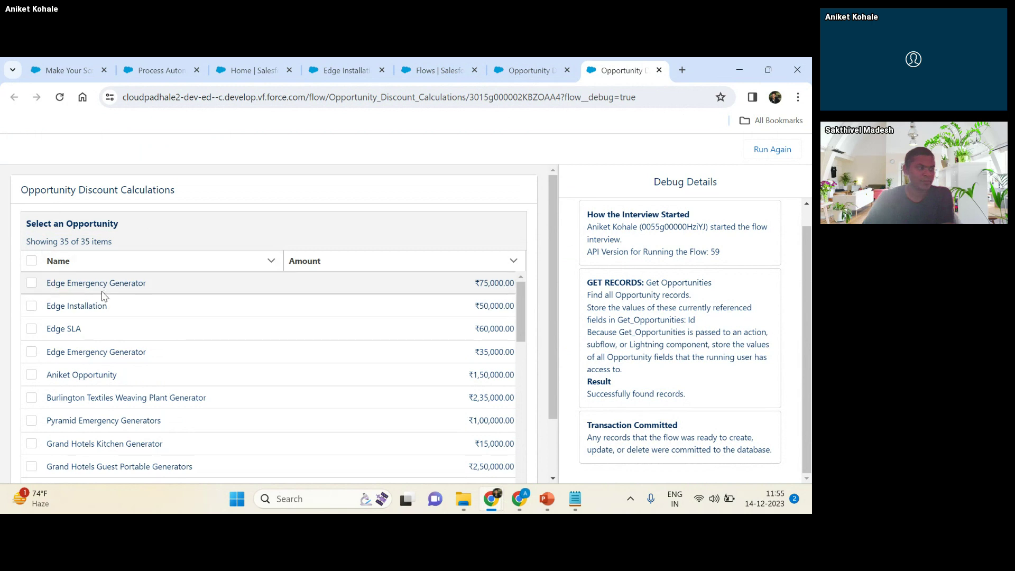
{"action": "left_click", "coordinate": [32, 284]}
{"action": "scroll", "coordinate": [80, 465], "scroll_direction": "down", "scroll_amount": 12}
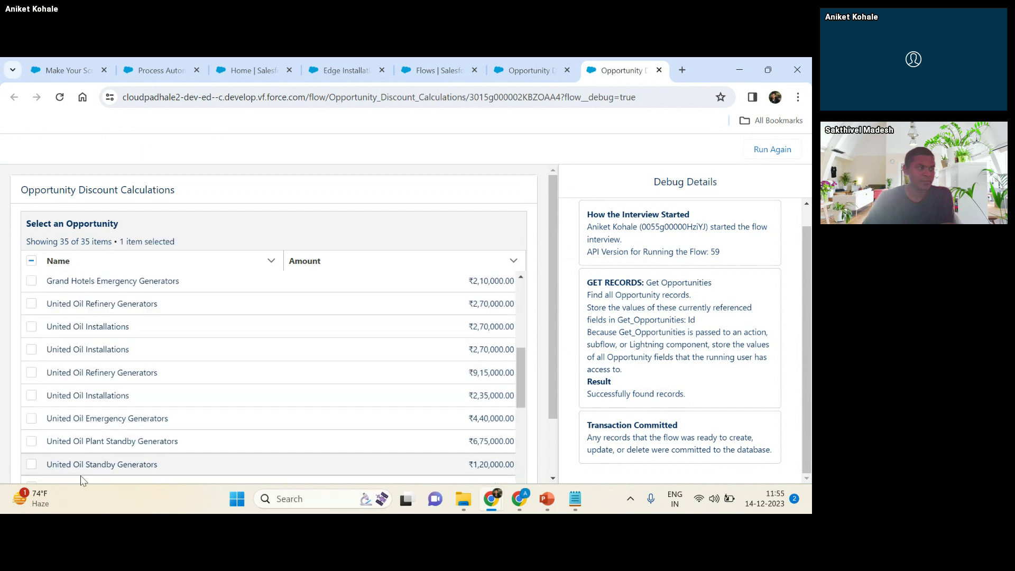
{"action": "scroll", "coordinate": [301, 401], "scroll_direction": "up", "scroll_amount": 12}
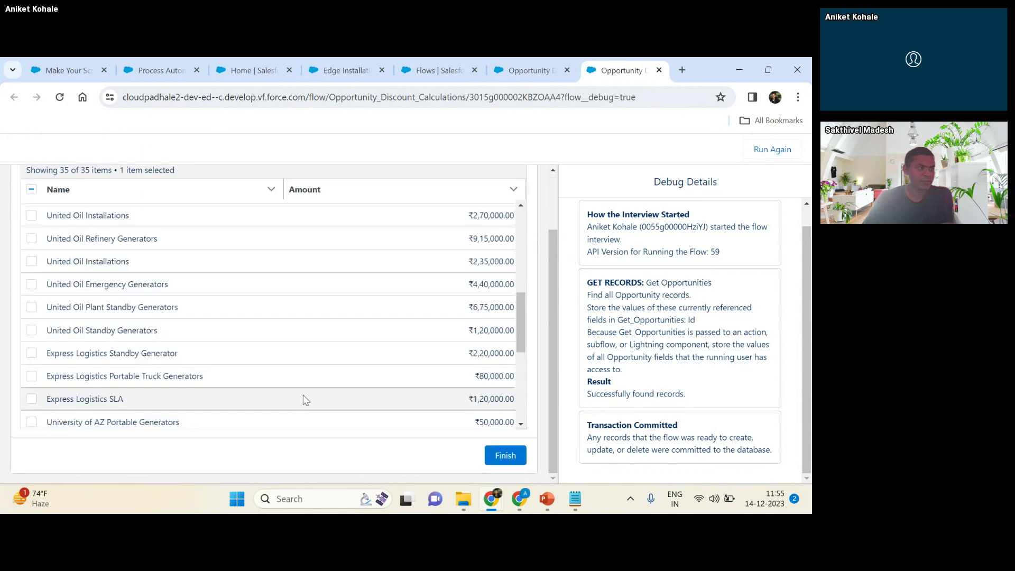
{"action": "left_click", "coordinate": [476, 210]}
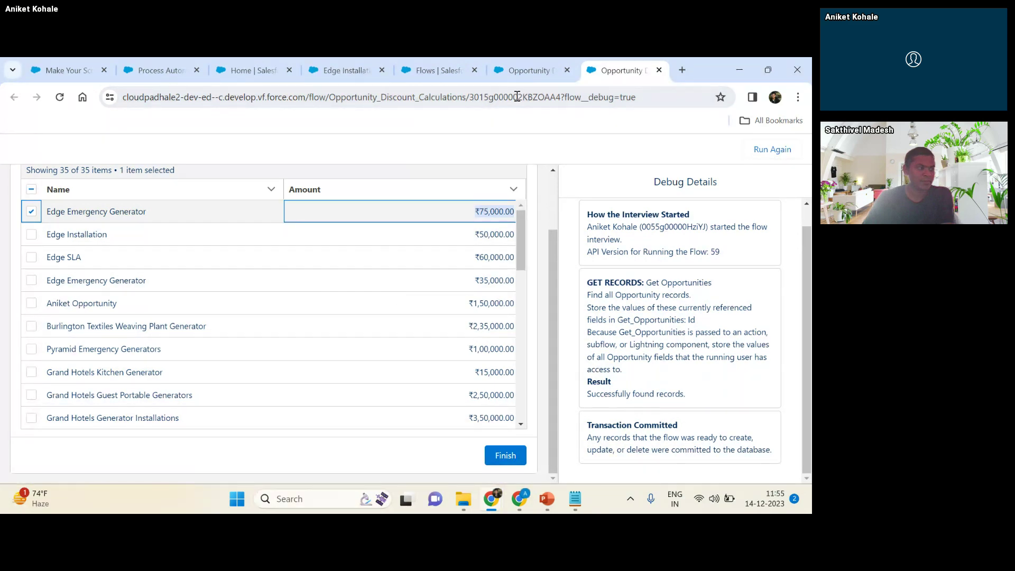
- Reopen the Opportunities screen in the flow, add a Display Text component below the data table, and clear the component search
{"action": "left_click", "coordinate": [526, 71]}
{"action": "left_click_drag", "start_coordinate": [394, 283], "coordinate": [390, 231]}
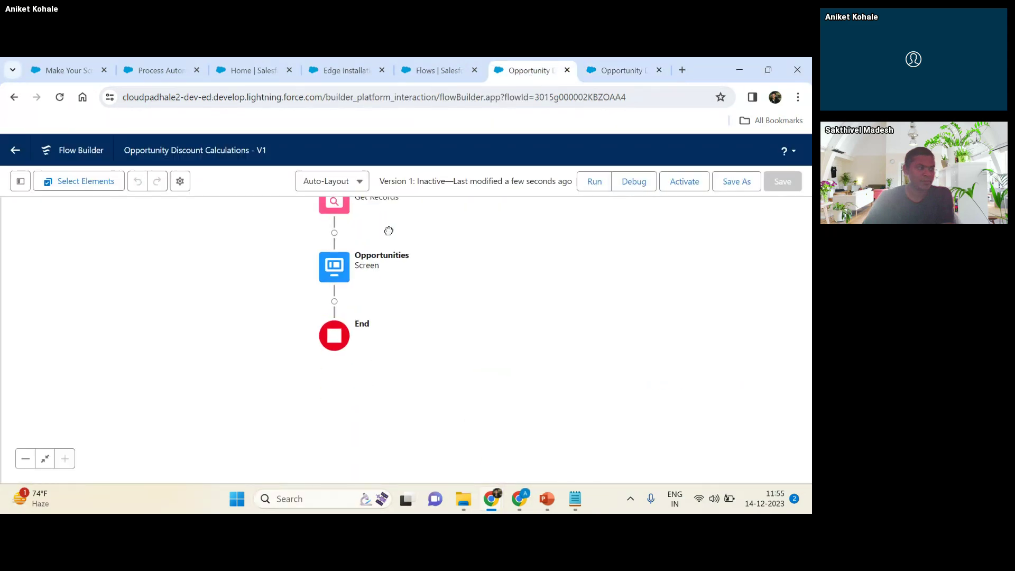
{"action": "double_click", "coordinate": [333, 267]}
{"action": "scroll", "coordinate": [312, 285], "scroll_direction": "down", "scroll_amount": 2}
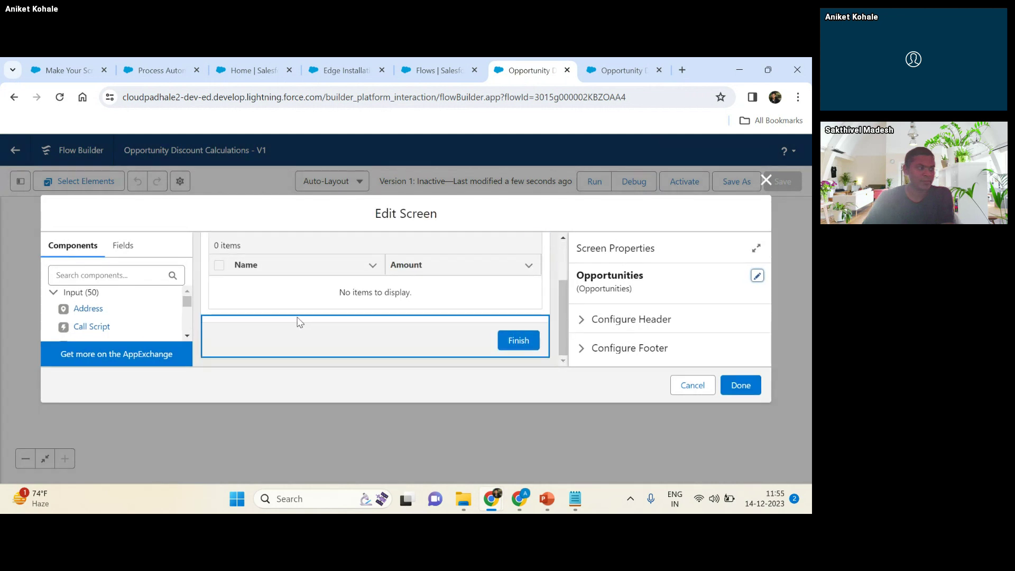
{"action": "left_click", "coordinate": [149, 280]}
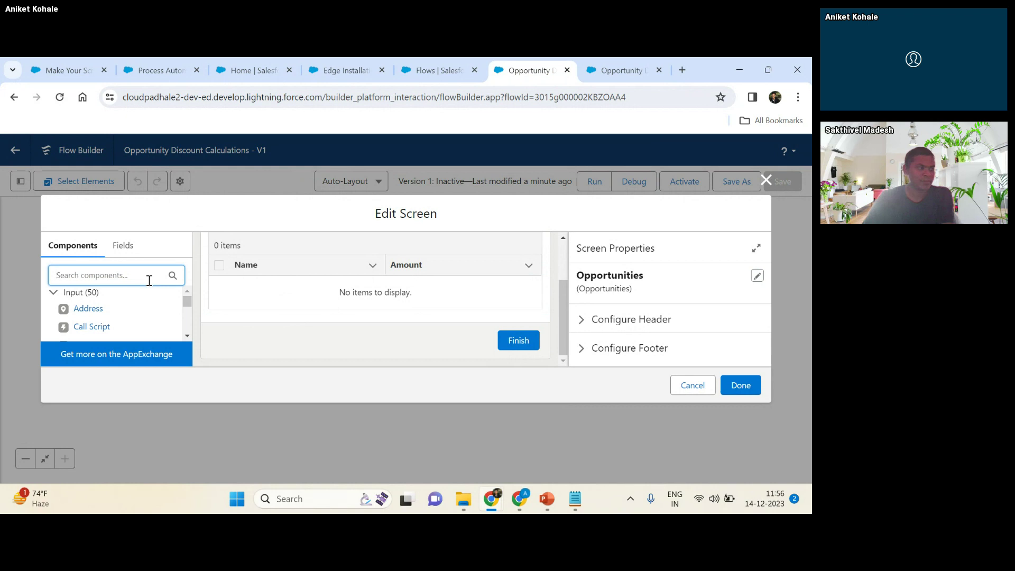
{"action": "type", "text": "dis"}
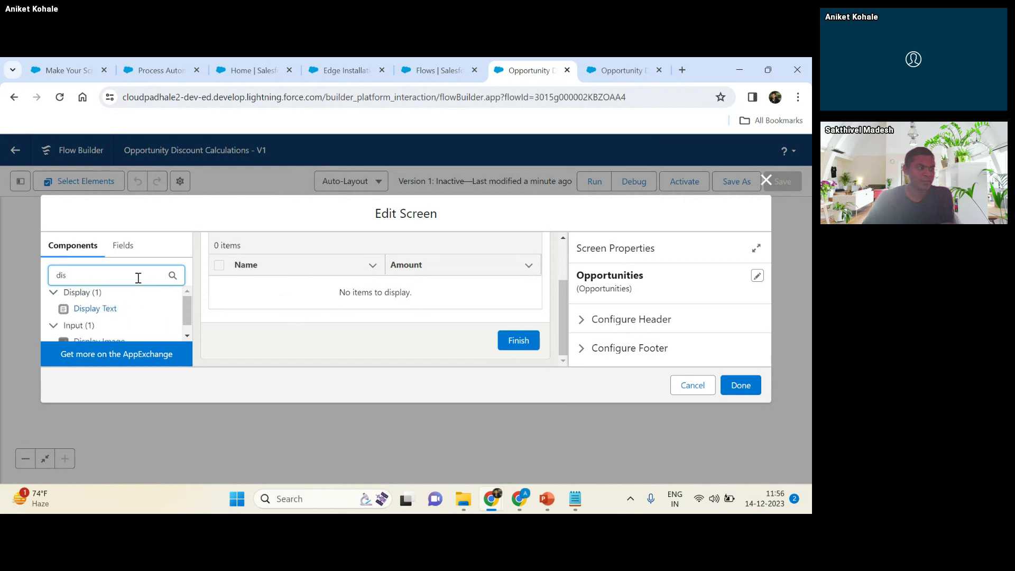
{"action": "left_click_drag", "start_coordinate": [95, 308], "coordinate": [252, 317]}
{"action": "left_click", "coordinate": [98, 293]}
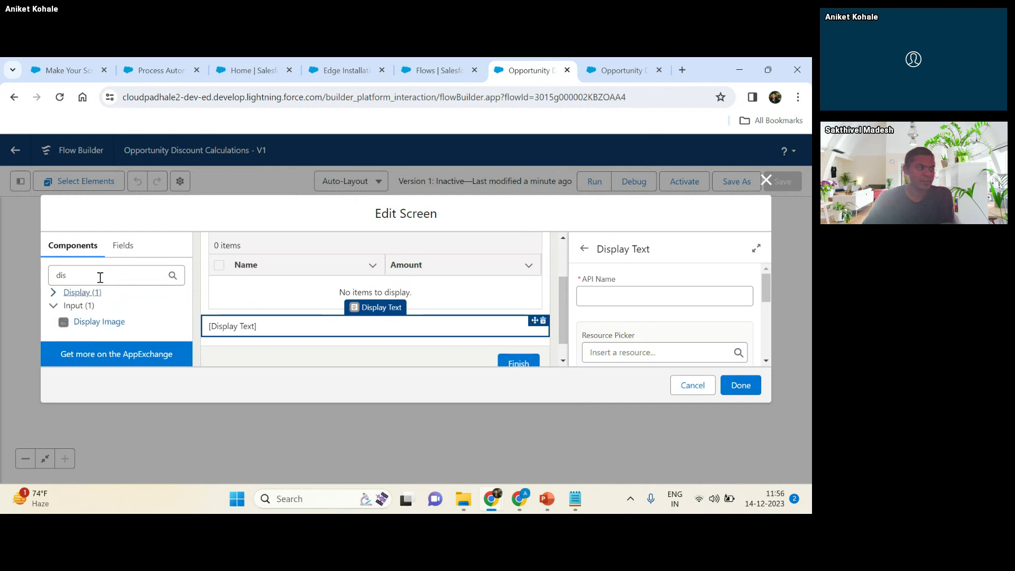
{"action": "double_click", "coordinate": [99, 278]}
{"action": "key", "text": "BackSpace"}
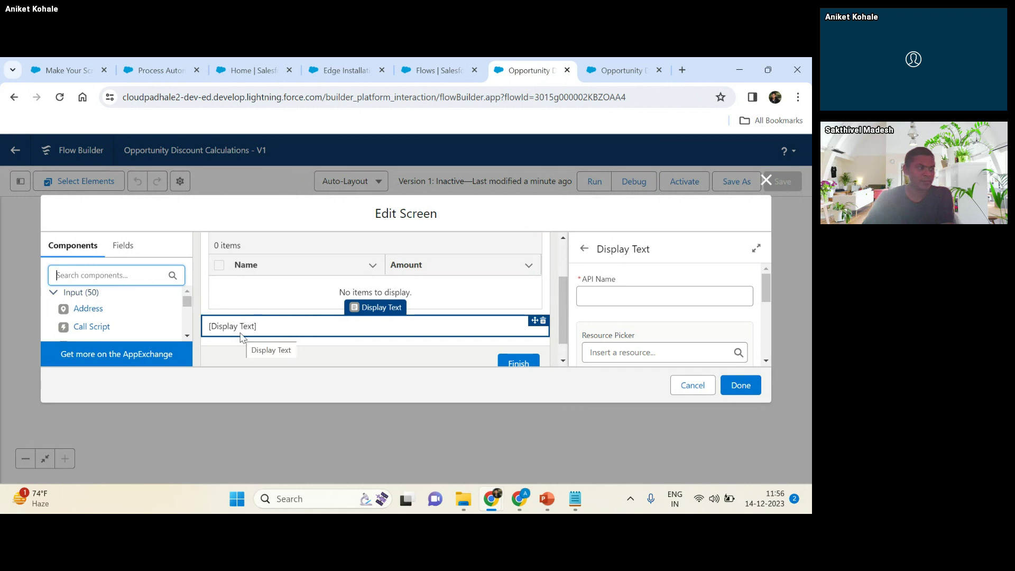
- Switch to the Salesforce Help article on reactive screen flows and open its Reactive Screen Flow Components topic
{"action": "left_click", "coordinate": [74, 64]}
{"action": "scroll", "coordinate": [363, 330], "scroll_direction": "down", "scroll_amount": 6}
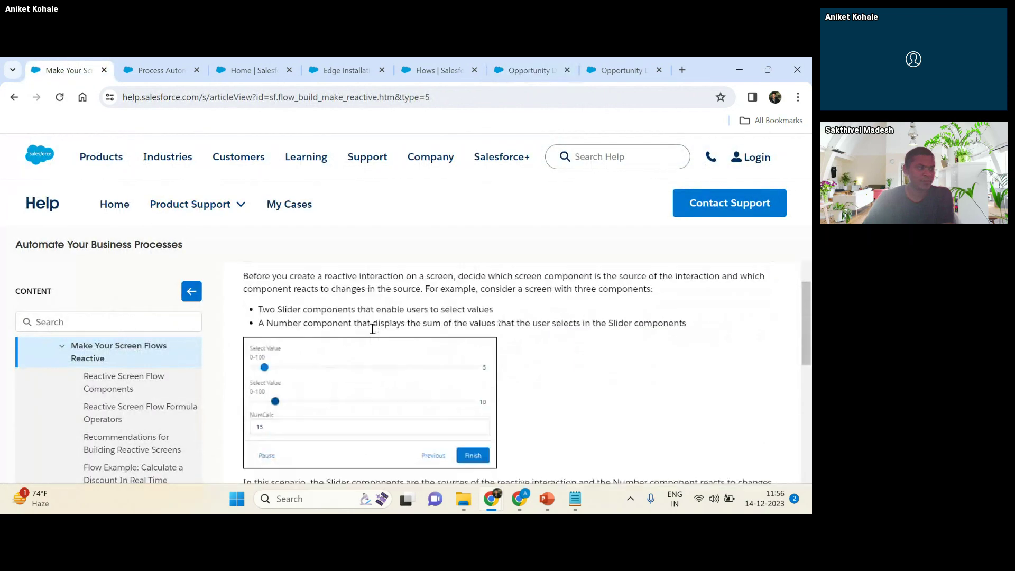
{"action": "scroll", "coordinate": [363, 330], "scroll_direction": "down", "scroll_amount": 15}
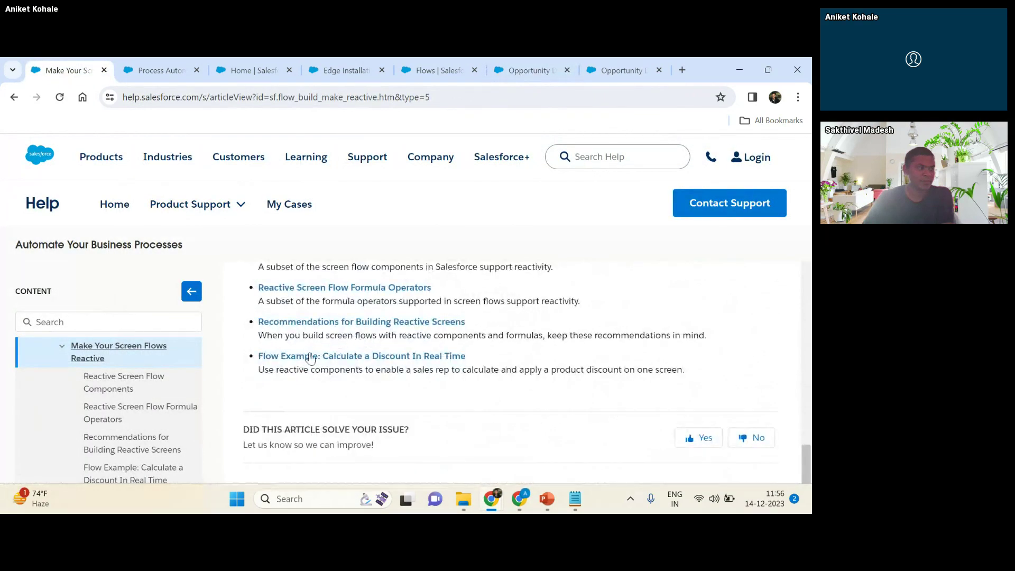
{"action": "left_click", "coordinate": [128, 390]}
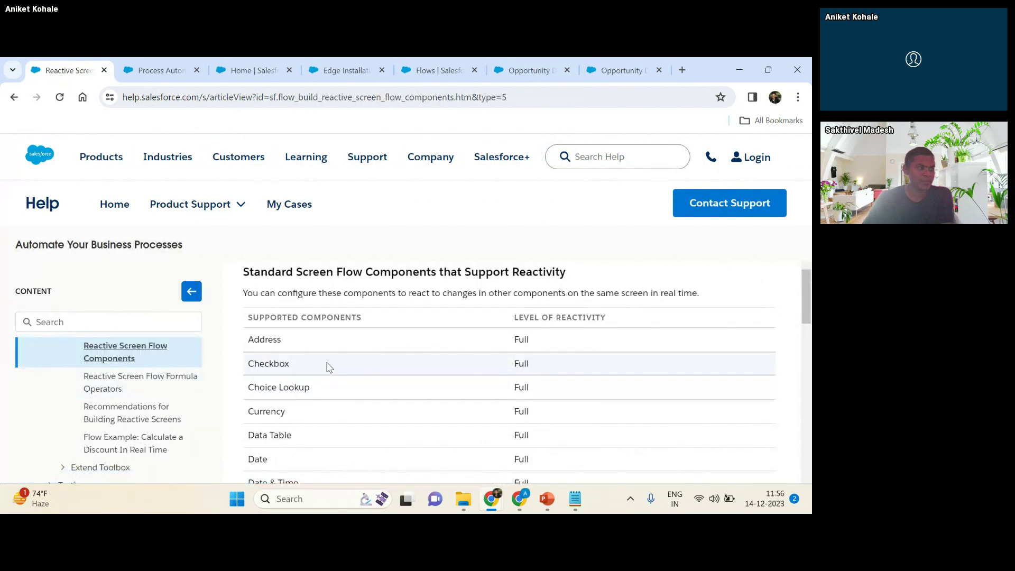
- Examine which standard screen flow components support reactivity, their level of reactivity, and the Lightning web component notes
{"action": "left_click_drag", "start_coordinate": [303, 273], "coordinate": [566, 271]}
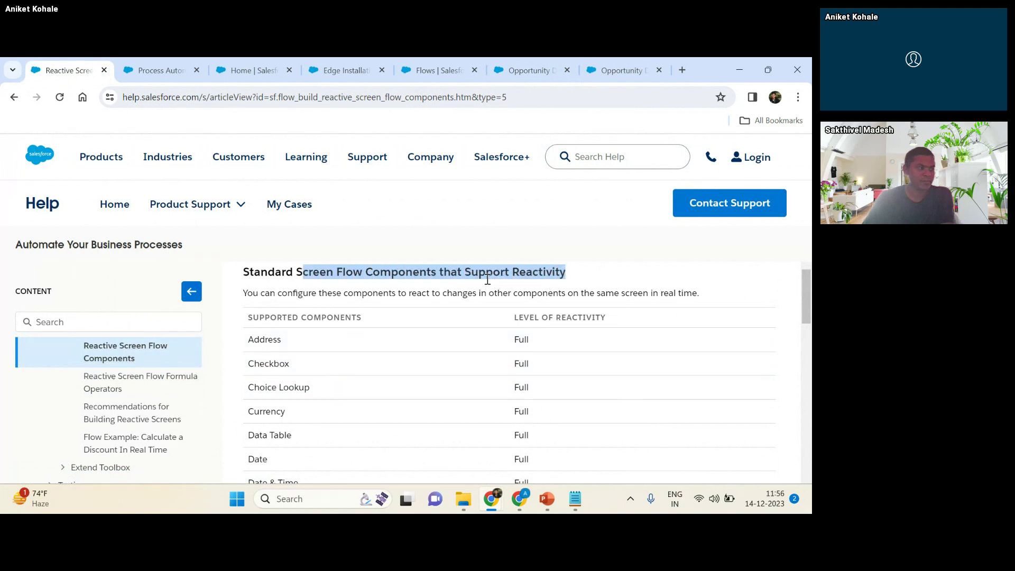
{"action": "left_click", "coordinate": [304, 296]}
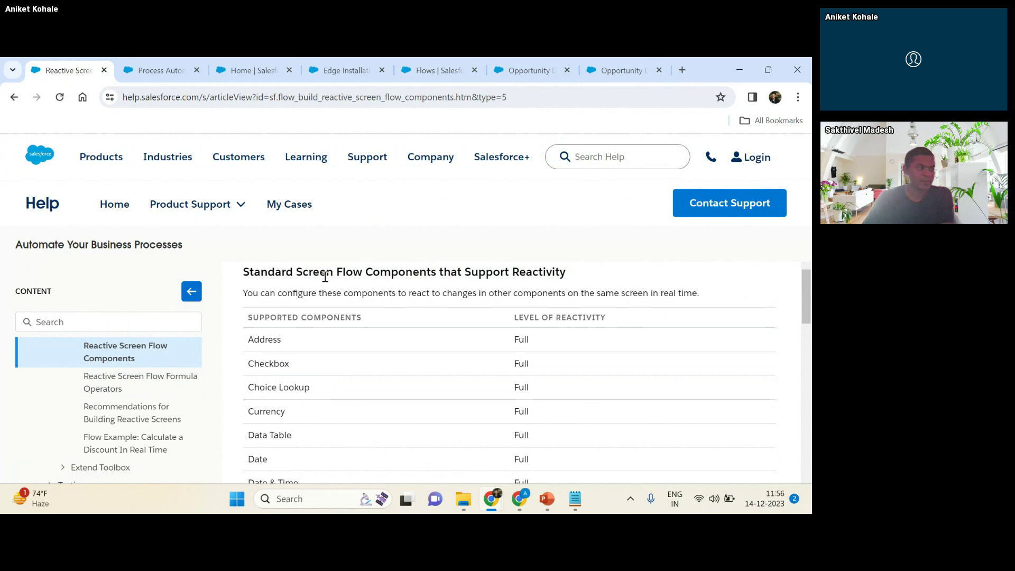
{"action": "left_click_drag", "start_coordinate": [263, 346], "coordinate": [288, 388]}
{"action": "scroll", "coordinate": [276, 375], "scroll_direction": "down", "scroll_amount": 1}
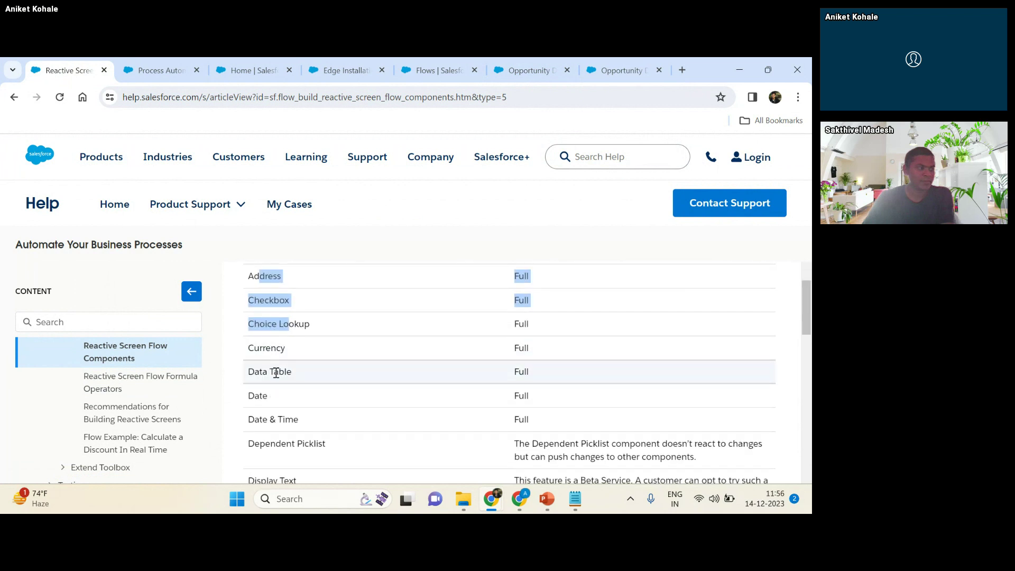
{"action": "scroll", "coordinate": [277, 373], "scroll_direction": "down", "scroll_amount": 1}
{"action": "scroll", "coordinate": [279, 317], "scroll_direction": "down", "scroll_amount": 1}
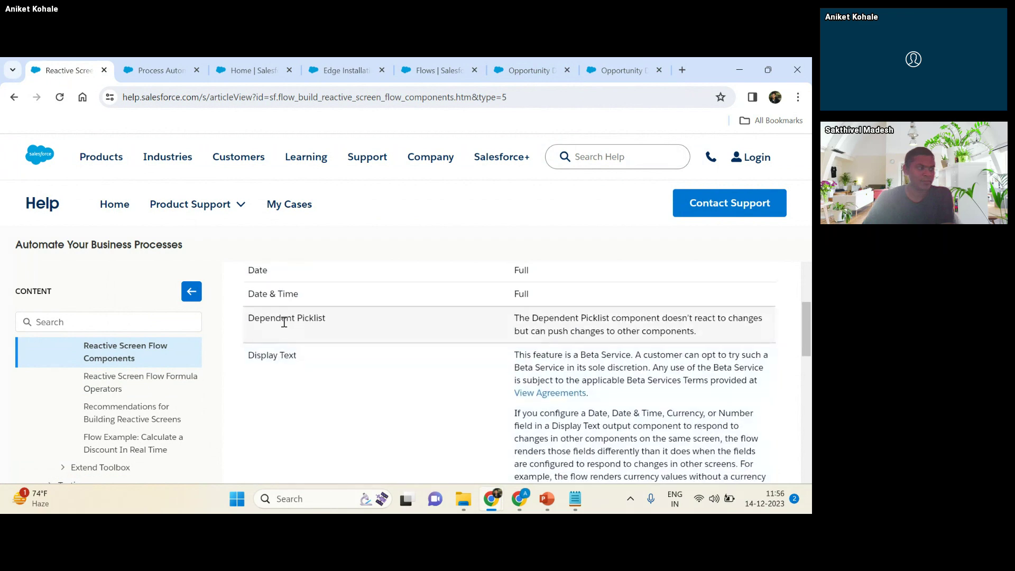
{"action": "scroll", "coordinate": [281, 365], "scroll_direction": "up", "scroll_amount": 2}
{"action": "scroll", "coordinate": [281, 372], "scroll_direction": "down", "scroll_amount": 2}
{"action": "scroll", "coordinate": [282, 376], "scroll_direction": "down", "scroll_amount": 6}
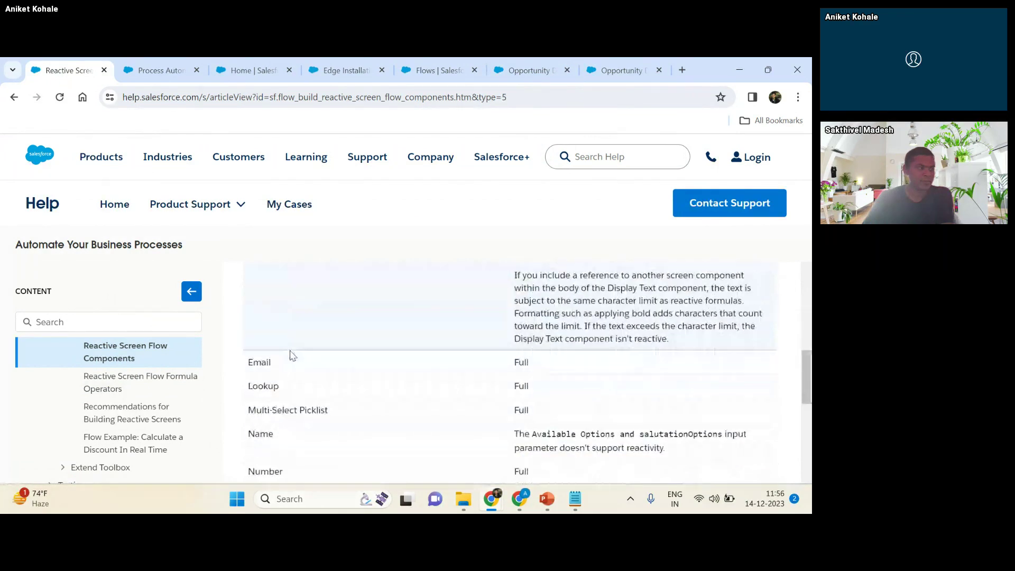
{"action": "scroll", "coordinate": [264, 338], "scroll_direction": "down", "scroll_amount": 2}
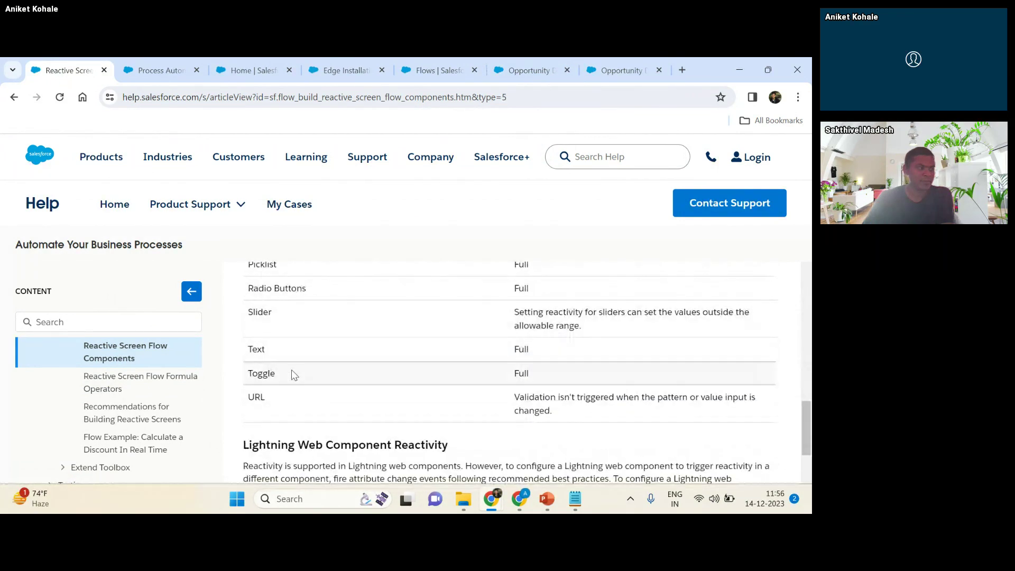
{"action": "scroll", "coordinate": [291, 370], "scroll_direction": "up", "scroll_amount": 5}
{"action": "scroll", "coordinate": [317, 380], "scroll_direction": "up", "scroll_amount": 4}
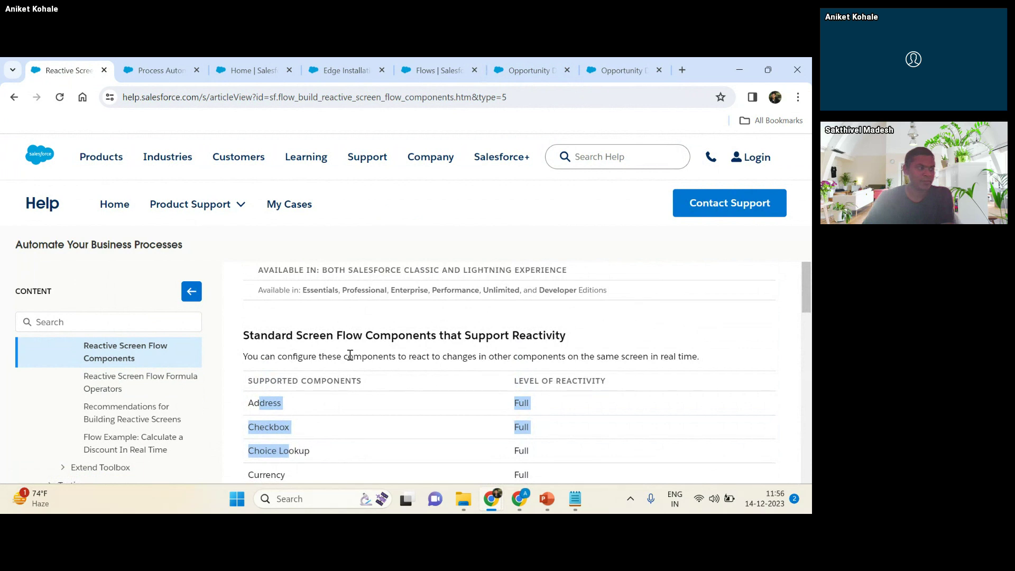
{"action": "scroll", "coordinate": [476, 391], "scroll_direction": "down", "scroll_amount": 8}
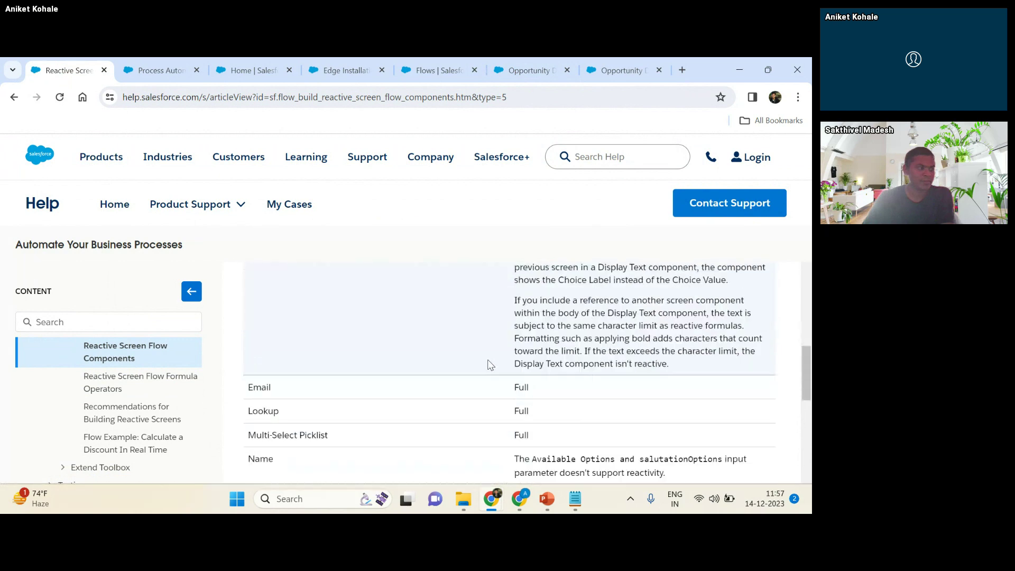
{"action": "scroll", "coordinate": [487, 357], "scroll_direction": "down", "scroll_amount": 5}
{"action": "scroll", "coordinate": [488, 348], "scroll_direction": "down", "scroll_amount": 3}
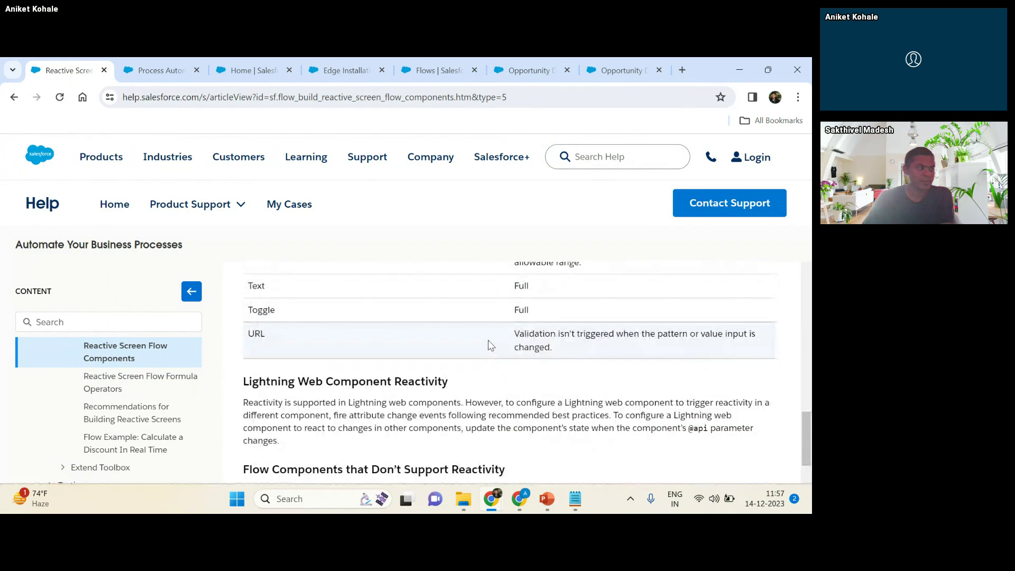
{"action": "scroll", "coordinate": [404, 378], "scroll_direction": "up", "scroll_amount": 14}
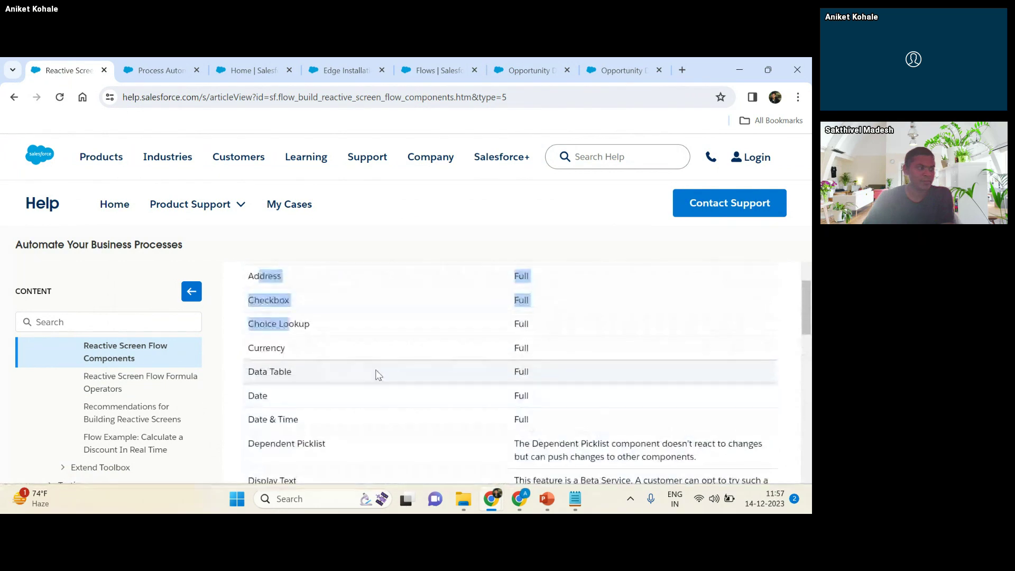
{"action": "scroll", "coordinate": [378, 374], "scroll_direction": "up", "scroll_amount": 2}
{"action": "left_click", "coordinate": [357, 385]}
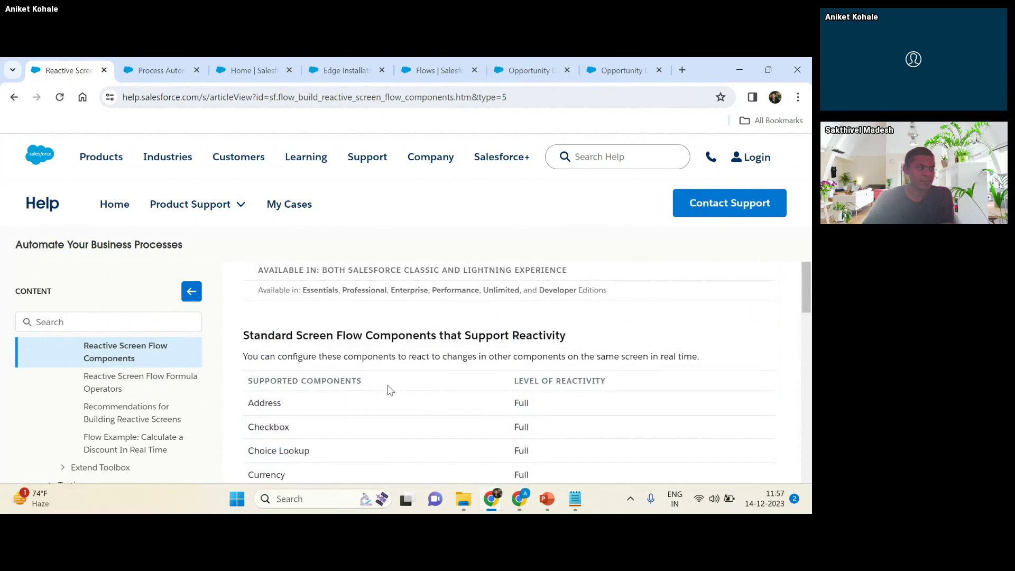
- Return to the flow's screen editor and set the Display Text component's API name to Discount
{"action": "key", "text": "alt+Tab"}
{"action": "key", "text": "alt+Tab"}
{"action": "left_click", "coordinate": [555, 71]}
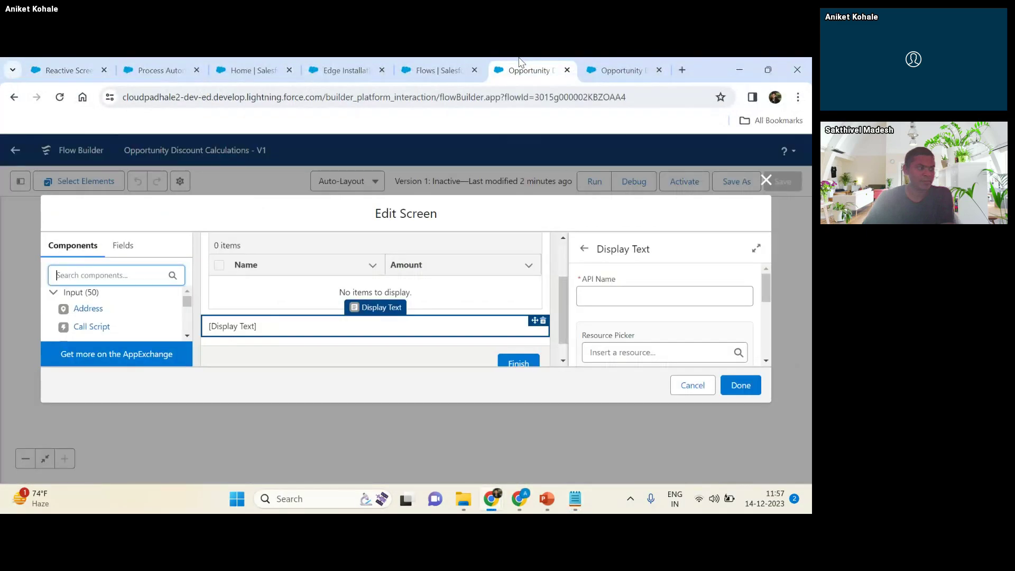
{"action": "left_click", "coordinate": [601, 298]}
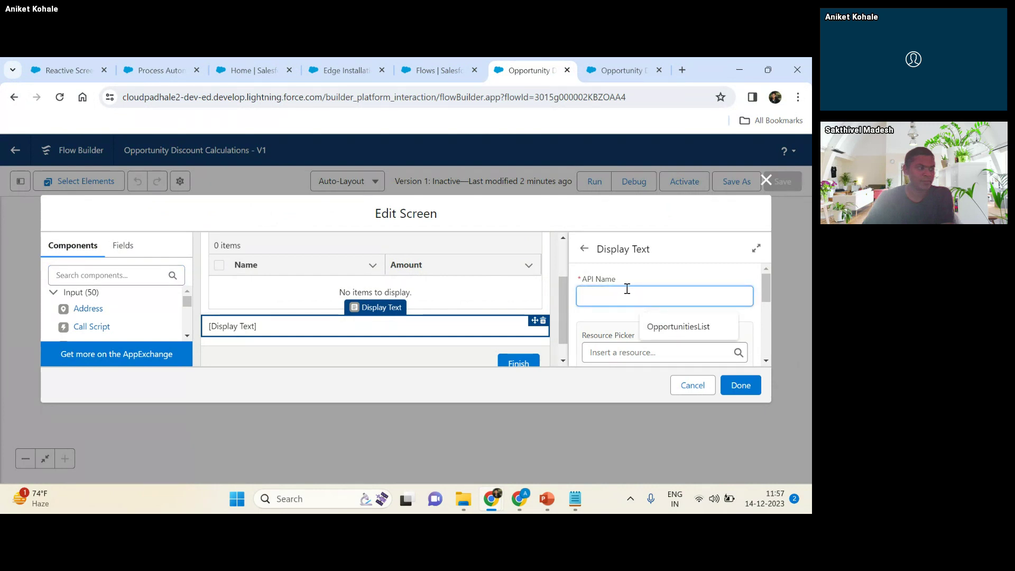
{"action": "type", "text": "Disco"}
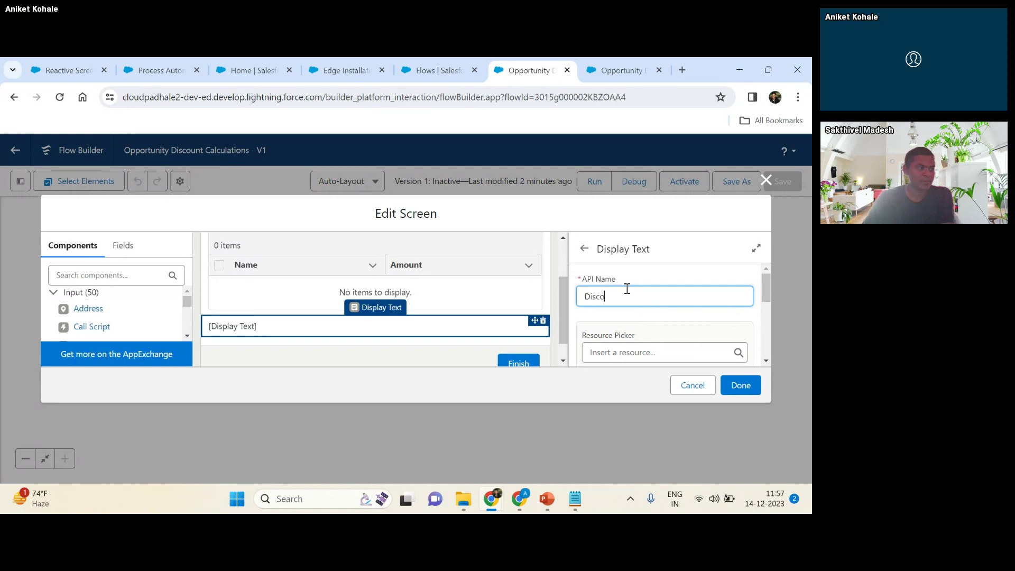
{"action": "type", "text": "unt"}
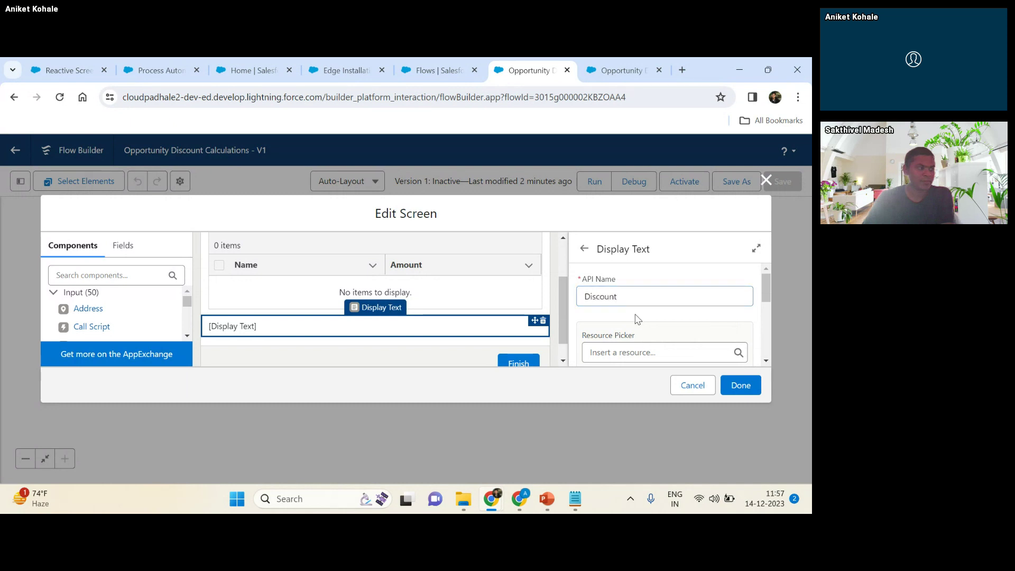
- Enter the labels "Opportunity:" and "Discount:" on two separate lines in the Display Text body
{"action": "scroll", "coordinate": [627, 288], "scroll_direction": "down", "scroll_amount": 2}
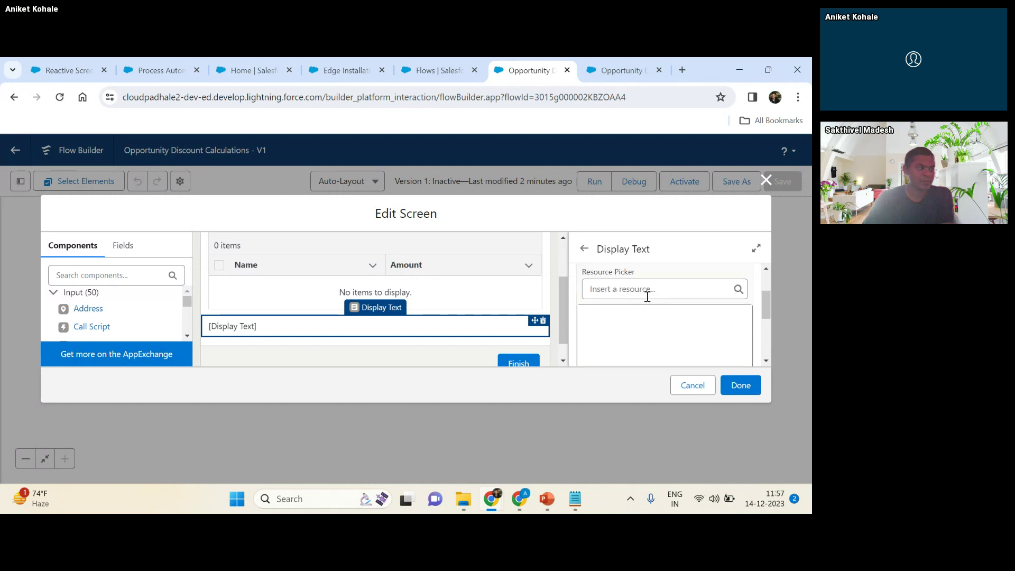
{"action": "left_click", "coordinate": [616, 326]}
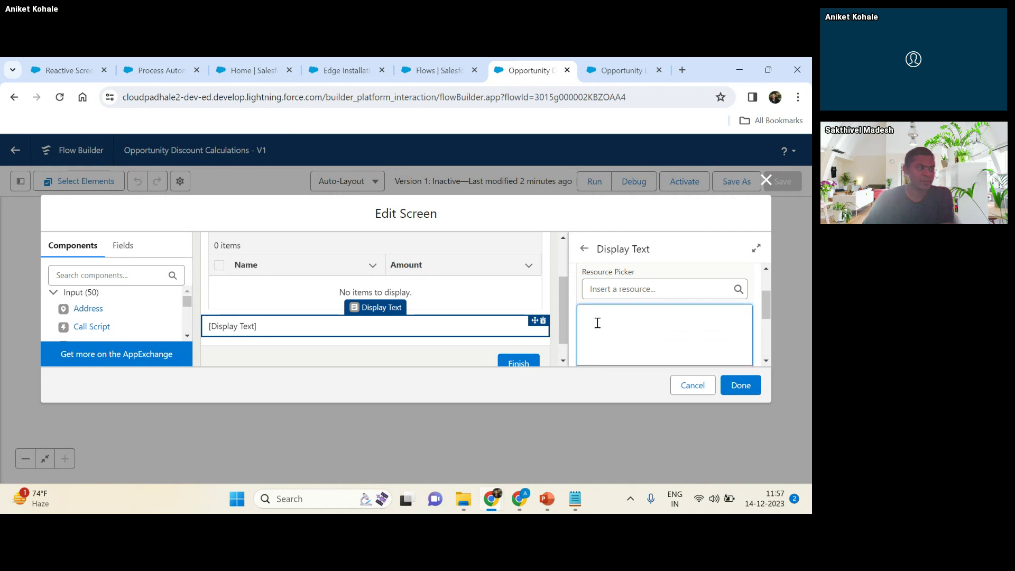
{"action": "type", "text": "Opportunity"}
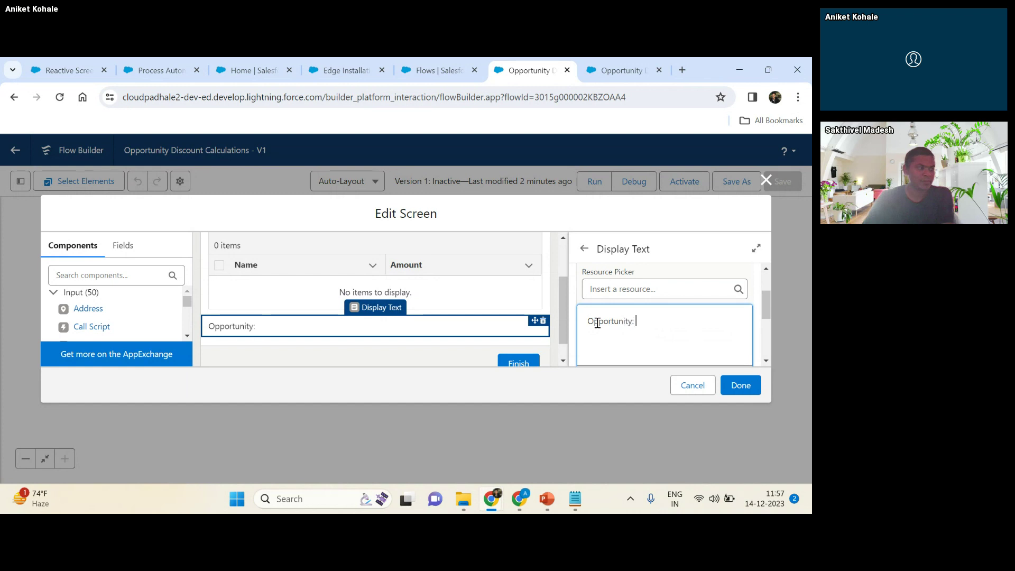
{"action": "type", "text": ":"}
{"action": "key", "text": "Return"}
{"action": "type", "text": "Discou"}
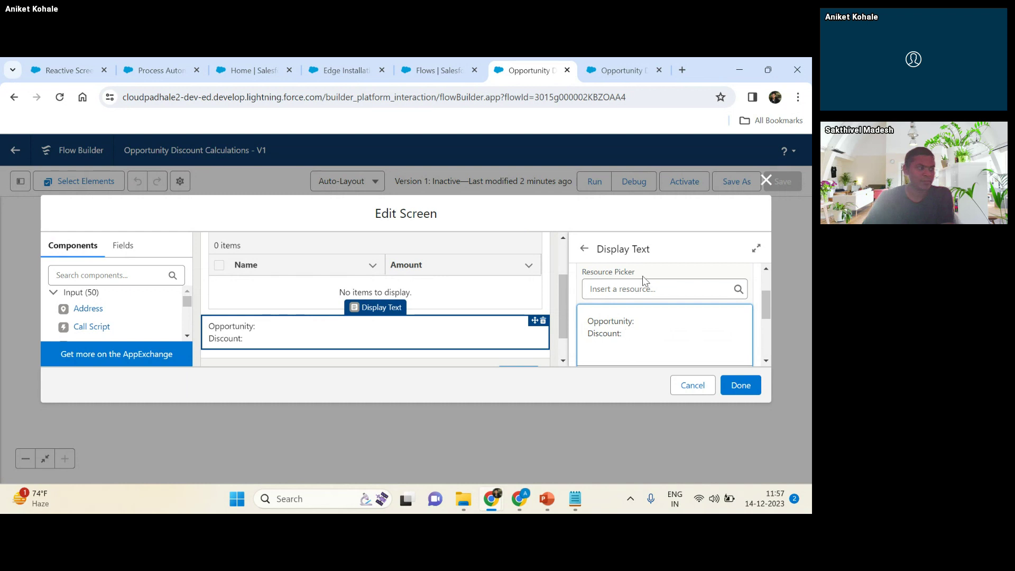
- Start a new Formula resource for the Display Text component with the API name DiscountedAmountFormula
{"action": "left_click", "coordinate": [632, 289]}
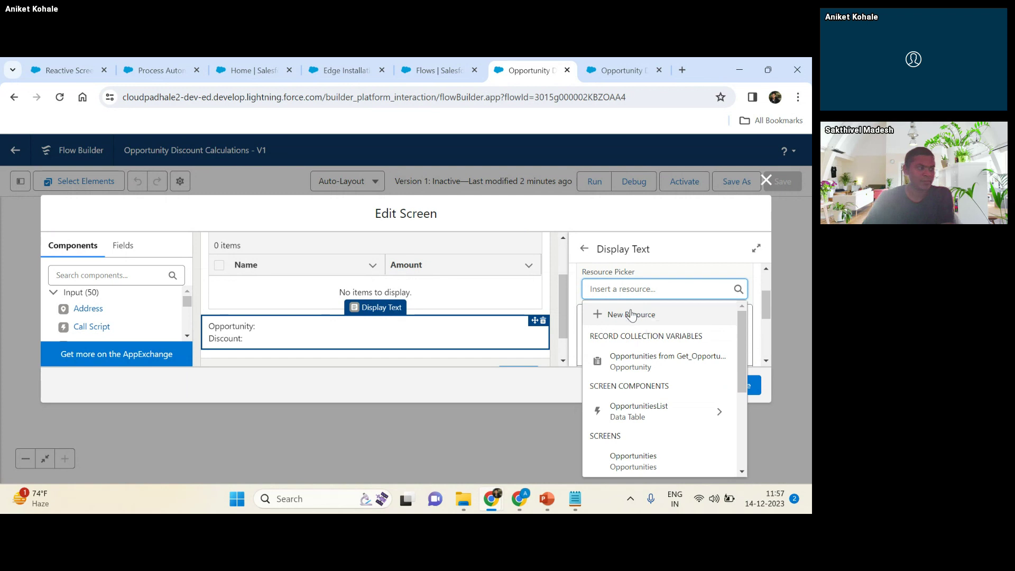
{"action": "left_click", "coordinate": [632, 317]}
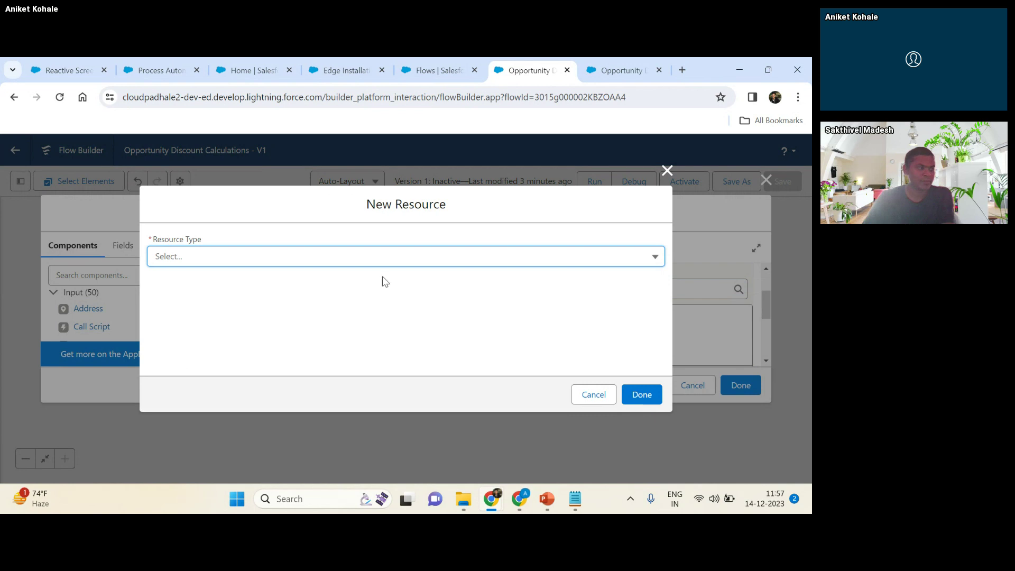
{"action": "left_click", "coordinate": [359, 259]}
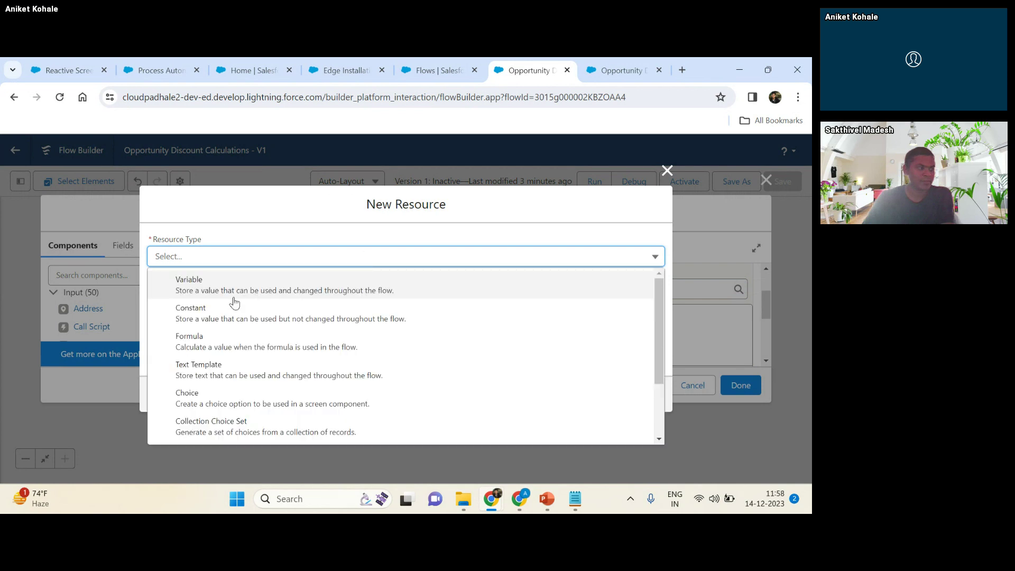
{"action": "left_click", "coordinate": [226, 344]}
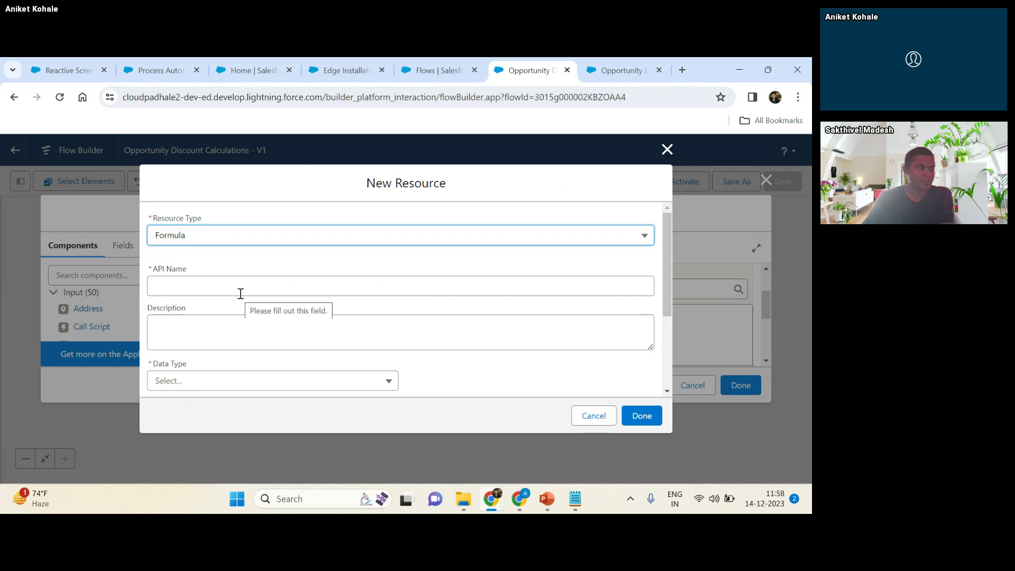
{"action": "left_click", "coordinate": [239, 292]}
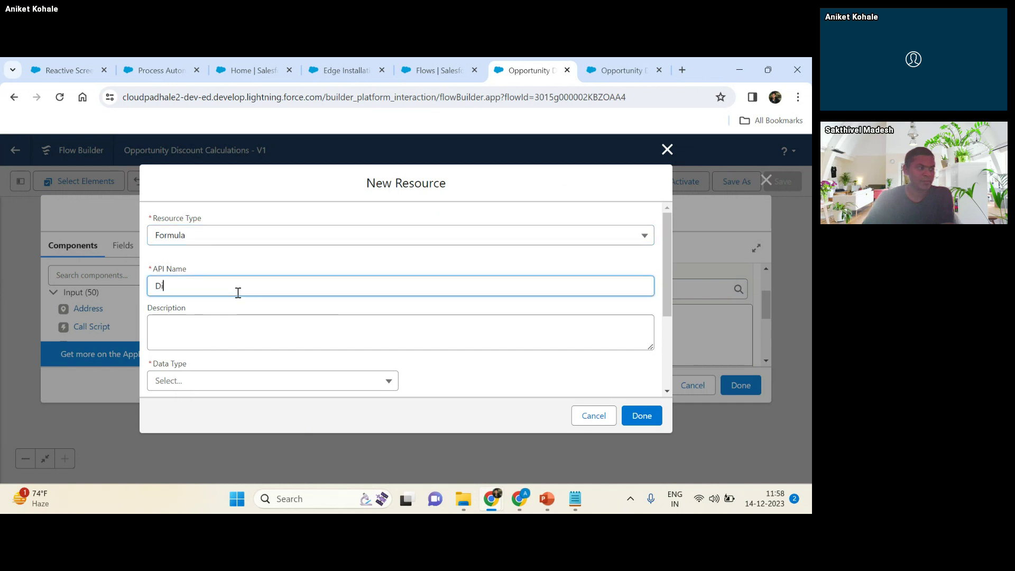
{"action": "type", "text": "Discounte"}
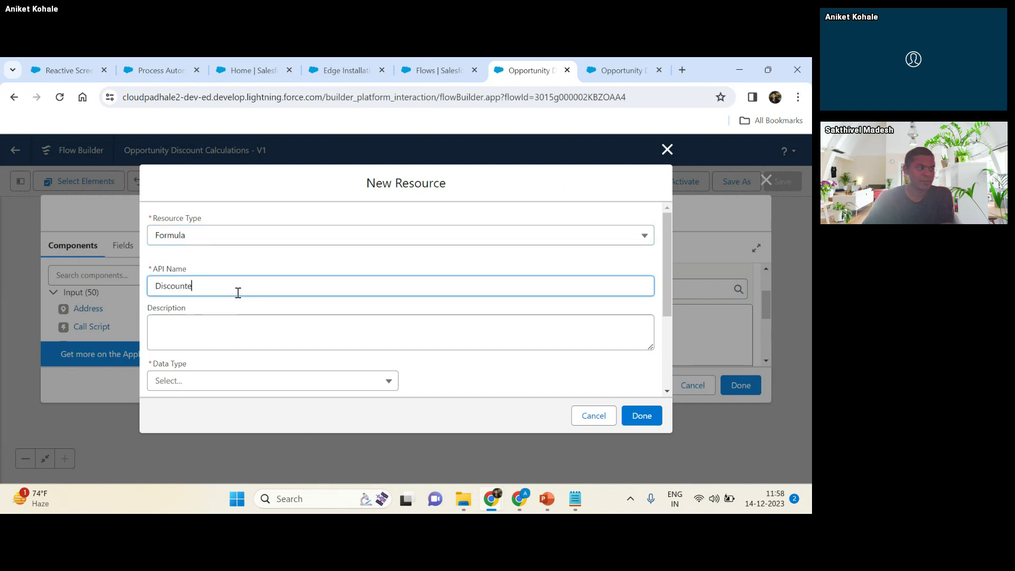
{"action": "type", "text": "dAmountFormula"}
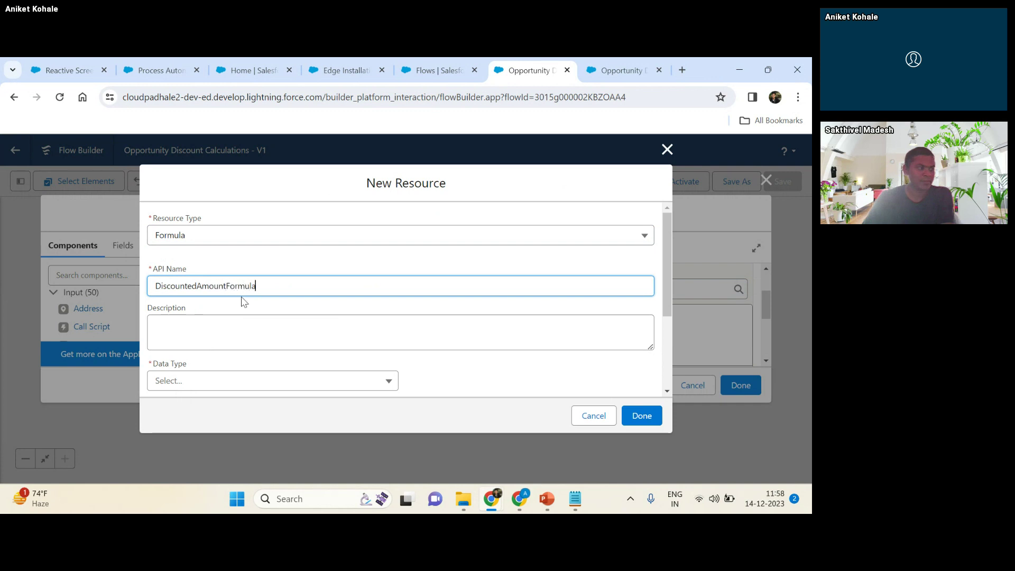
- Leave the formula's description empty and set its data type to Number
{"action": "left_click", "coordinate": [212, 320]}
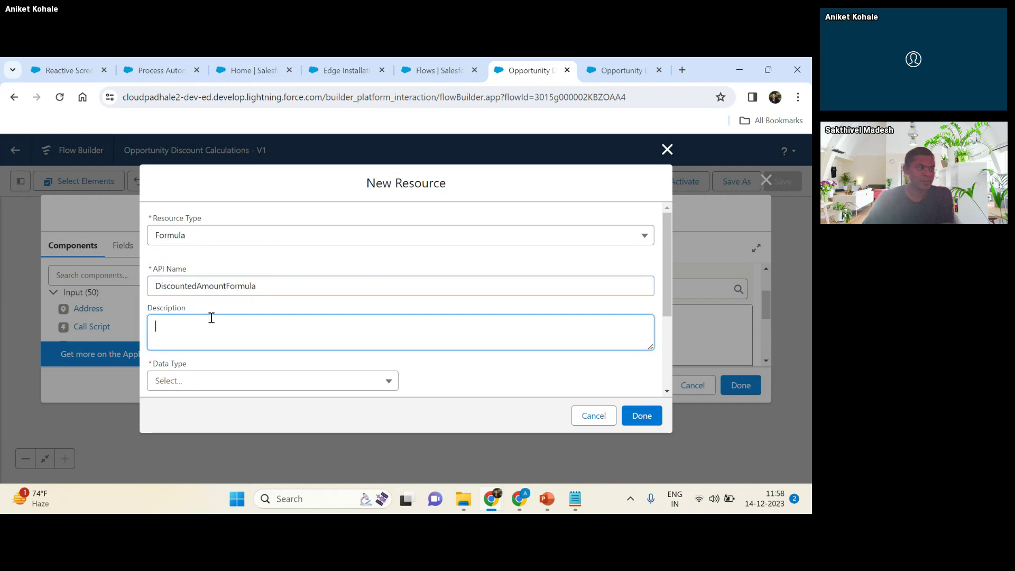
{"action": "scroll", "coordinate": [237, 341], "scroll_direction": "down", "scroll_amount": 2}
{"action": "left_click", "coordinate": [217, 317]}
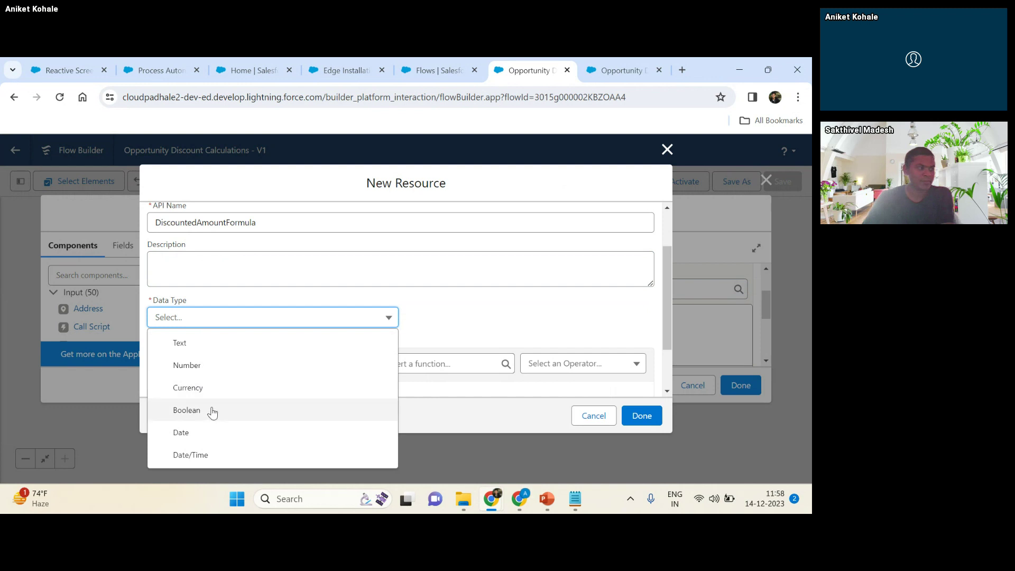
{"action": "left_click", "coordinate": [206, 366]}
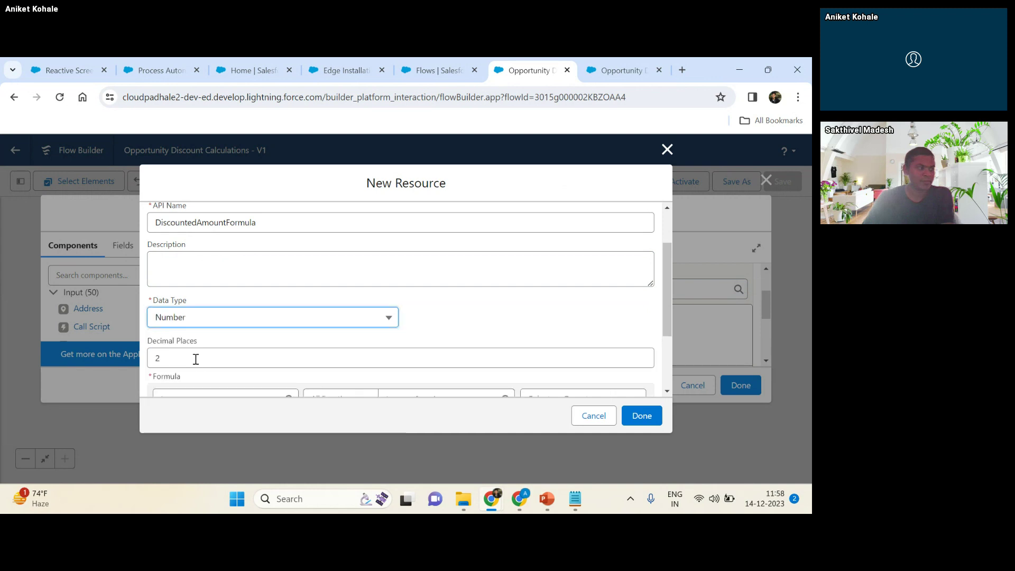
{"action": "scroll", "coordinate": [280, 326], "scroll_direction": "down", "scroll_amount": 2}
- Insert the Amount field of the OpportunitiesList data table's first selected row into the formula
{"action": "left_click", "coordinate": [254, 332]}
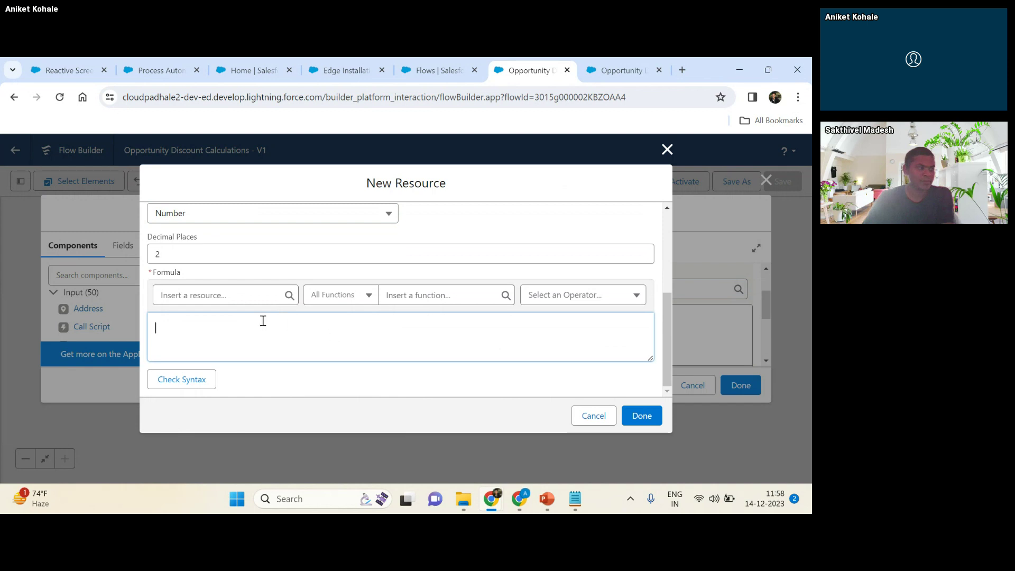
{"action": "left_click", "coordinate": [240, 297]}
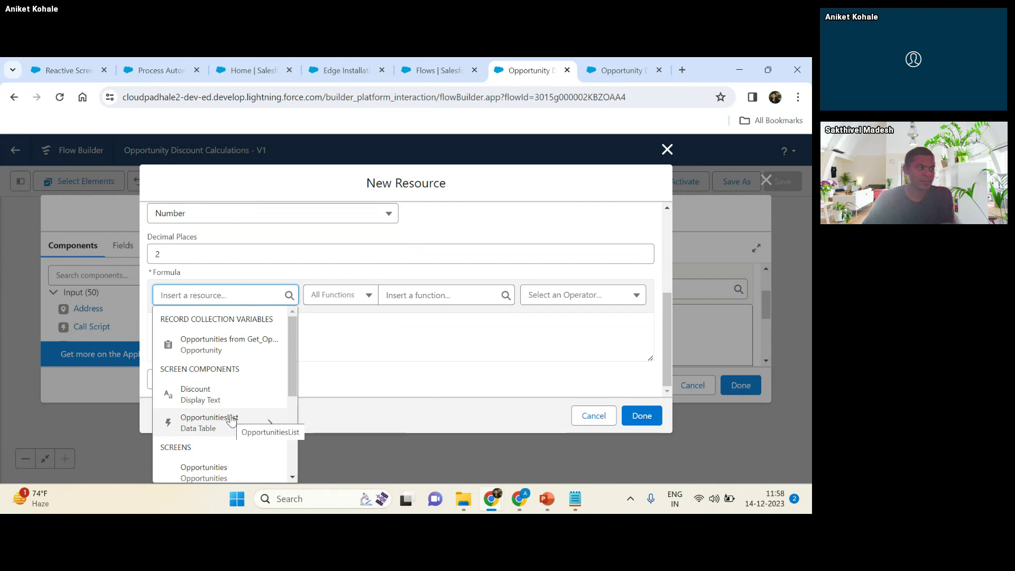
{"action": "left_click", "coordinate": [585, 77]}
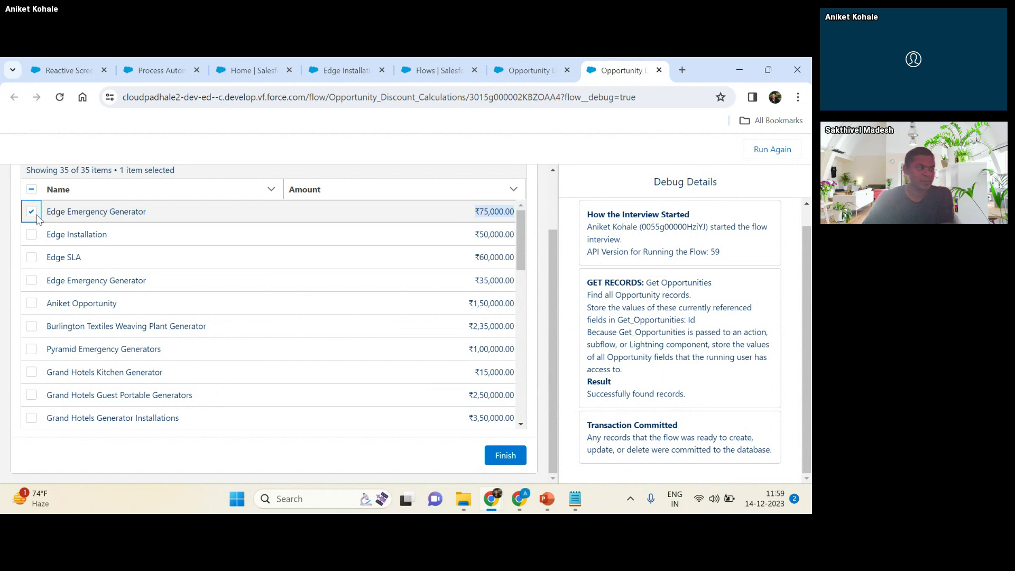
{"action": "left_click", "coordinate": [530, 67]}
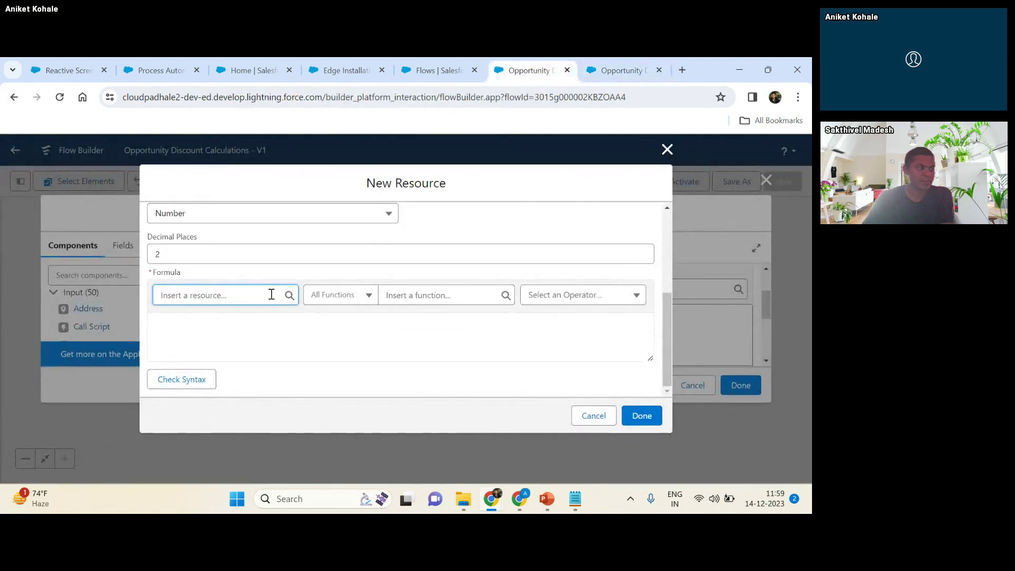
{"action": "left_click", "coordinate": [245, 295]}
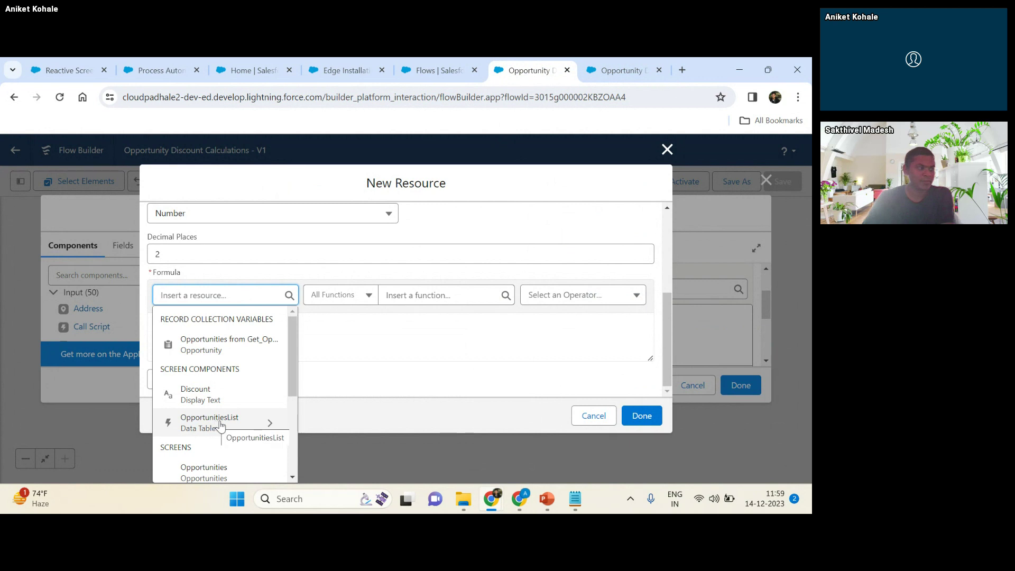
{"action": "left_click", "coordinate": [226, 425]}
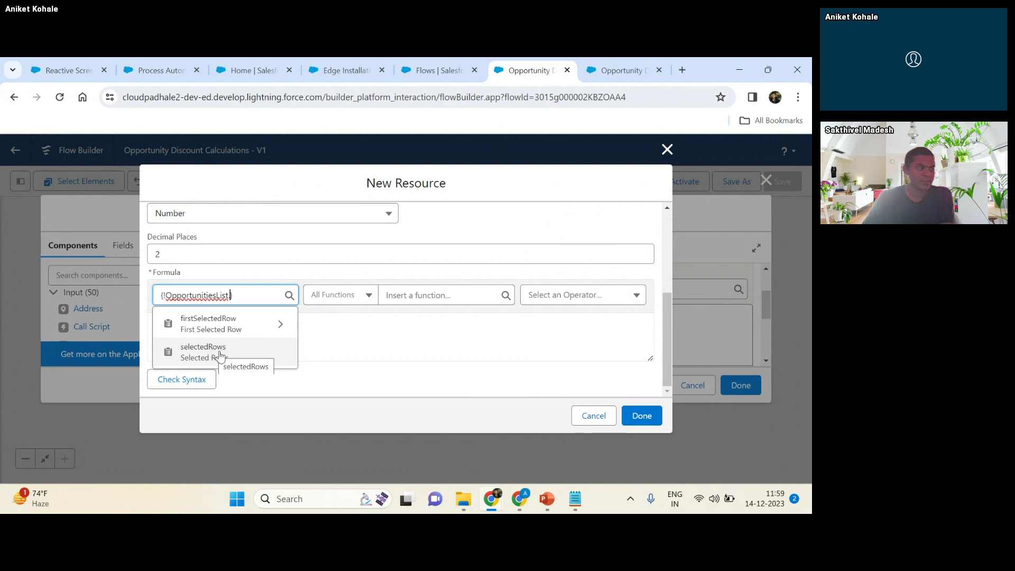
{"action": "left_click", "coordinate": [224, 320]}
{"action": "type", "text": "amoun"}
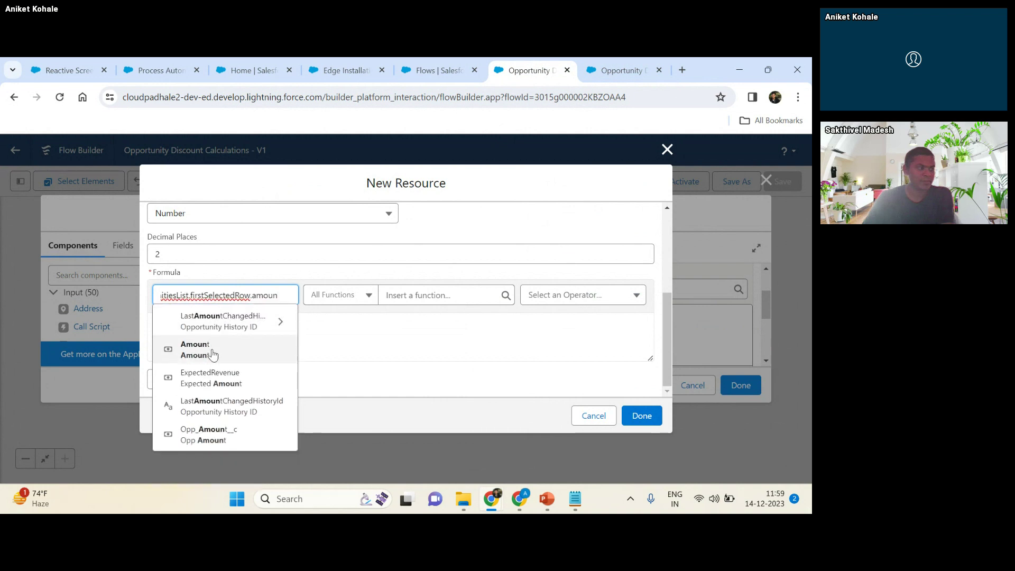
{"action": "left_click", "coordinate": [259, 348]}
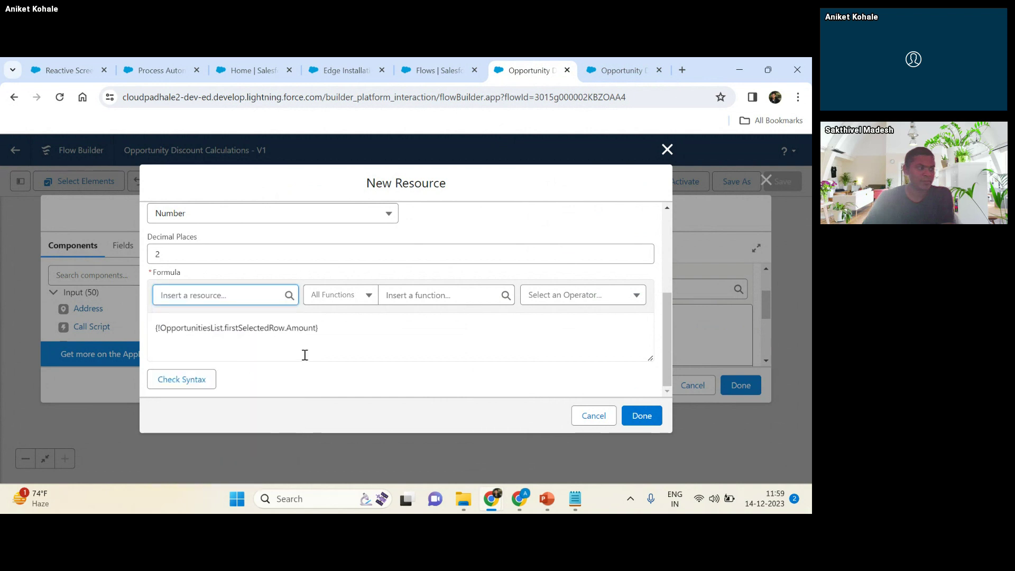
- Extend the formula to subtract a bracketed product based on the first selected row's Amount, and save the formula resource
{"action": "left_click_drag", "start_coordinate": [319, 331], "coordinate": [207, 330]}
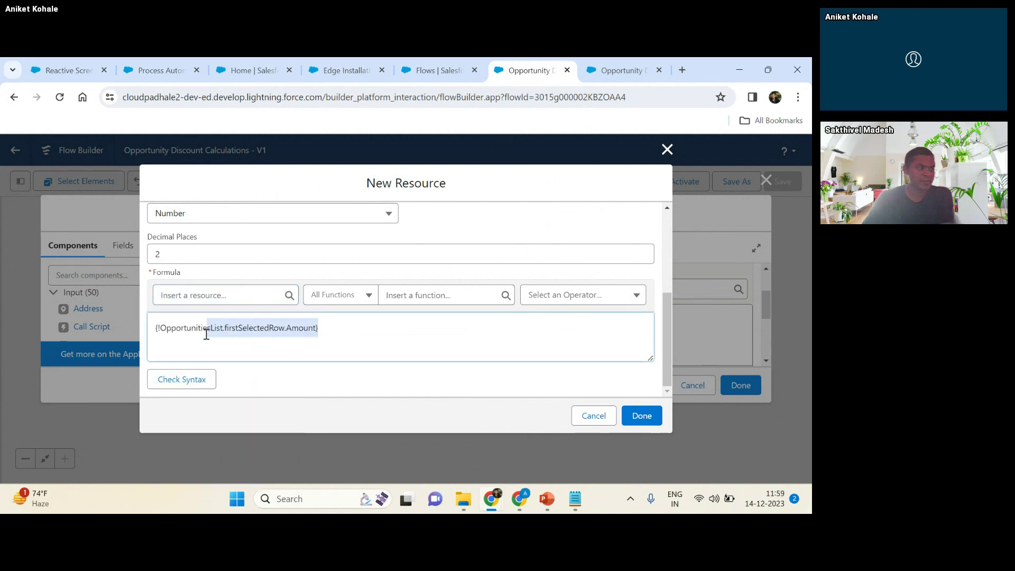
{"action": "left_click", "coordinate": [349, 330]}
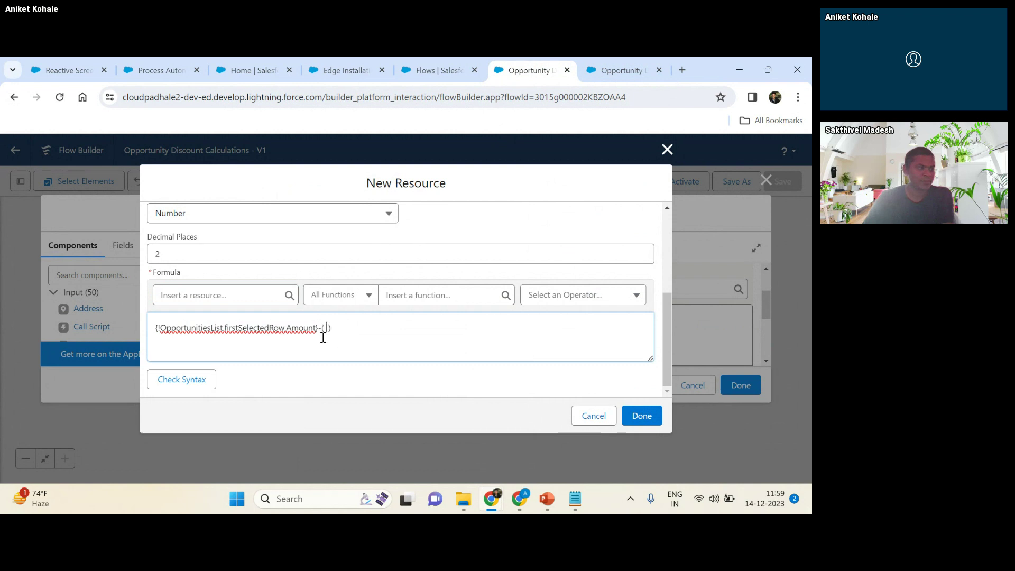
{"action": "left_click", "coordinate": [229, 297]}
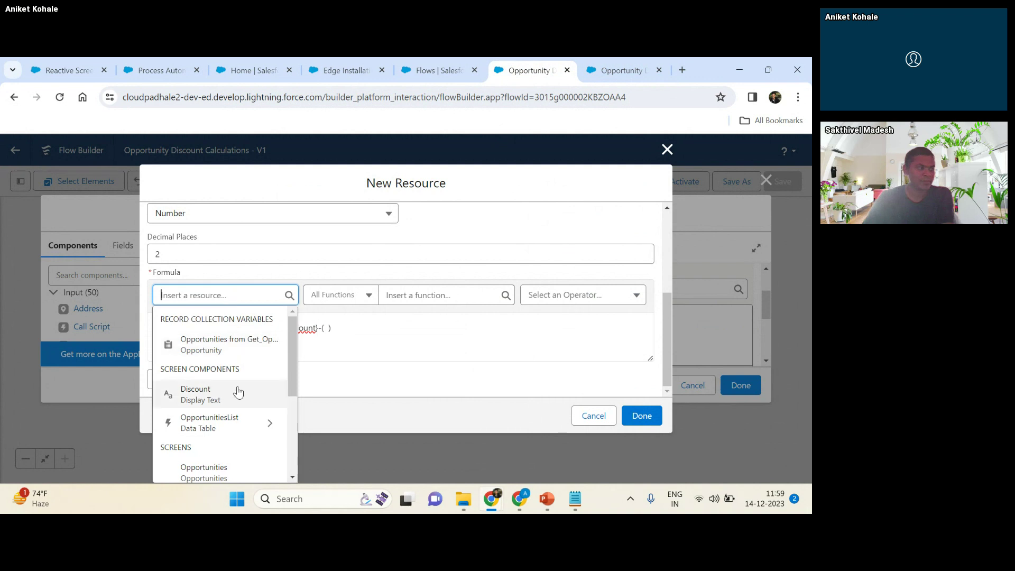
{"action": "left_click", "coordinate": [236, 423]}
{"action": "left_click", "coordinate": [245, 324]}
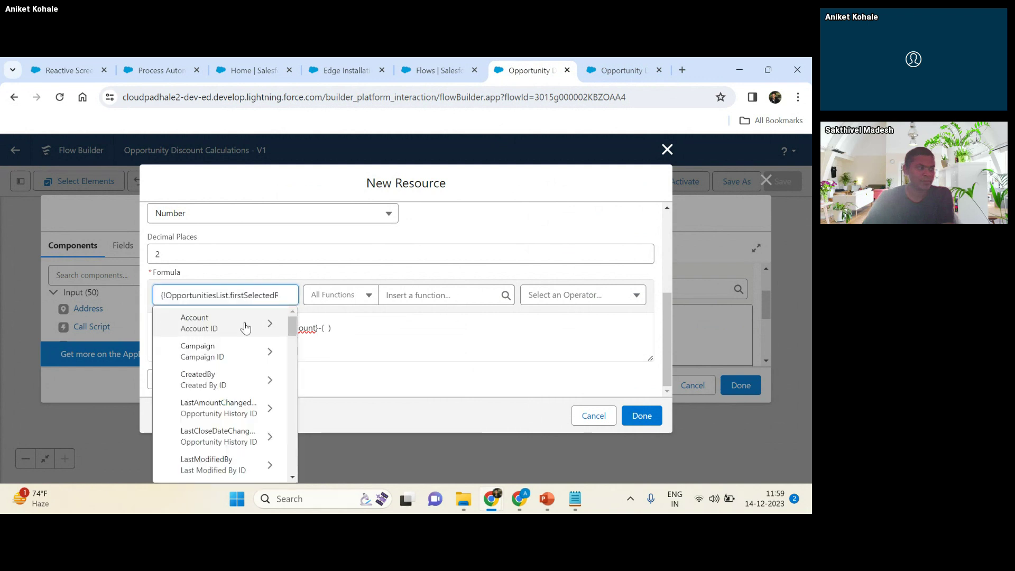
{"action": "type", "text": "amoun"}
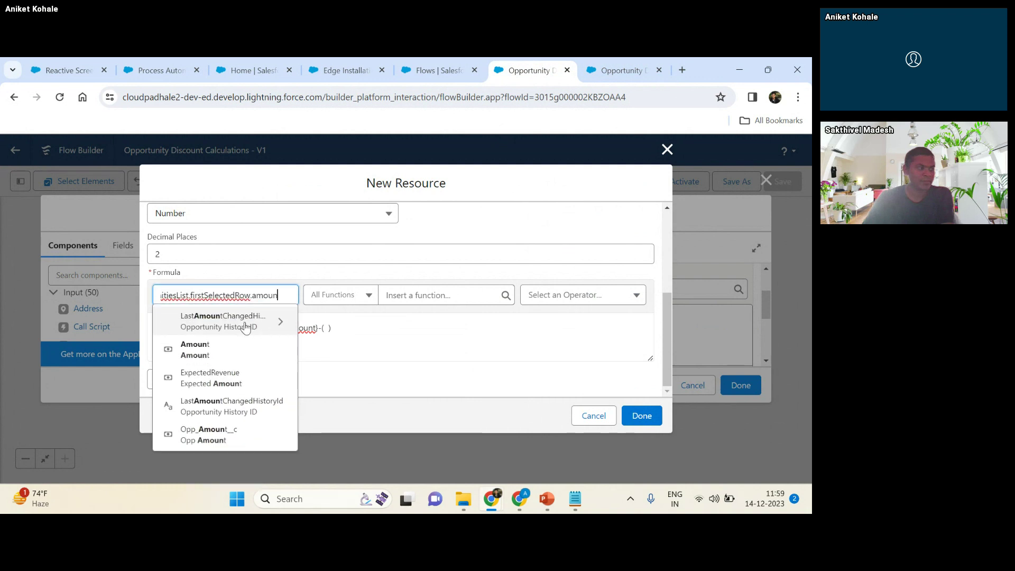
{"action": "left_click", "coordinate": [226, 349]}
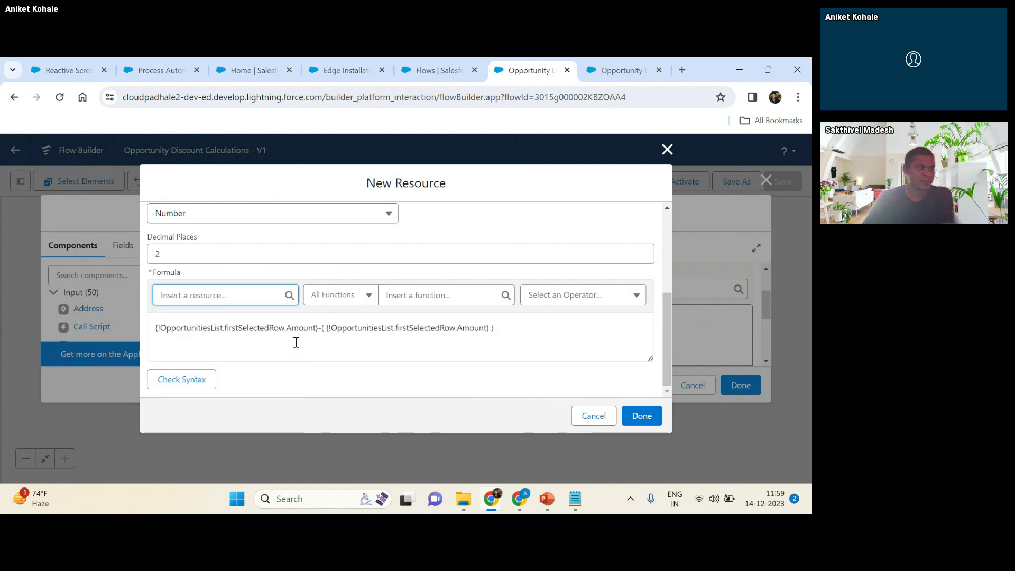
{"action": "left_click", "coordinate": [490, 328]}
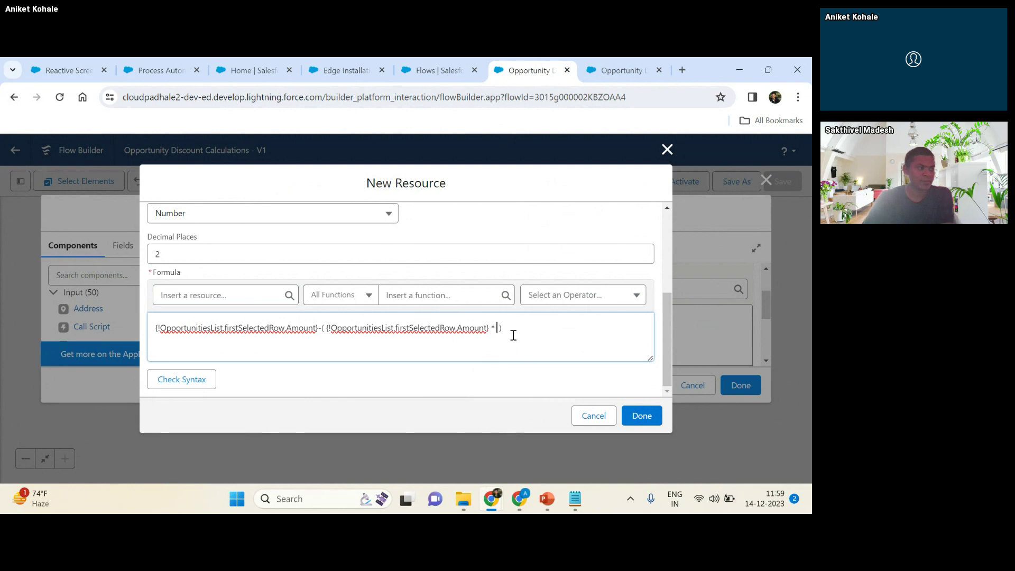
{"action": "left_click", "coordinate": [642, 415]}
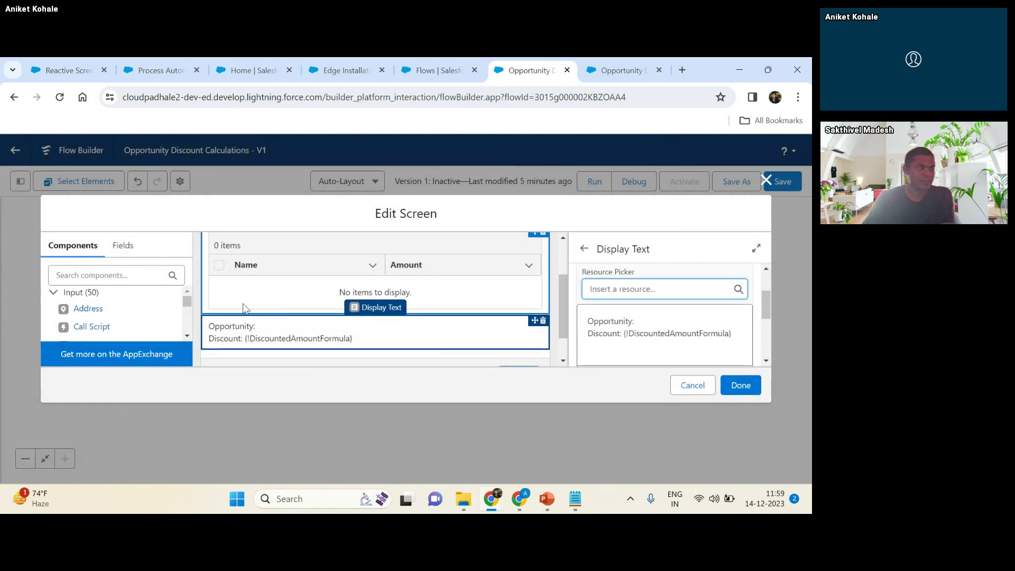
{"action": "left_click", "coordinate": [127, 276]}
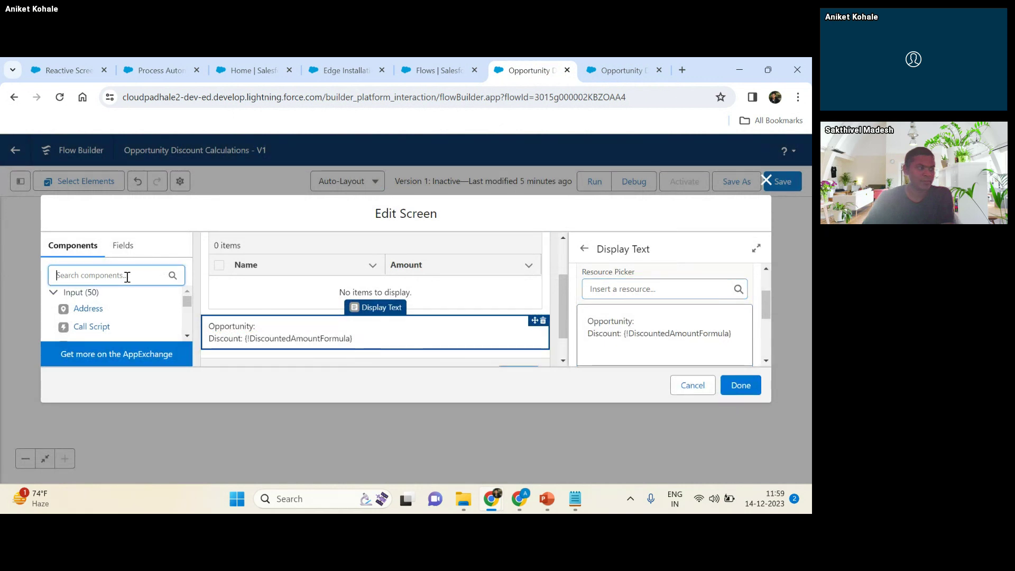
{"action": "type", "text": "progr"}
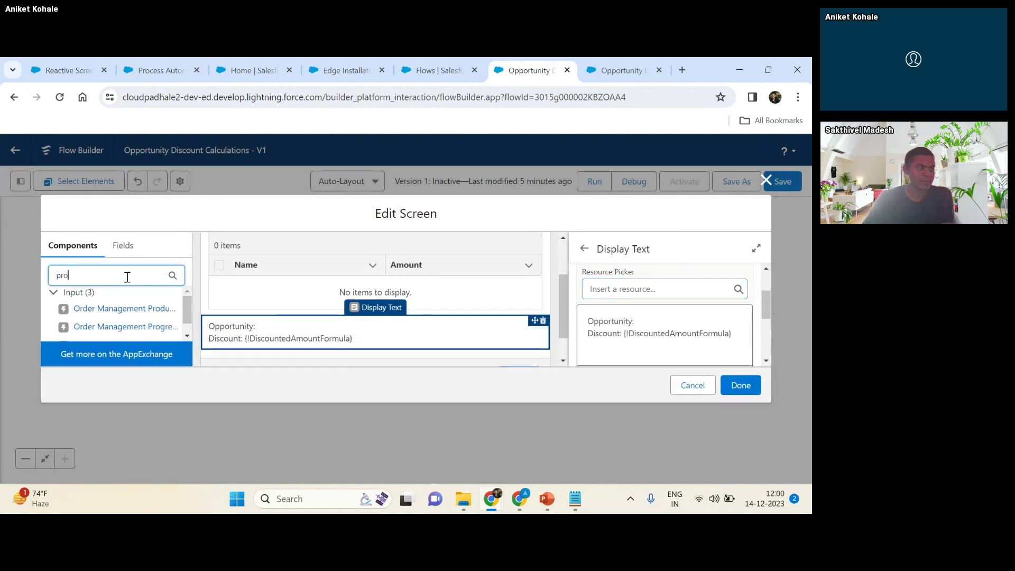
{"action": "double_click", "coordinate": [121, 277]}
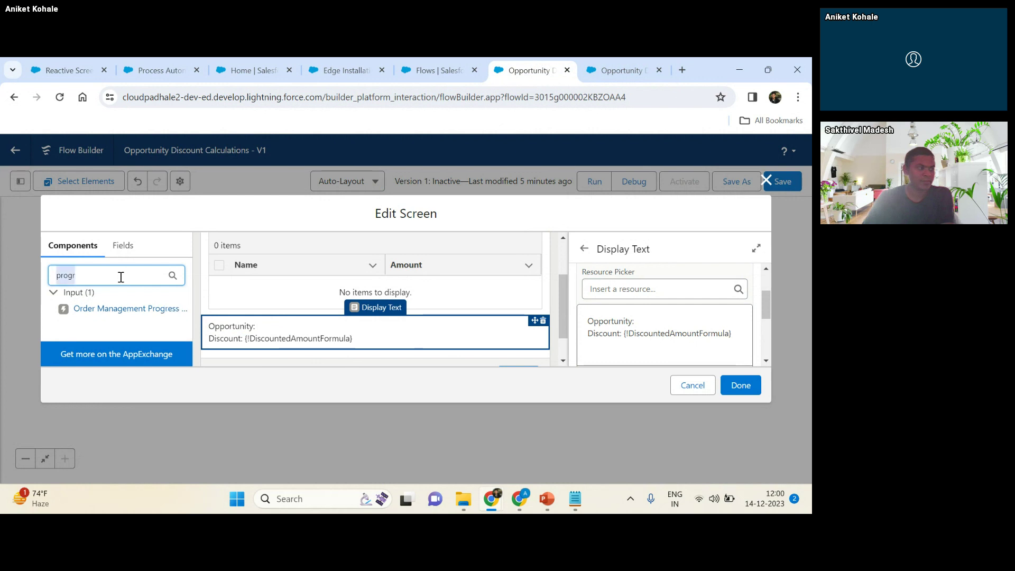
{"action": "key", "text": "BackSpace"}
- Add a Slider component to the screen between the data table and the Display Text
{"action": "scroll", "coordinate": [130, 304], "scroll_direction": "down", "scroll_amount": 4}
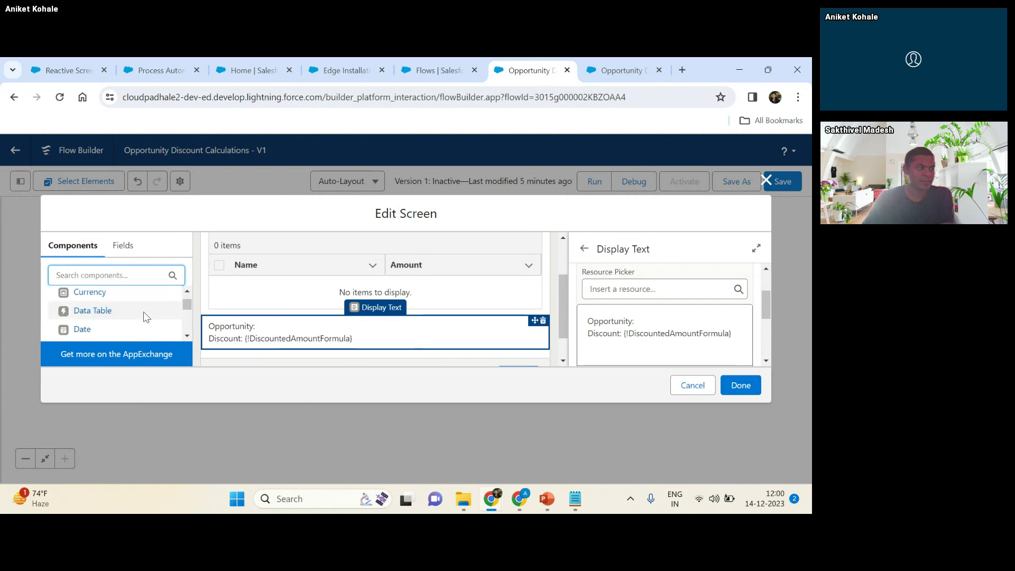
{"action": "scroll", "coordinate": [124, 305], "scroll_direction": "down", "scroll_amount": 4}
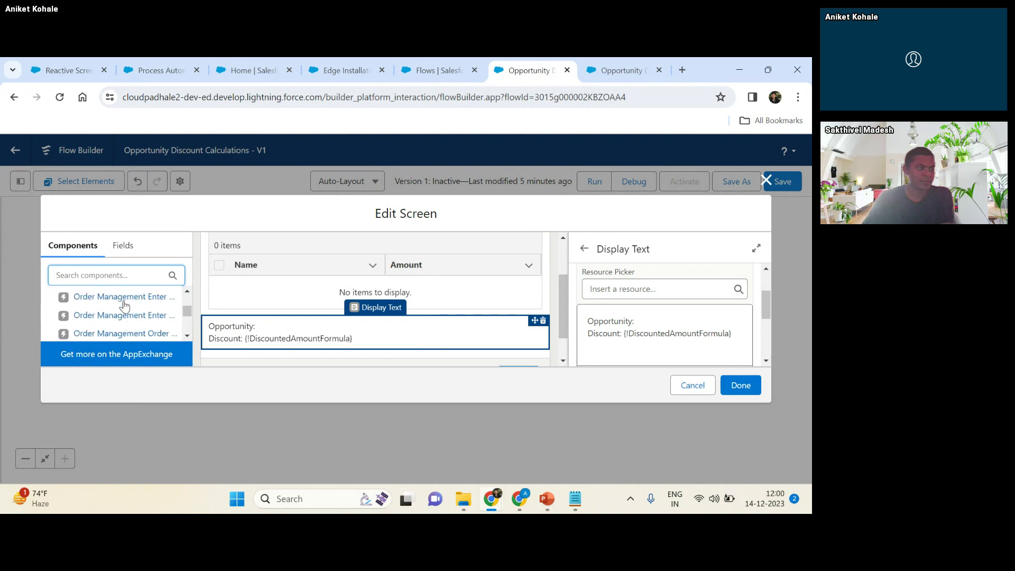
{"action": "scroll", "coordinate": [119, 309], "scroll_direction": "up", "scroll_amount": 2}
{"action": "scroll", "coordinate": [118, 309], "scroll_direction": "down", "scroll_amount": 5}
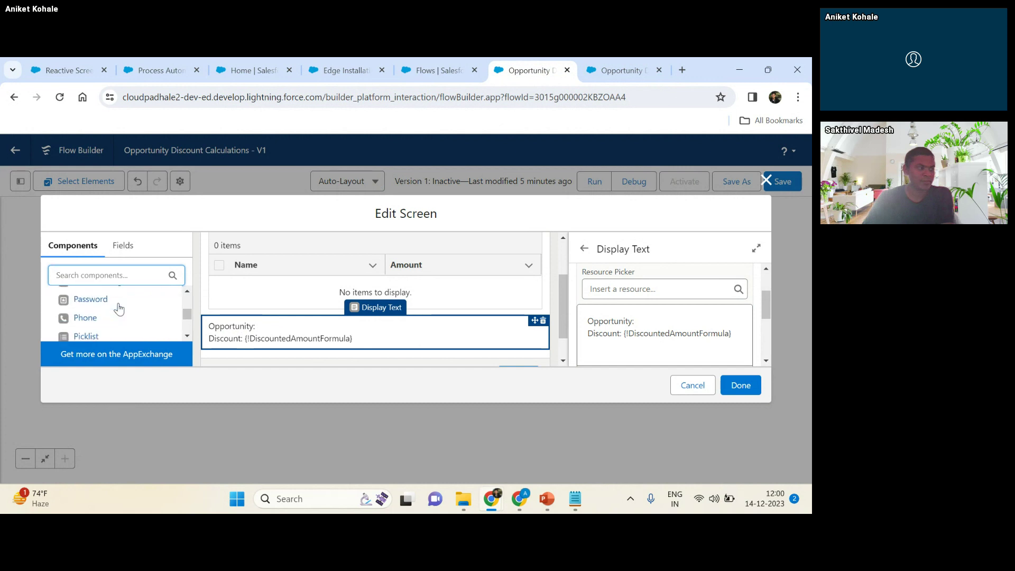
{"action": "scroll", "coordinate": [118, 302], "scroll_direction": "down", "scroll_amount": 5}
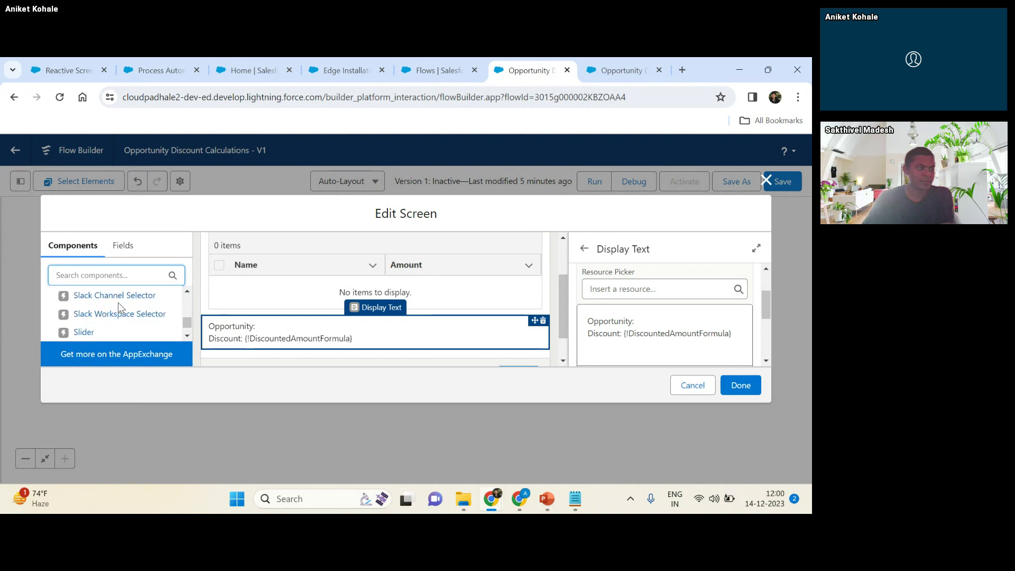
{"action": "scroll", "coordinate": [121, 307], "scroll_direction": "up", "scroll_amount": 2}
{"action": "scroll", "coordinate": [121, 308], "scroll_direction": "down", "scroll_amount": 2}
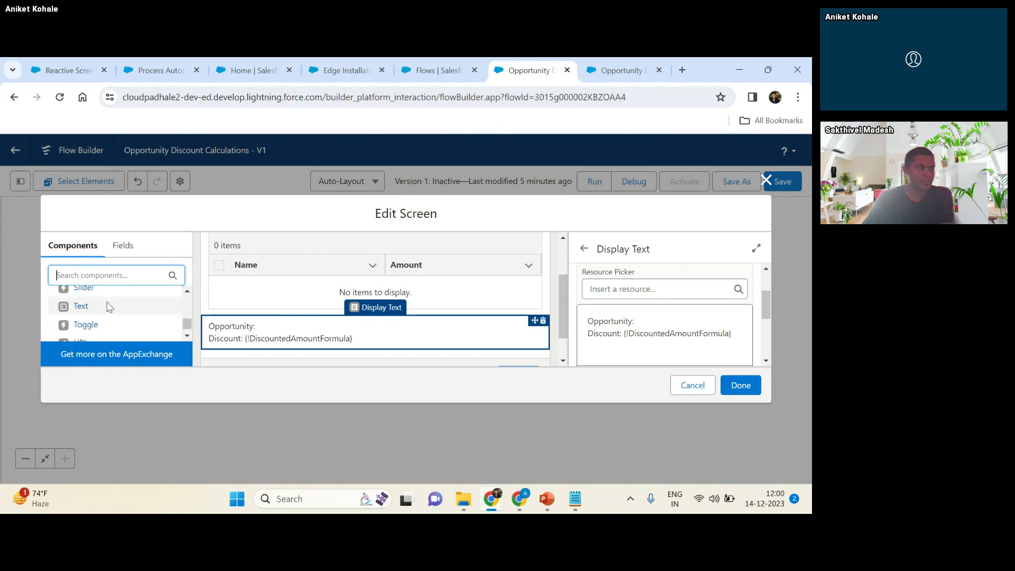
{"action": "left_click_drag", "start_coordinate": [83, 292], "coordinate": [228, 315]}
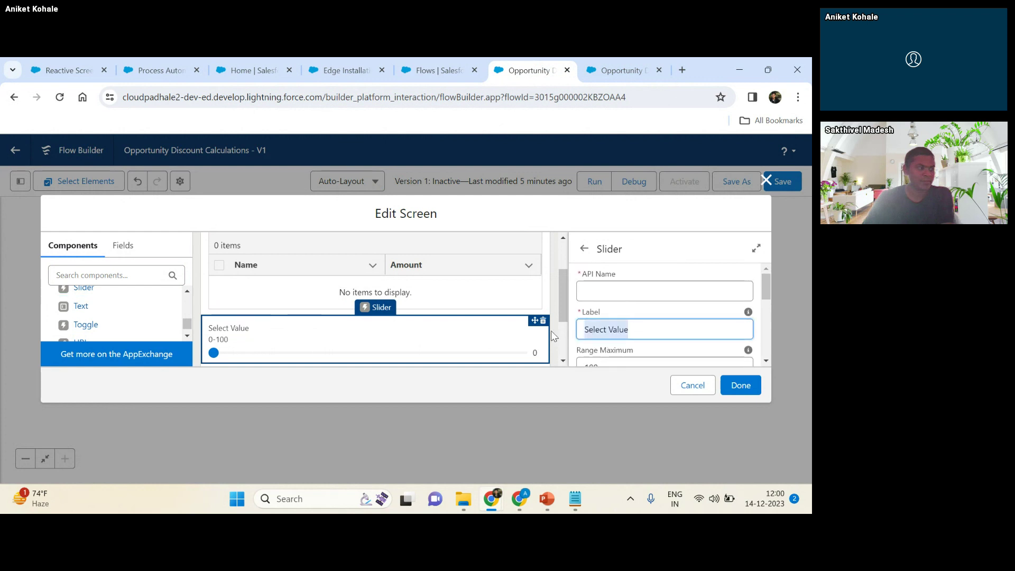
- Label the slider "Discount %" and give it the API name DiscountPercentage
{"action": "type", "text": "Discoun"}
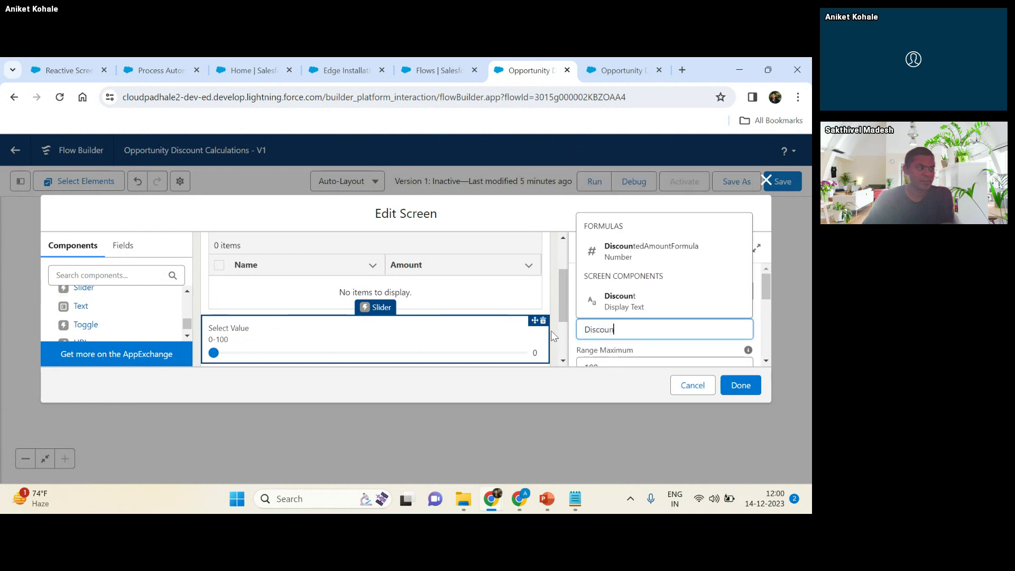
{"action": "type", "text": "t"}
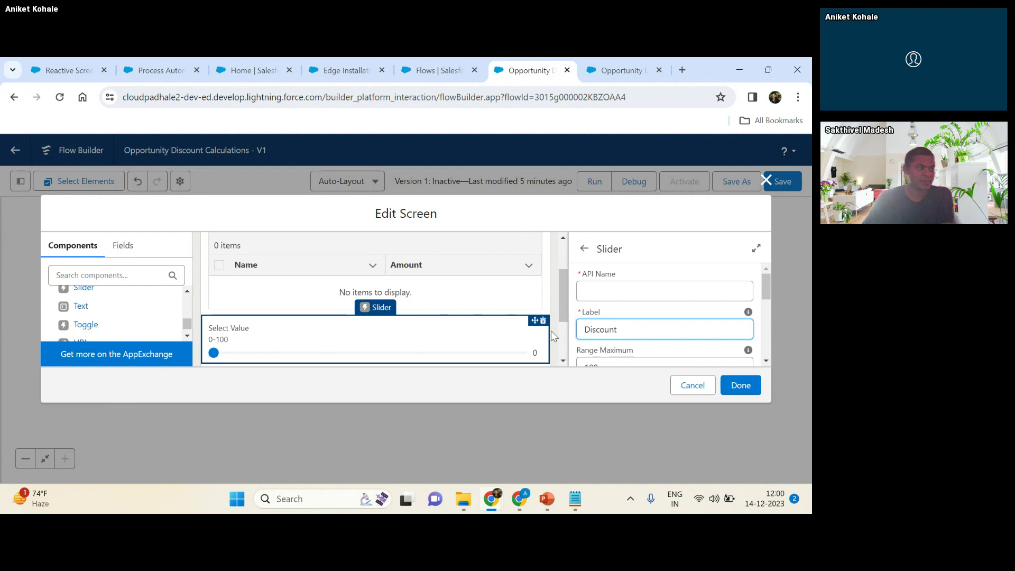
{"action": "type", "text": " %"}
{"action": "left_click", "coordinate": [614, 290]}
{"action": "type", "text": "Di"}
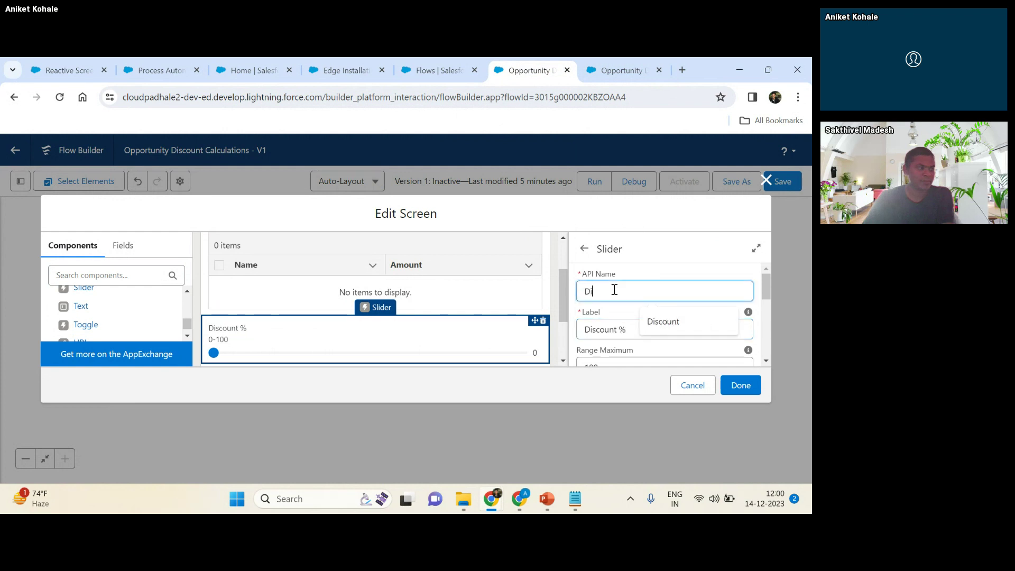
{"action": "type", "text": "scountPercentage"}
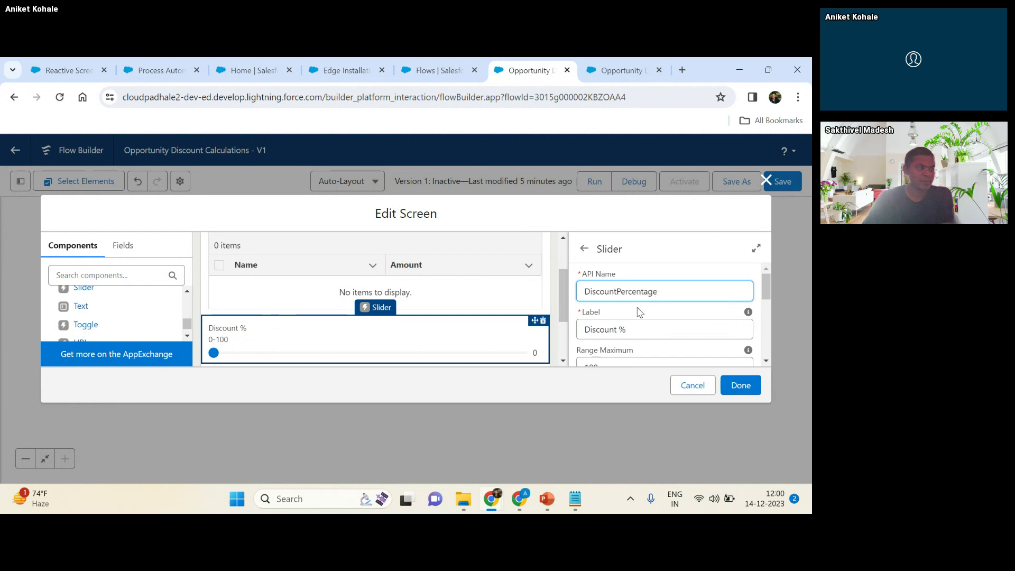
{"action": "left_click", "coordinate": [640, 312]}
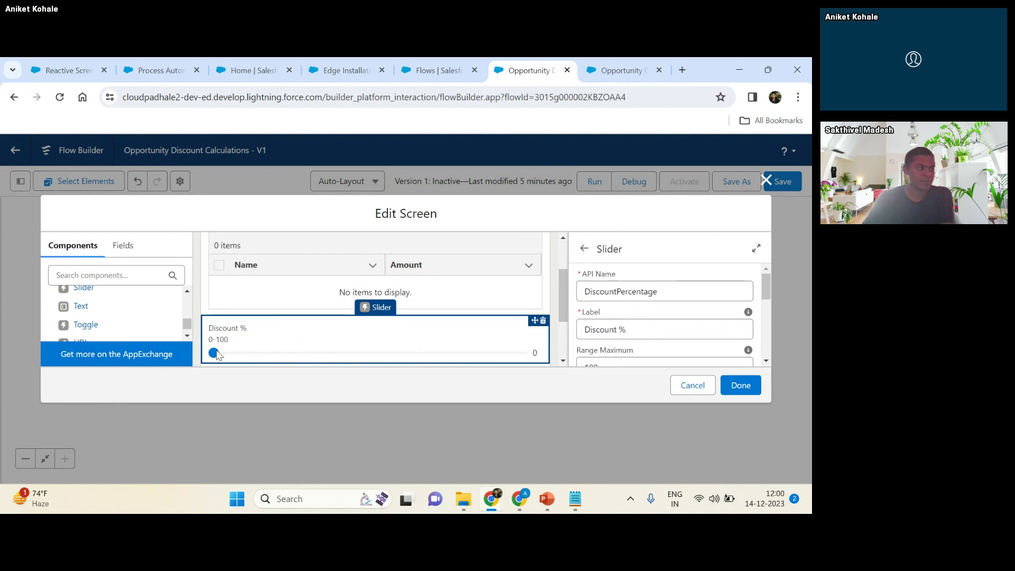
- Set the slider's range maximum to 50 and review its remaining range and step settings
{"action": "scroll", "coordinate": [660, 317], "scroll_direction": "down", "scroll_amount": 2}
{"action": "double_click", "coordinate": [626, 304]}
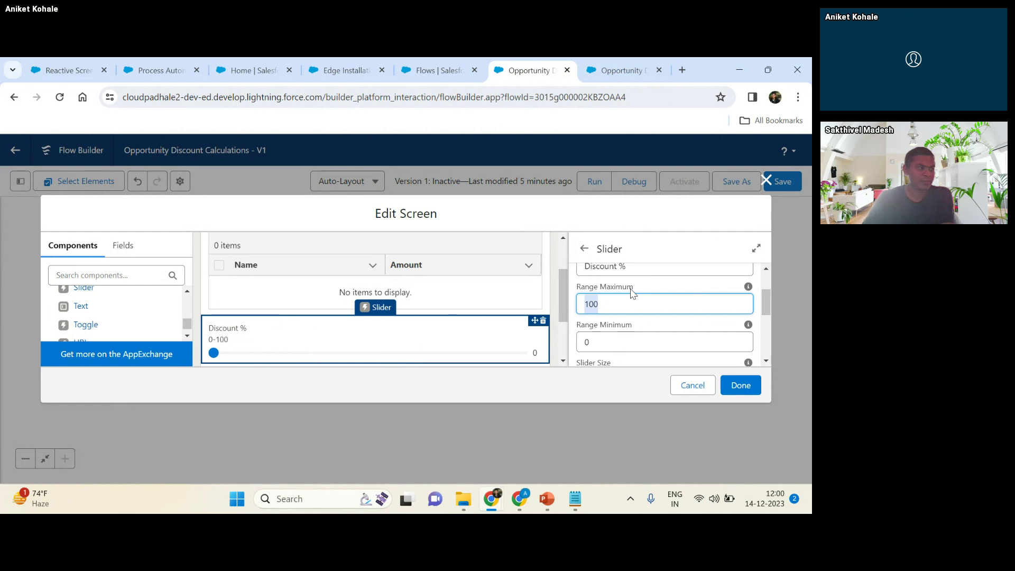
{"action": "type", "text": "50"}
{"action": "left_click", "coordinate": [641, 288]}
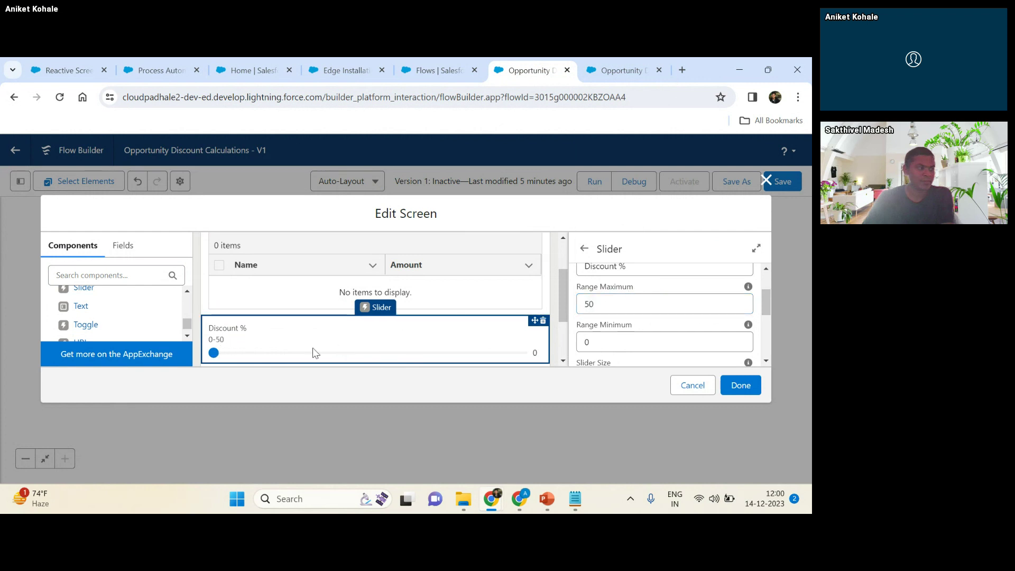
{"action": "scroll", "coordinate": [664, 302], "scroll_direction": "down", "scroll_amount": 1}
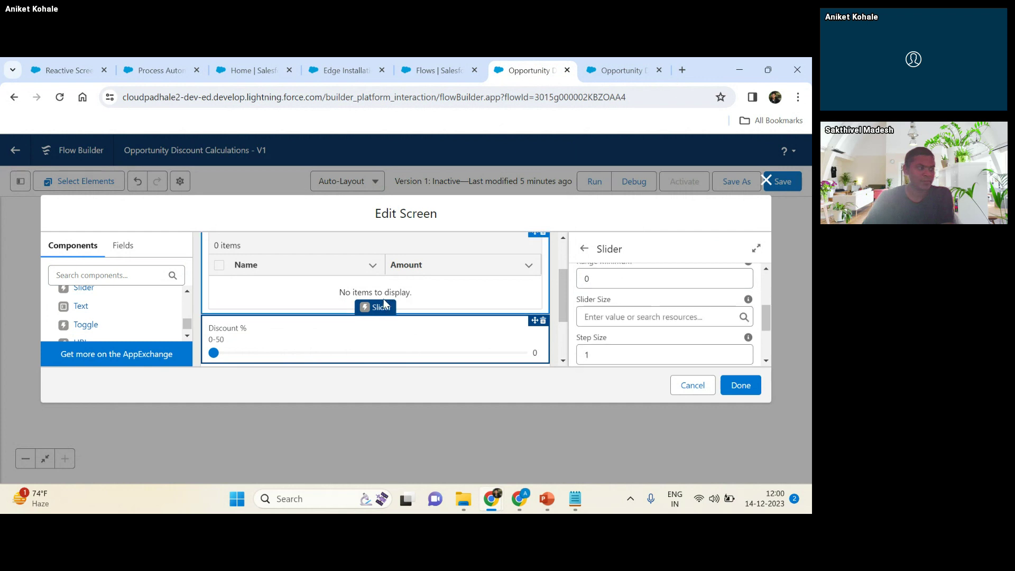
{"action": "scroll", "coordinate": [389, 249], "scroll_direction": "down", "scroll_amount": 1}
{"action": "scroll", "coordinate": [268, 290], "scroll_direction": "up", "scroll_amount": 1}
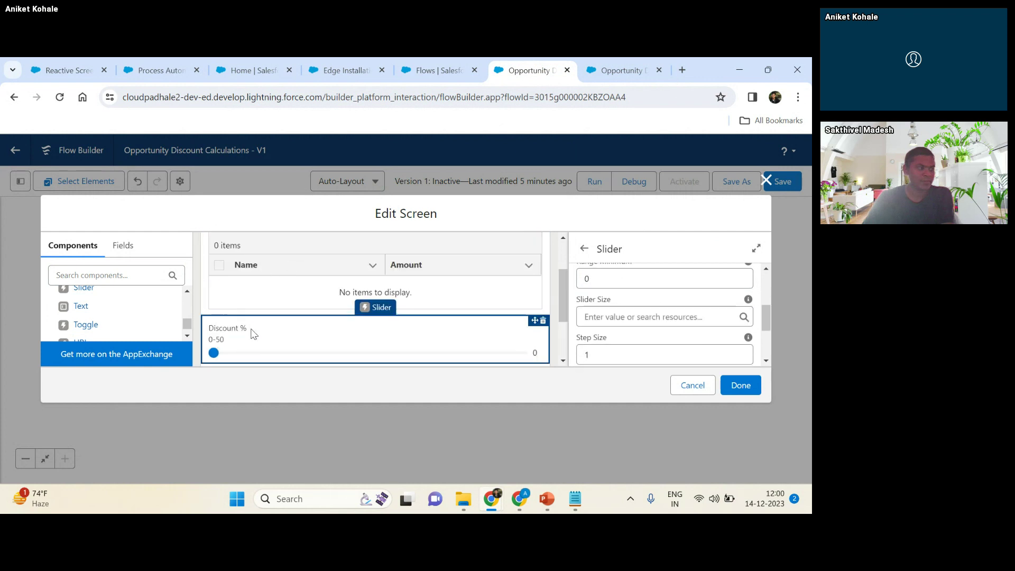
- Review the text content of the Display Text component below the slider and commit the screen changes
{"action": "scroll", "coordinate": [282, 322], "scroll_direction": "down", "scroll_amount": 1}
{"action": "left_click", "coordinate": [281, 326]}
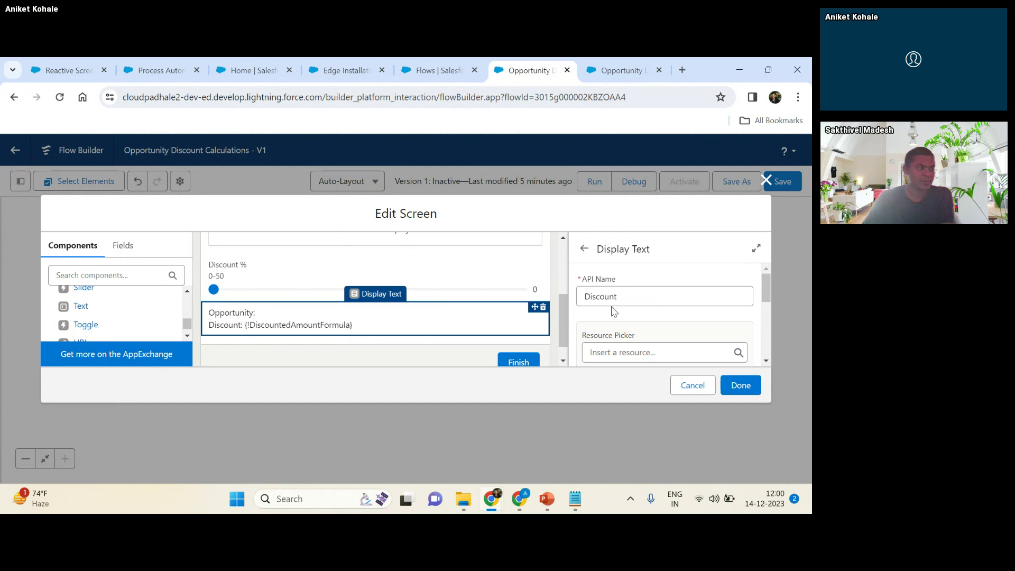
{"action": "scroll", "coordinate": [637, 337], "scroll_direction": "down", "scroll_amount": 3}
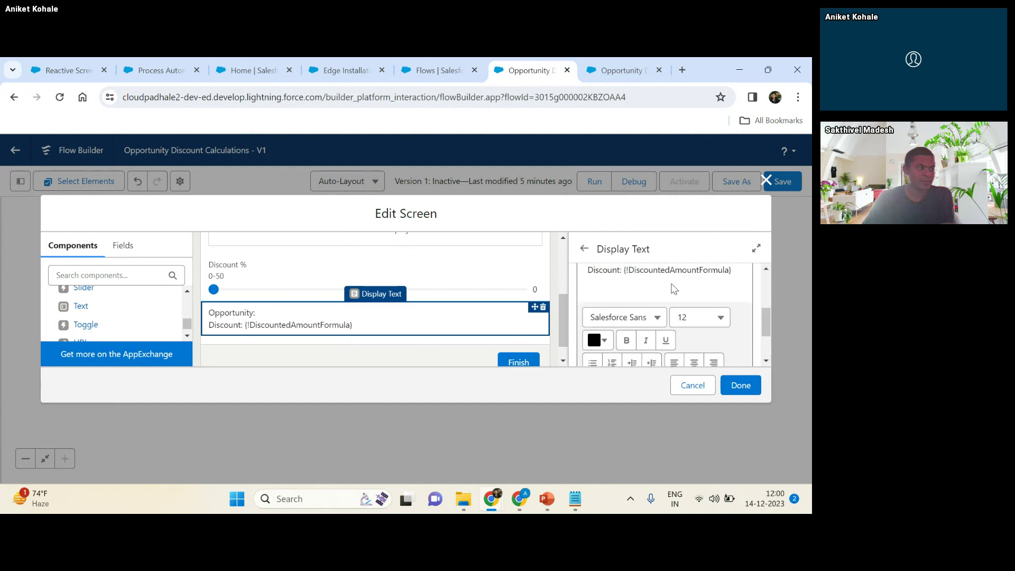
{"action": "left_click", "coordinate": [739, 388]}
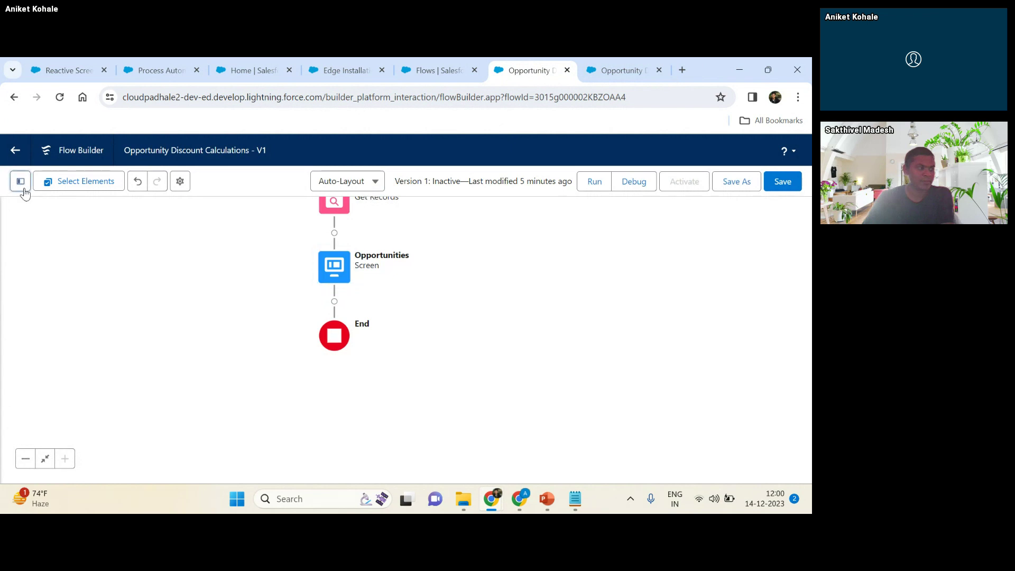
- Edit DiscountedAmountFormula so the bracketed Amount is multiplied by ({!DiscountPercentage.value}/100)
{"action": "left_click", "coordinate": [23, 186]}
{"action": "left_click", "coordinate": [104, 352]}
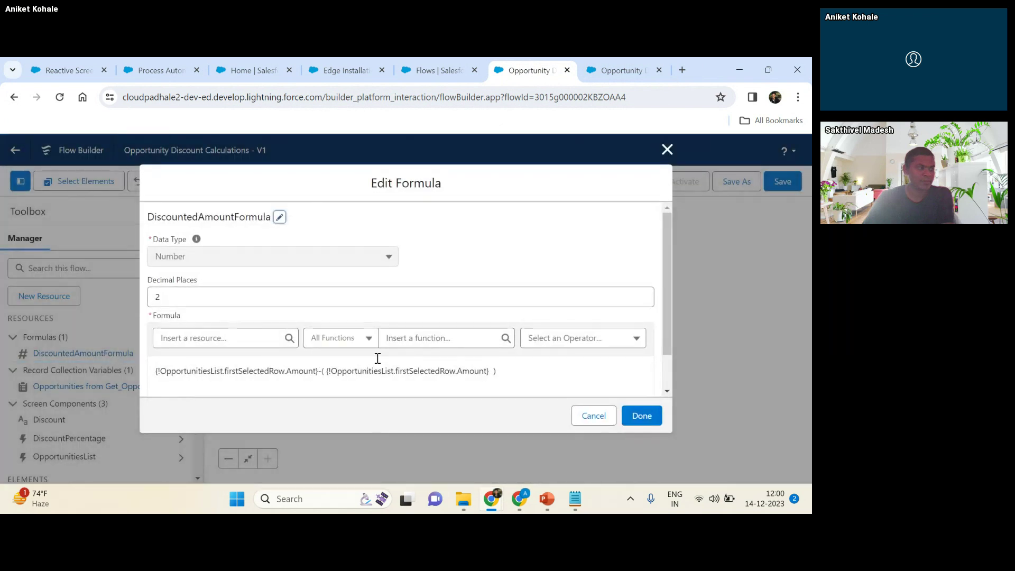
{"action": "left_click", "coordinate": [494, 370]}
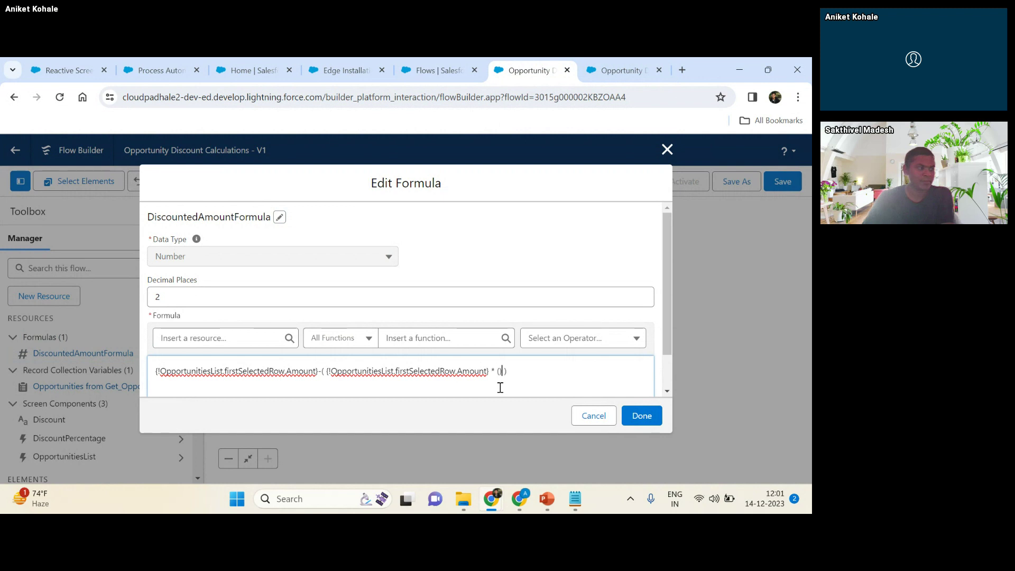
{"action": "key", "text": "Left"}
{"action": "left_click", "coordinate": [232, 348]}
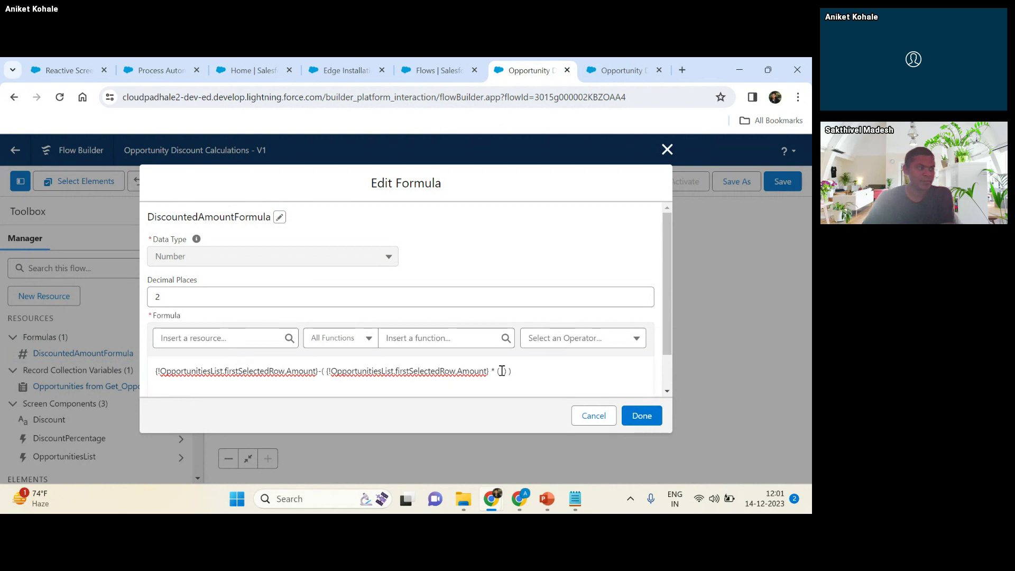
{"action": "left_click", "coordinate": [227, 336]}
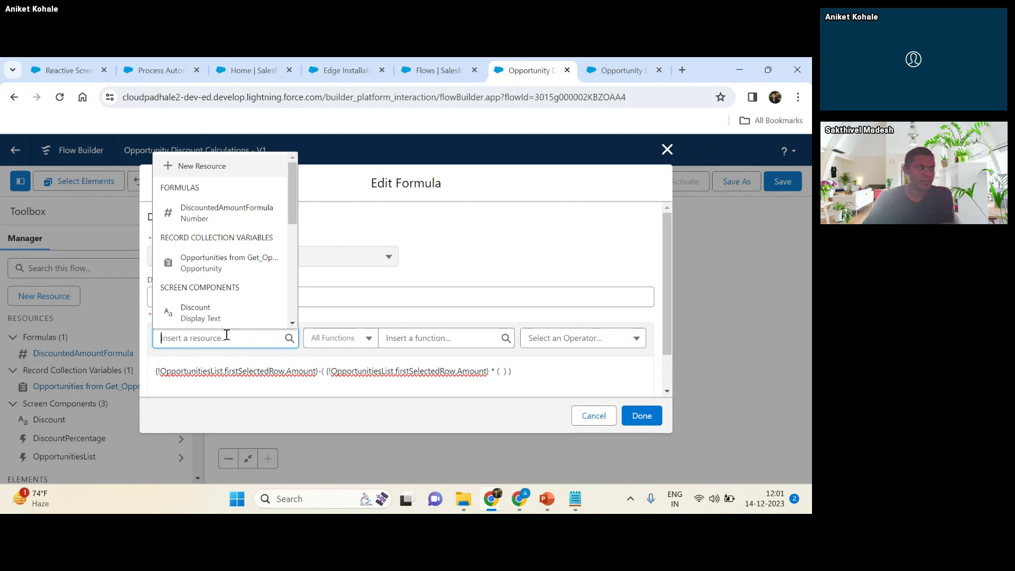
{"action": "type", "text": "di"}
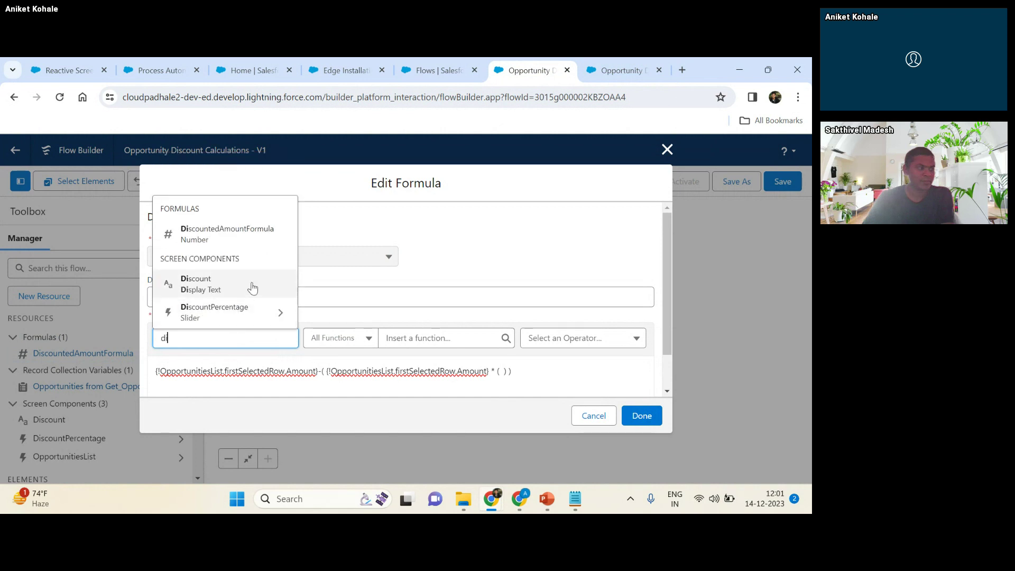
{"action": "left_click", "coordinate": [233, 314]}
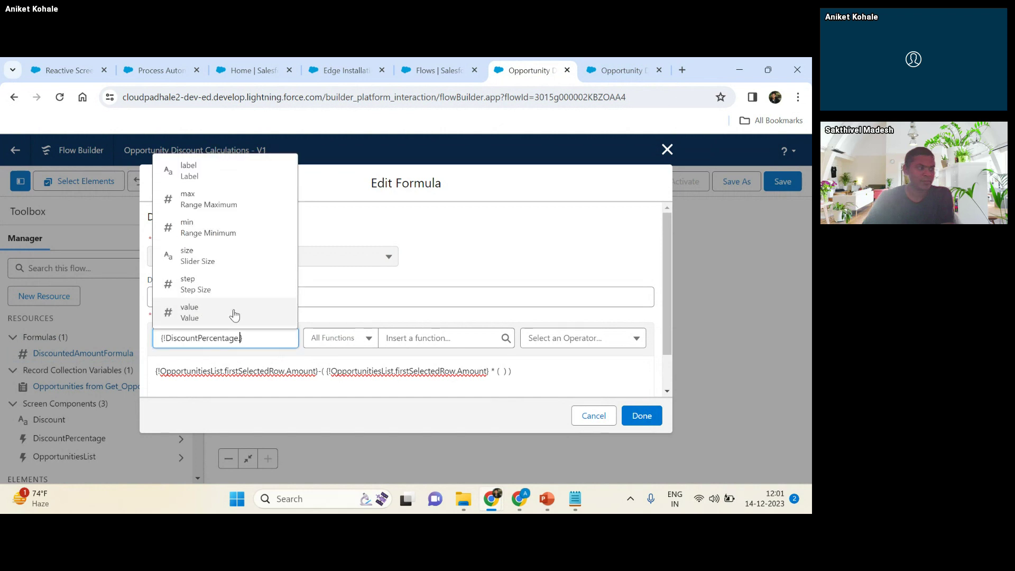
{"action": "left_click", "coordinate": [234, 314]}
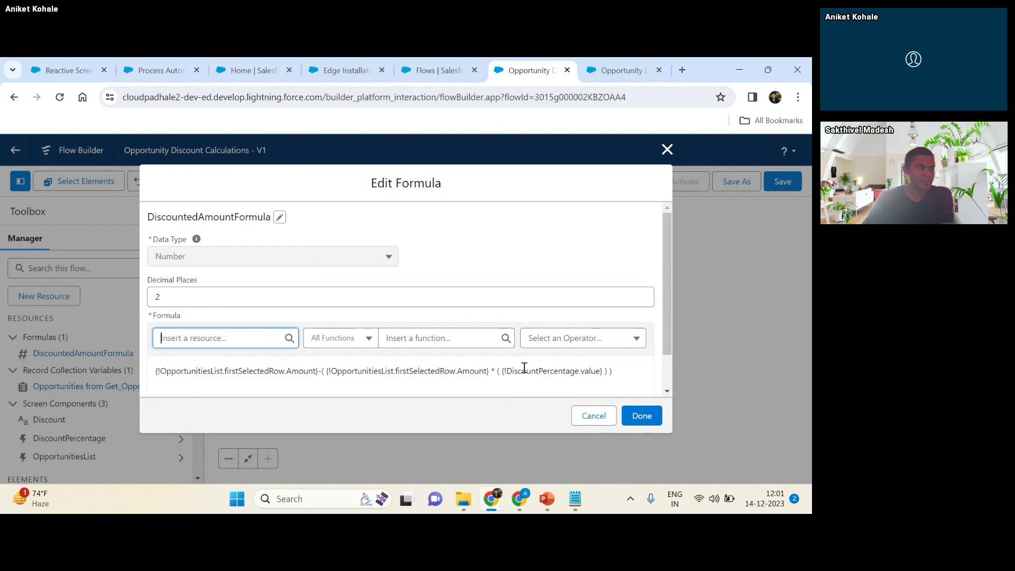
{"action": "left_click", "coordinate": [603, 373]}
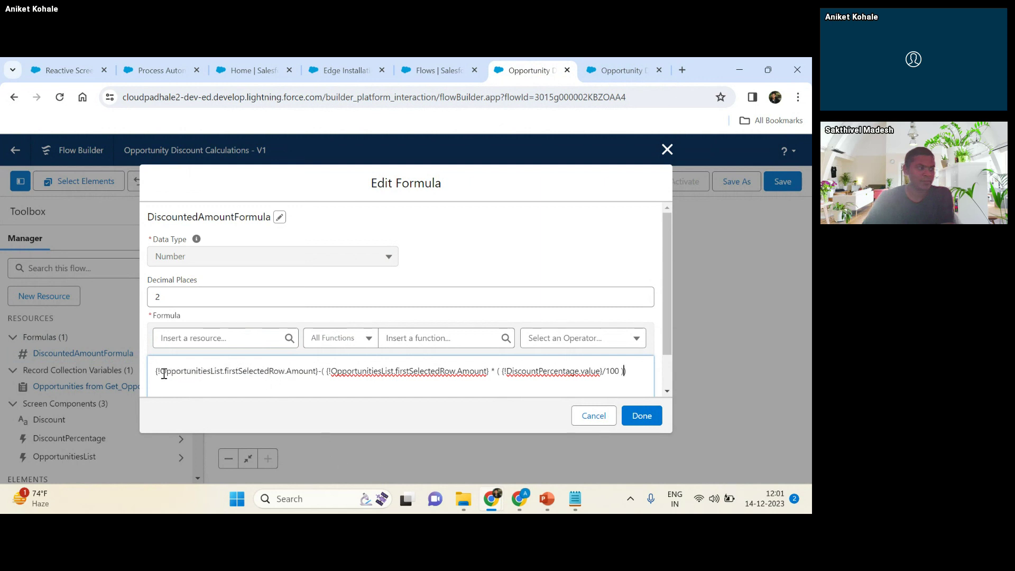
- Review the terms of the discount formula, check its syntax, and save the formula resource
{"action": "left_click_drag", "start_coordinate": [164, 374], "coordinate": [312, 373]}
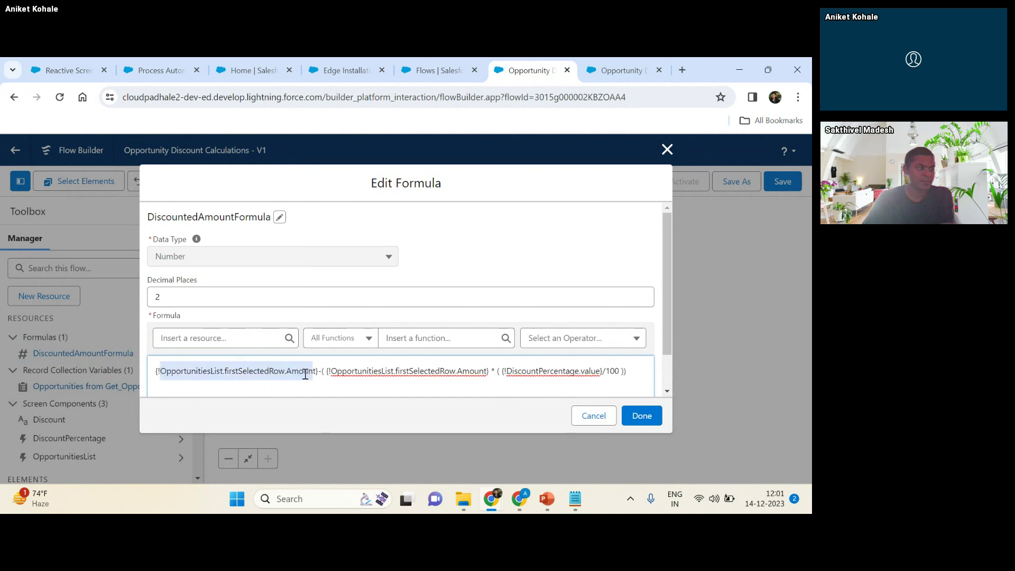
{"action": "left_click", "coordinate": [341, 374]}
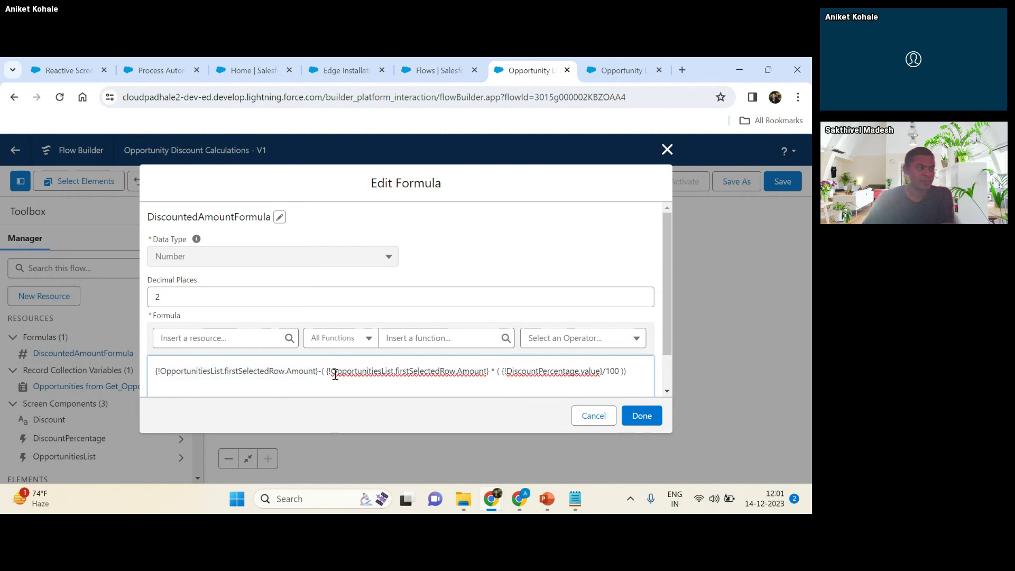
{"action": "left_click_drag", "start_coordinate": [335, 374], "coordinate": [615, 369]}
{"action": "left_click", "coordinate": [538, 376]}
{"action": "scroll", "coordinate": [320, 382], "scroll_direction": "down", "scroll_amount": 1}
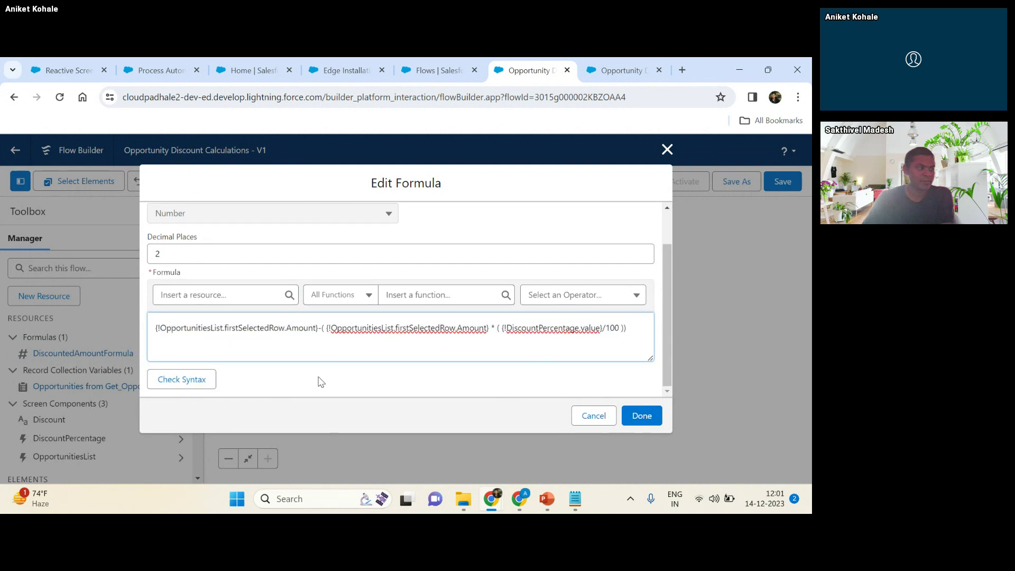
{"action": "left_click", "coordinate": [203, 385]}
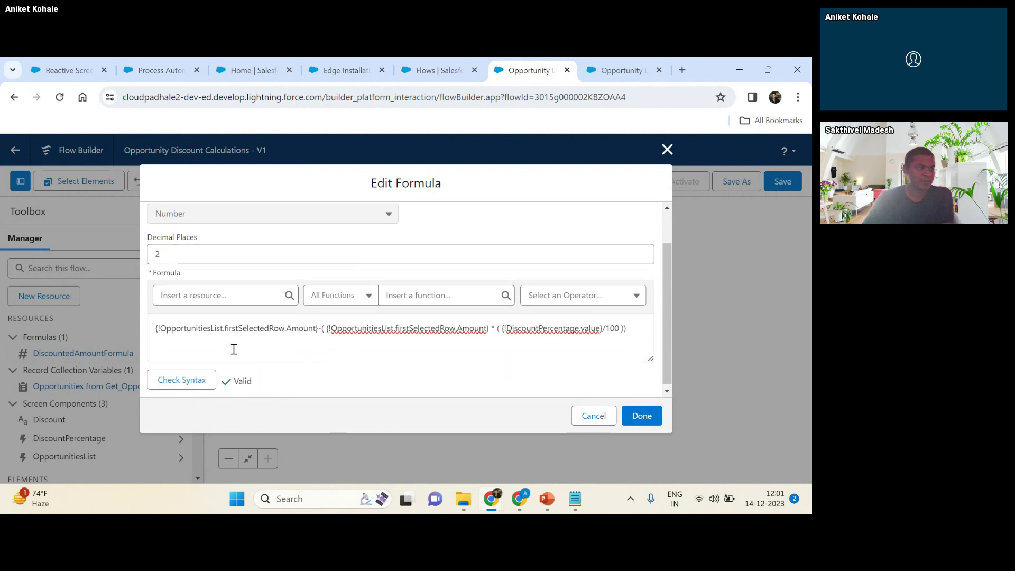
{"action": "left_click_drag", "start_coordinate": [184, 333], "coordinate": [619, 333]}
{"action": "scroll", "coordinate": [388, 296], "scroll_direction": "up", "scroll_amount": 1}
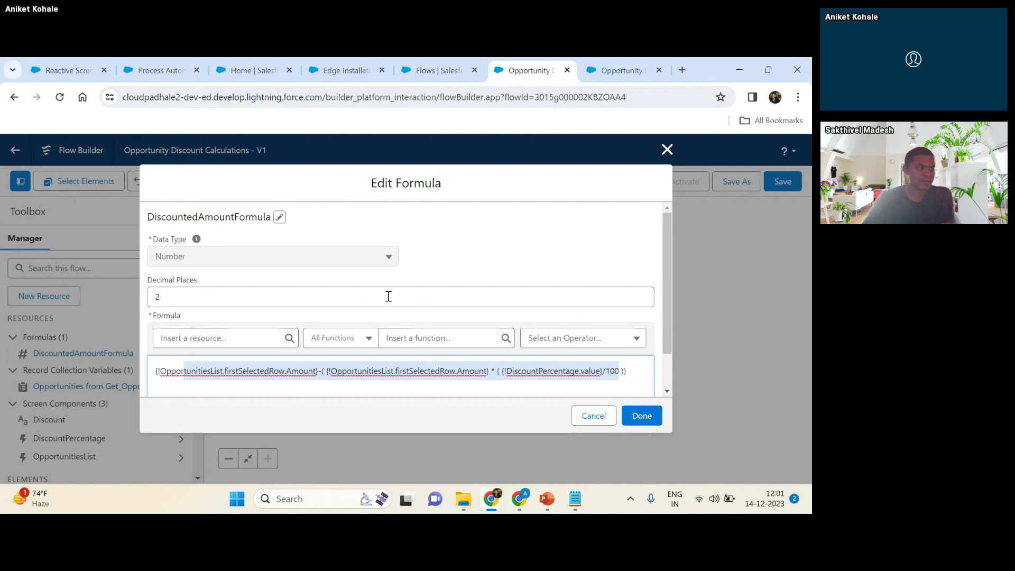
{"action": "left_click", "coordinate": [642, 415]}
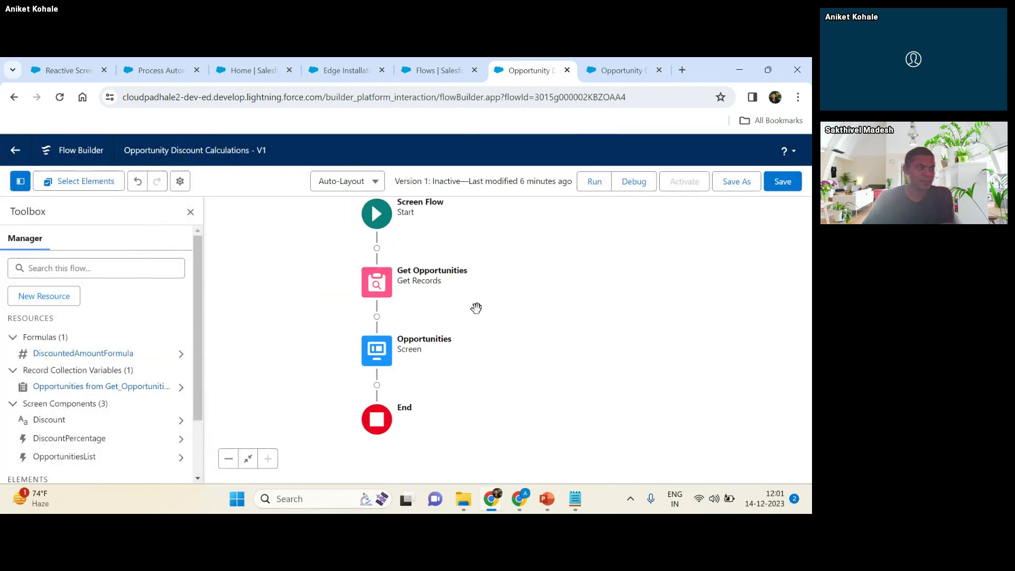
- Save the flow and run it in debug mode, trying the Discount % slider at about 7
{"action": "left_click", "coordinate": [783, 186]}
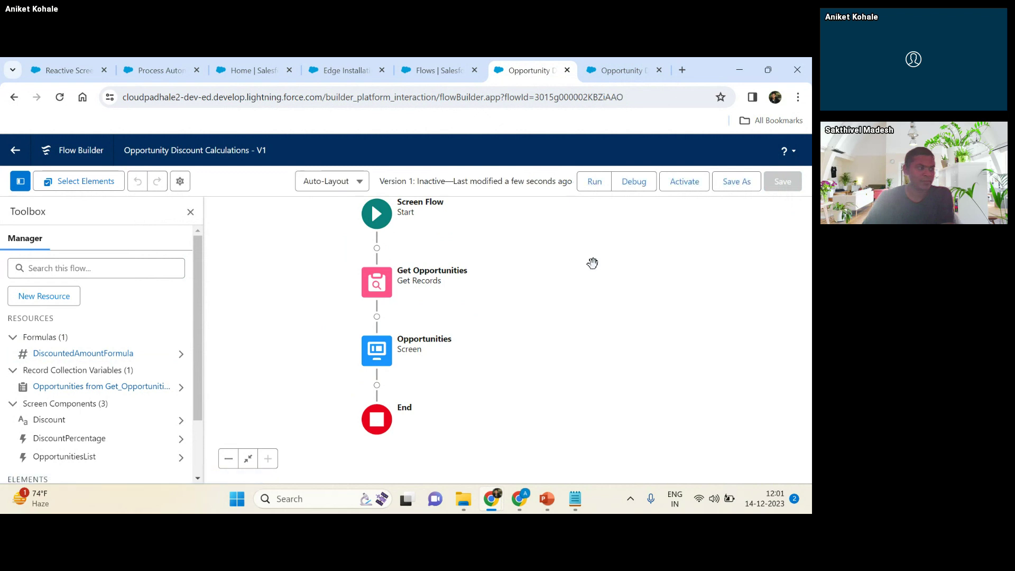
{"action": "left_click", "coordinate": [634, 183]}
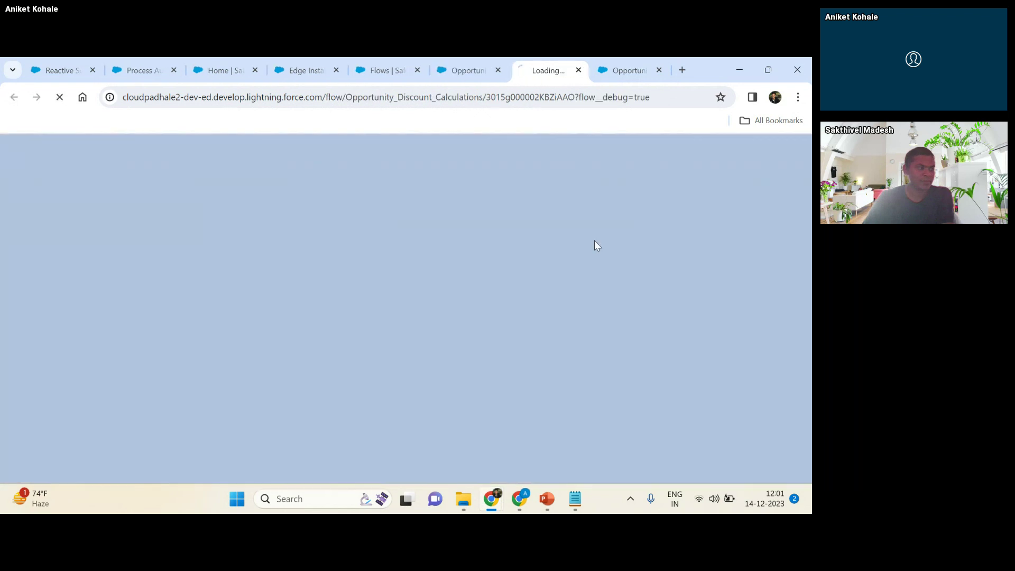
{"action": "left_click", "coordinate": [659, 69]}
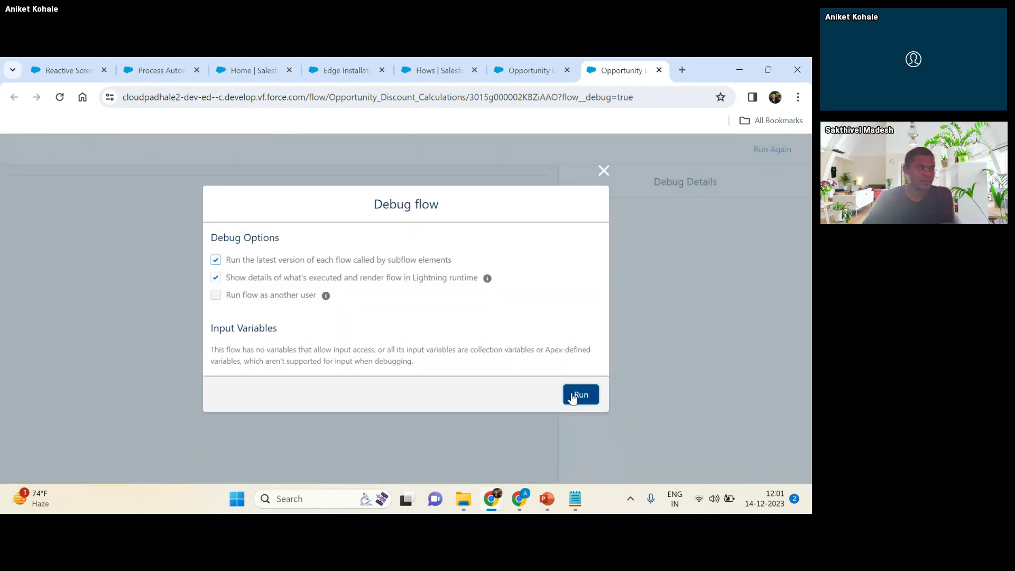
{"action": "left_click", "coordinate": [580, 394]}
{"action": "scroll", "coordinate": [151, 211], "scroll_direction": "down", "scroll_amount": 3}
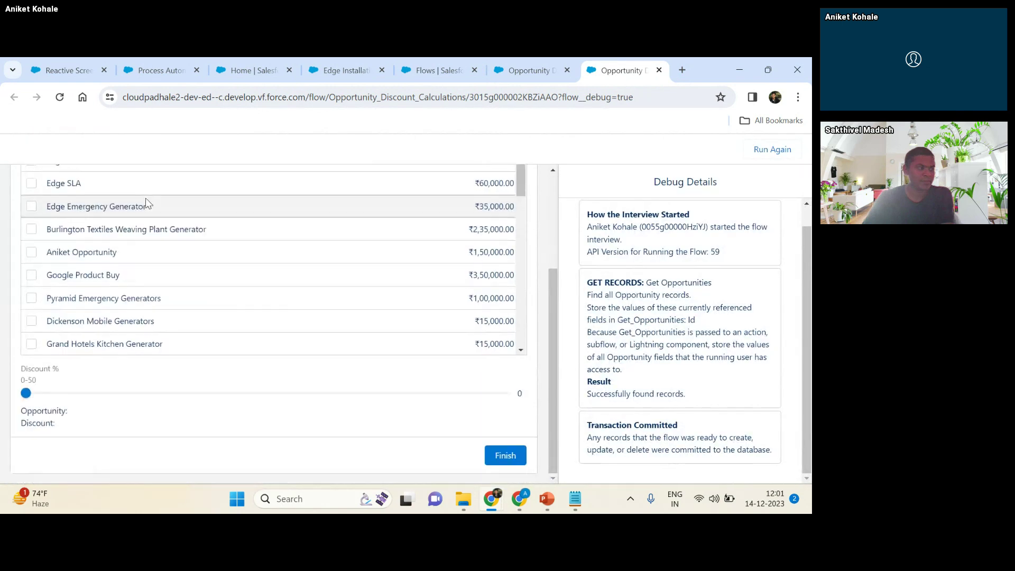
{"action": "left_click_drag", "start_coordinate": [26, 394], "coordinate": [104, 431]}
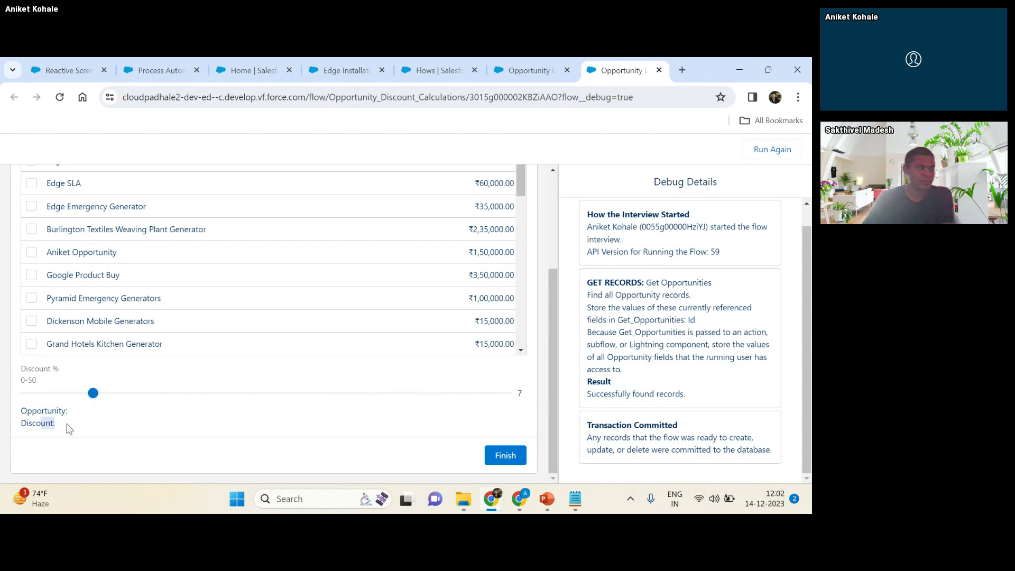
- Insert {!OpportunitiesList.firstSelectedRow.Name} after "Opportunity:" in the Opportunities screen's Display Text and commit the screen
{"action": "left_click", "coordinate": [530, 63]}
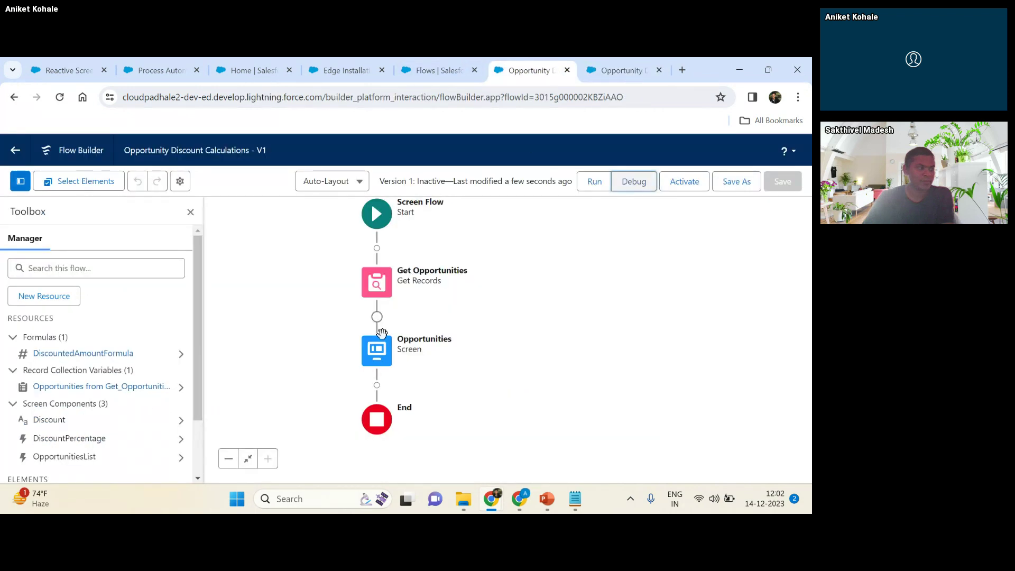
{"action": "double_click", "coordinate": [379, 354]}
{"action": "scroll", "coordinate": [426, 253], "scroll_direction": "down", "scroll_amount": 5}
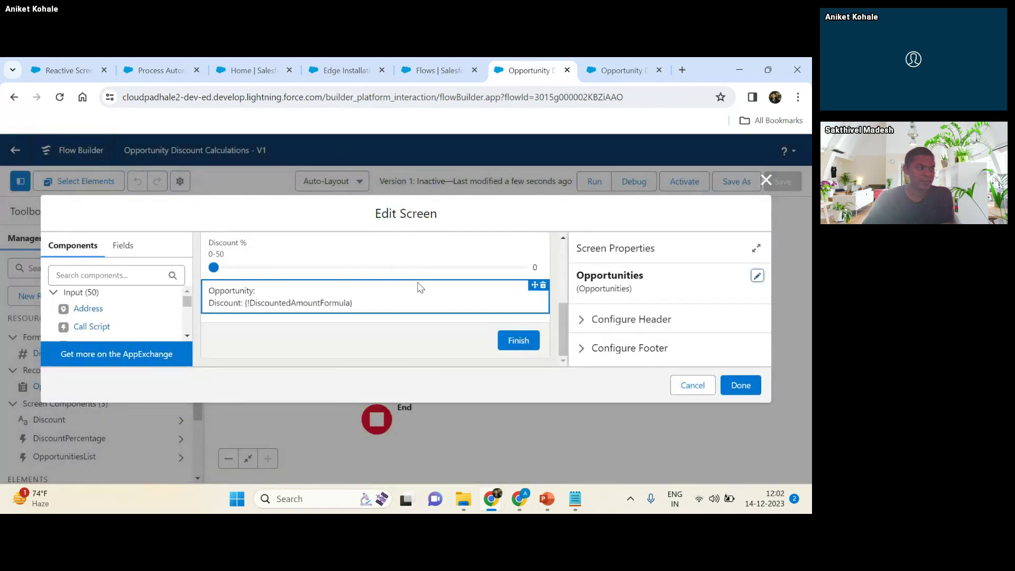
{"action": "left_click", "coordinate": [526, 310]}
{"action": "scroll", "coordinate": [669, 317], "scroll_direction": "down", "scroll_amount": 2}
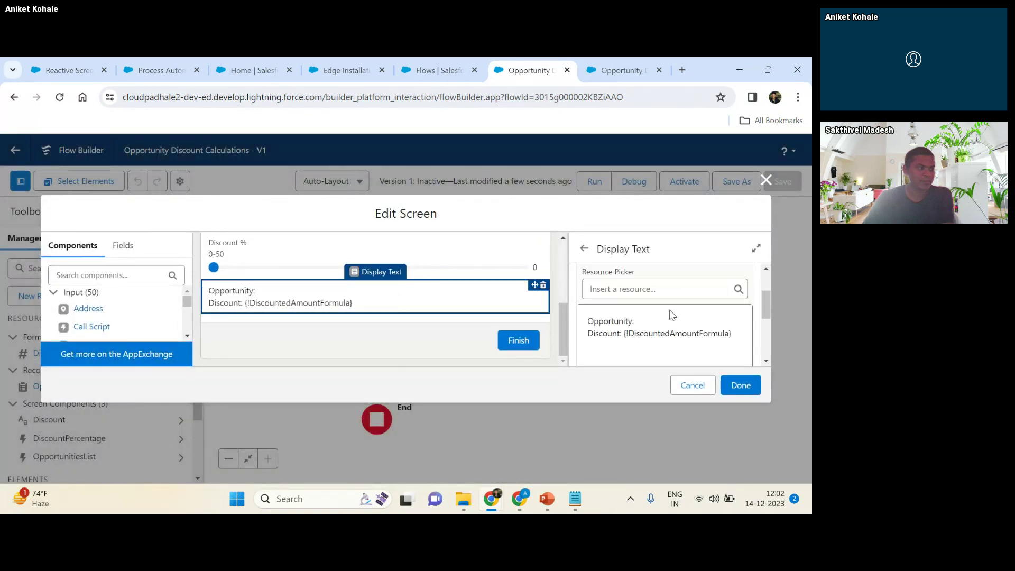
{"action": "left_click", "coordinate": [653, 324]}
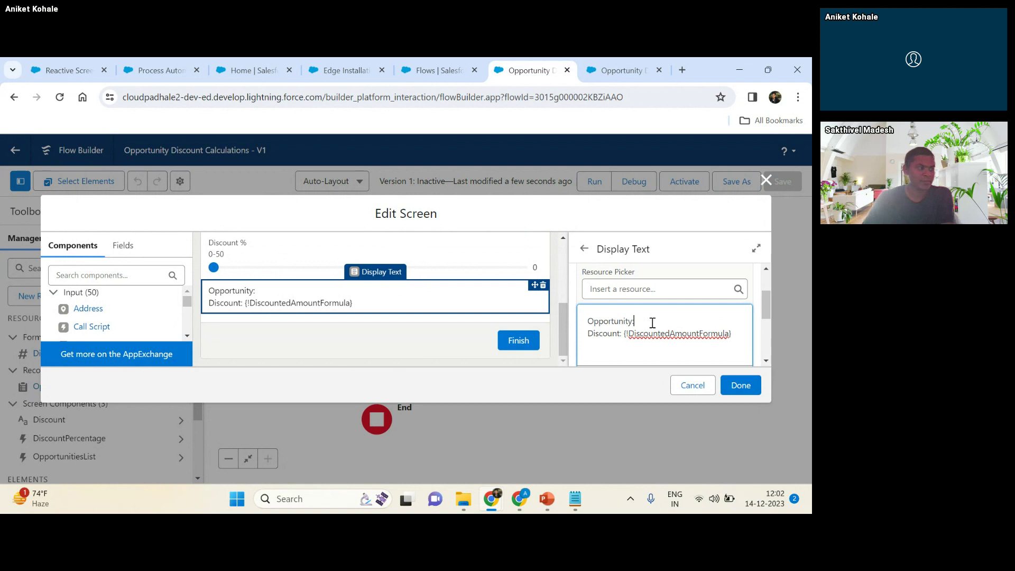
{"action": "left_click", "coordinate": [650, 288]}
{"action": "scroll", "coordinate": [655, 344], "scroll_direction": "down", "scroll_amount": 3}
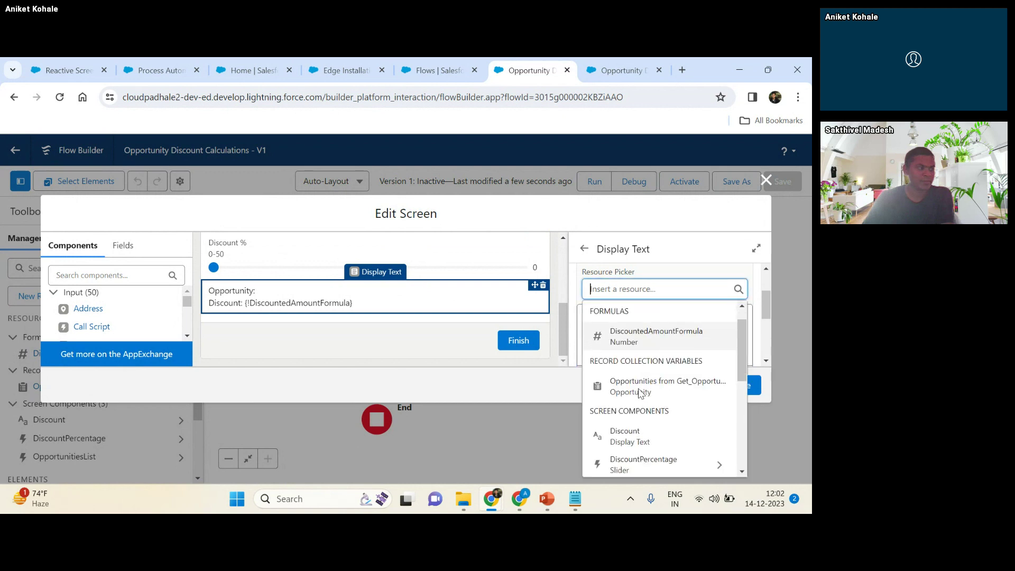
{"action": "left_click", "coordinate": [657, 402]}
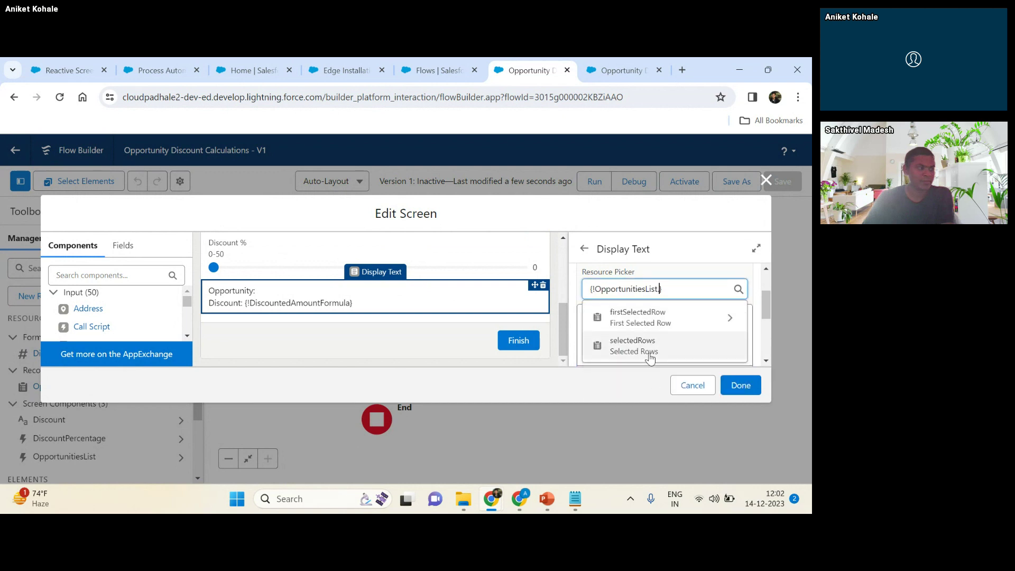
{"action": "left_click", "coordinate": [649, 317]}
{"action": "type", "text": "Name"}
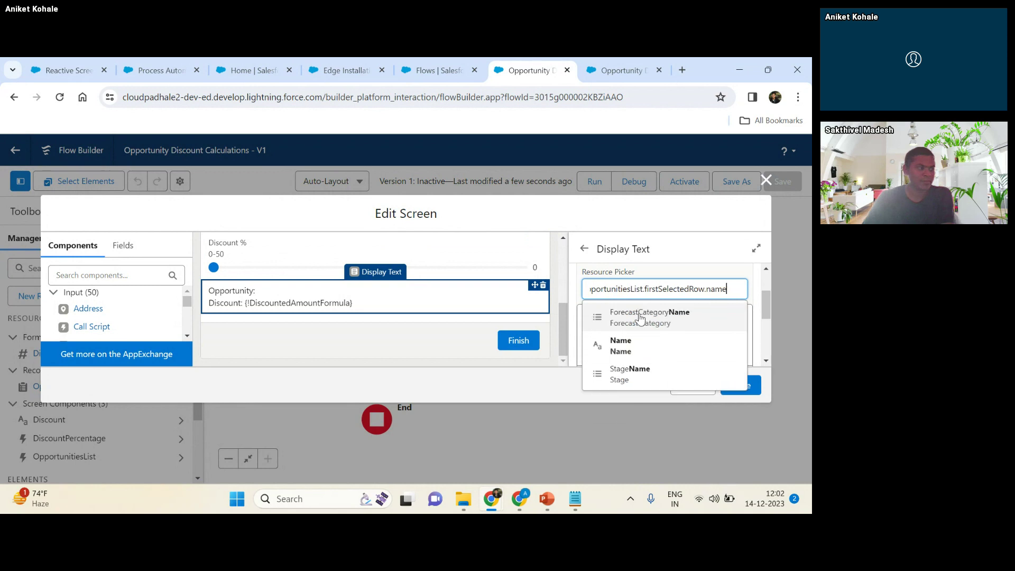
{"action": "left_click", "coordinate": [642, 343]}
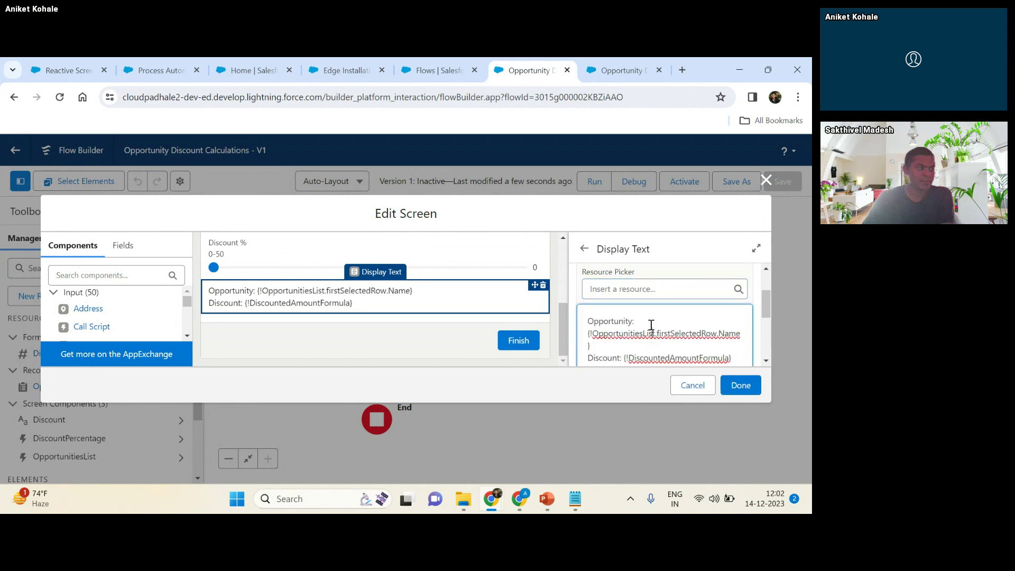
{"action": "left_click", "coordinate": [741, 385]}
- Save the flow, start a fresh debug run, and look through the opportunity list on its screen
{"action": "left_click", "coordinate": [783, 181]}
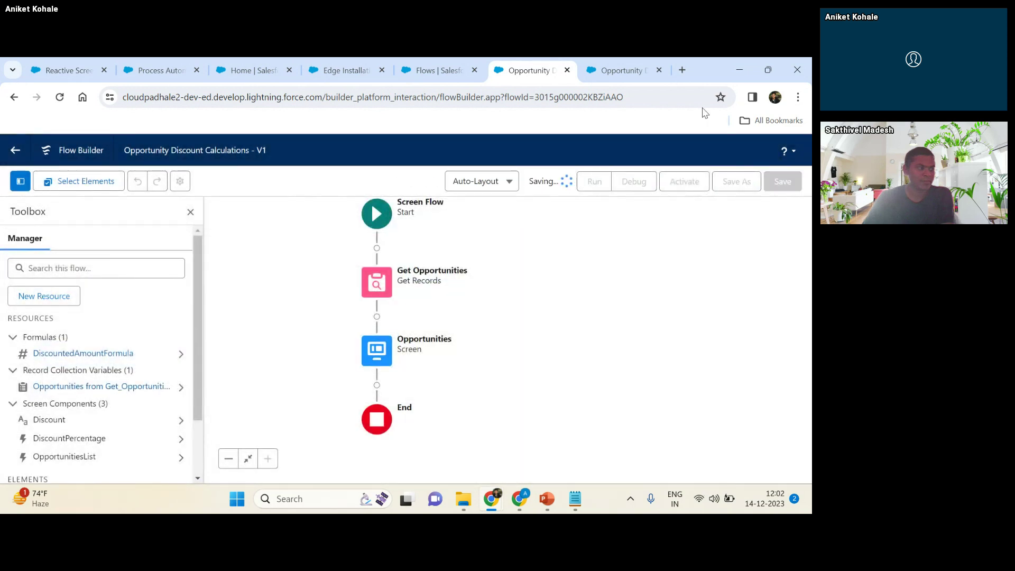
{"action": "left_click", "coordinate": [659, 71]}
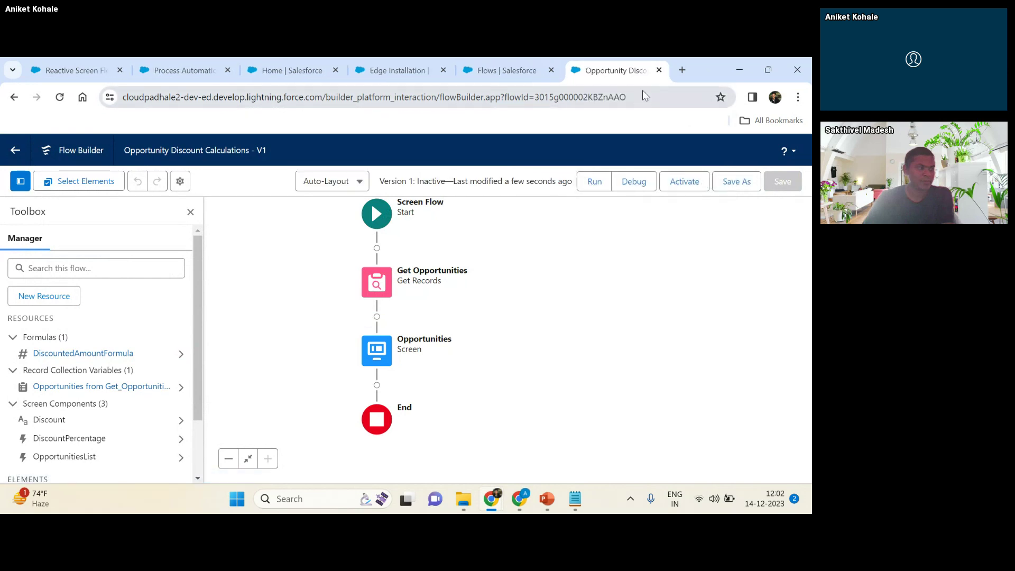
{"action": "left_click", "coordinate": [634, 189]}
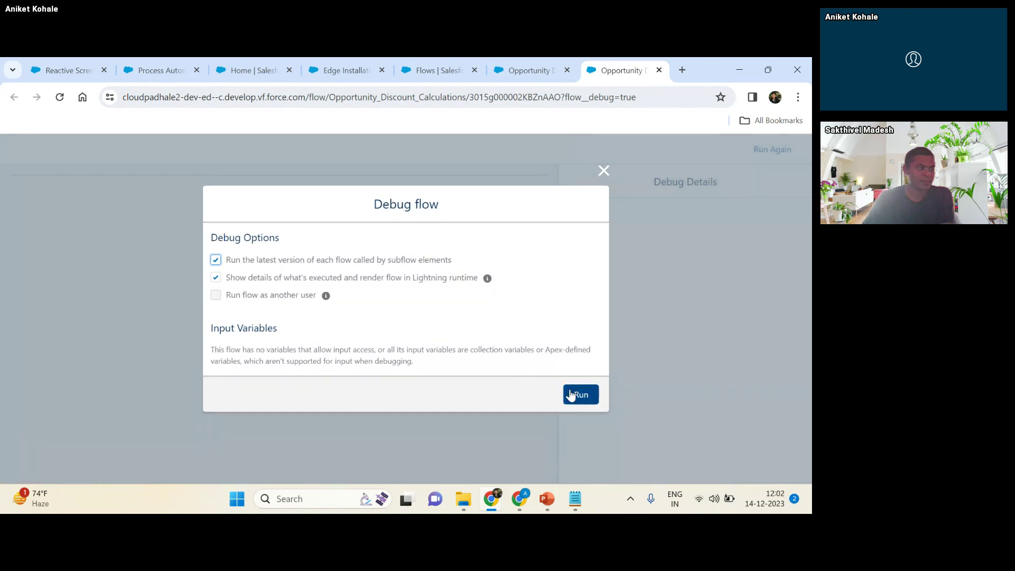
{"action": "left_click", "coordinate": [576, 393]}
{"action": "scroll", "coordinate": [204, 226], "scroll_direction": "down", "scroll_amount": 10}
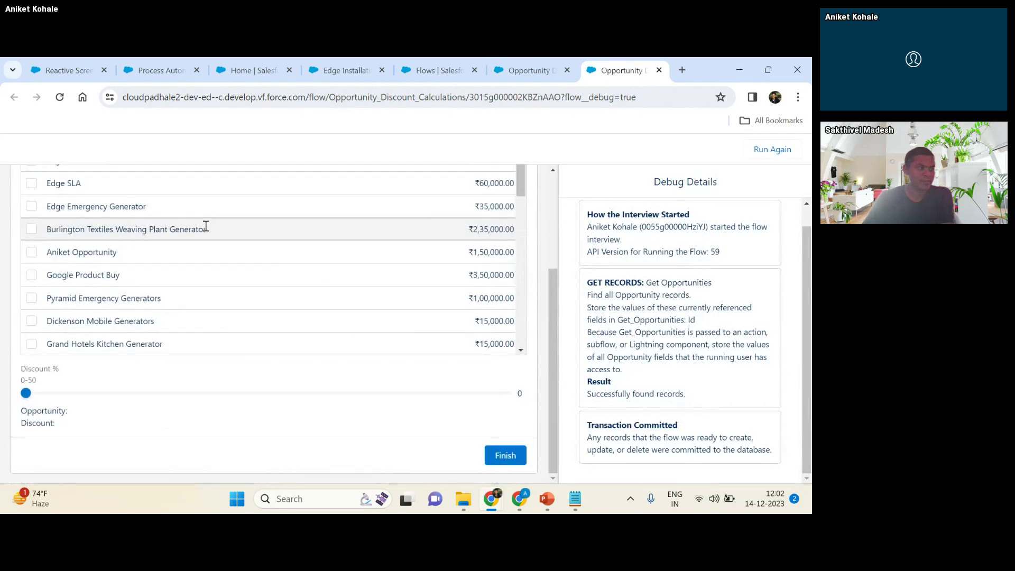
{"action": "scroll", "coordinate": [95, 399], "scroll_direction": "up", "scroll_amount": 8}
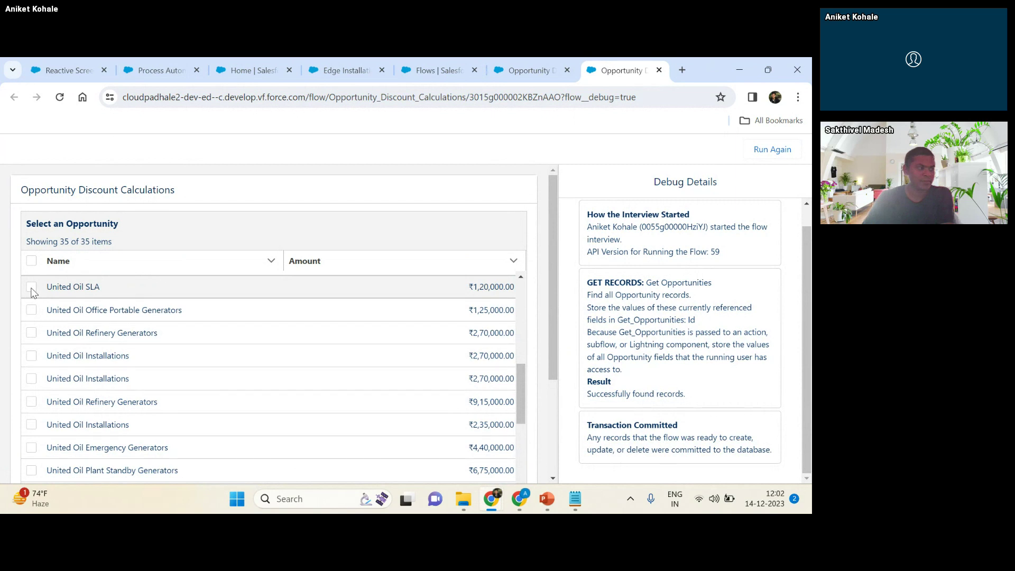
- Select the GenePoint SLA opportunity in the debug run and set the Discount % slider to 2
{"action": "scroll", "coordinate": [63, 296], "scroll_direction": "down", "scroll_amount": 10}
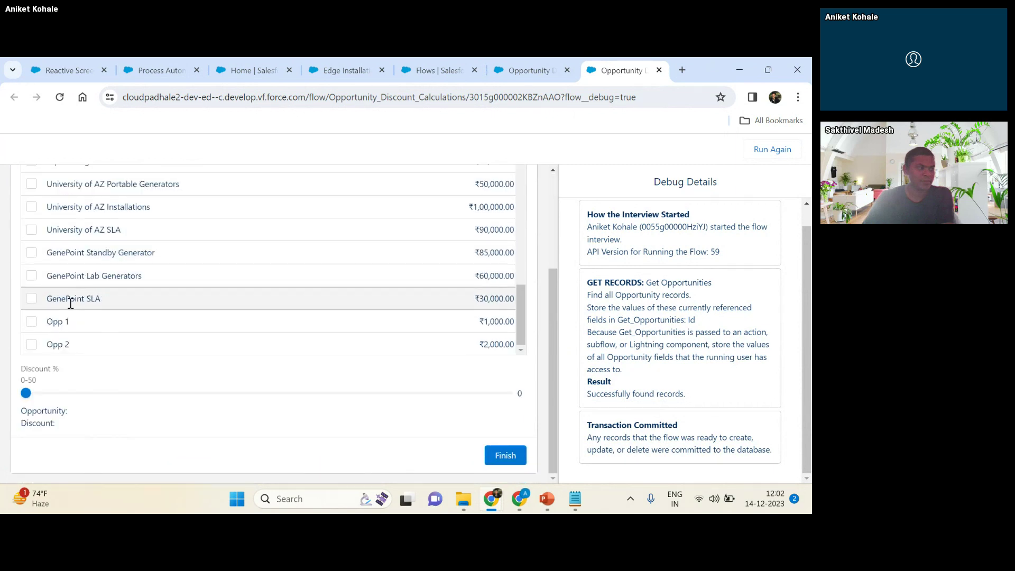
{"action": "left_click", "coordinate": [32, 299]}
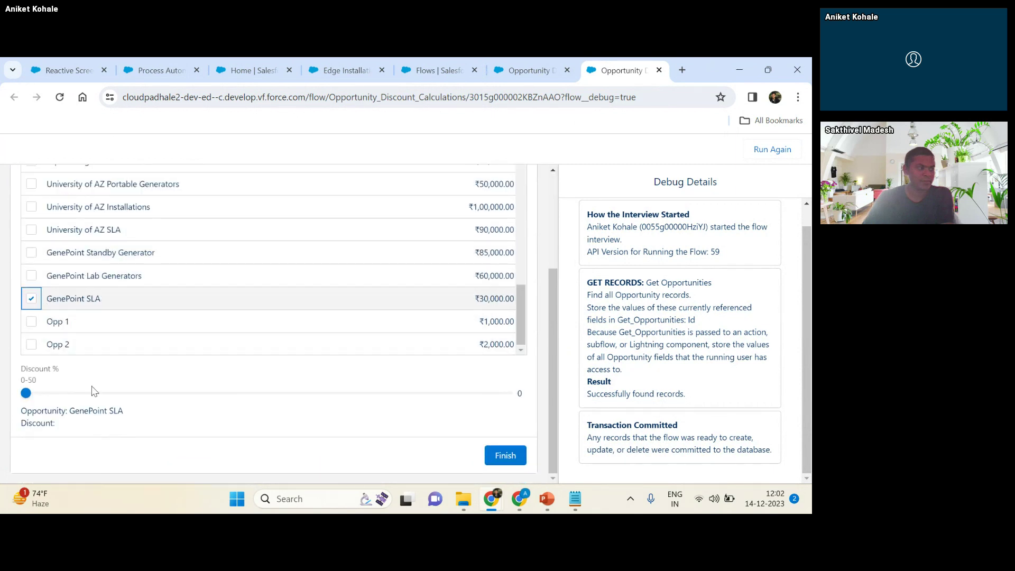
{"action": "left_click_drag", "start_coordinate": [71, 415], "coordinate": [127, 417]}
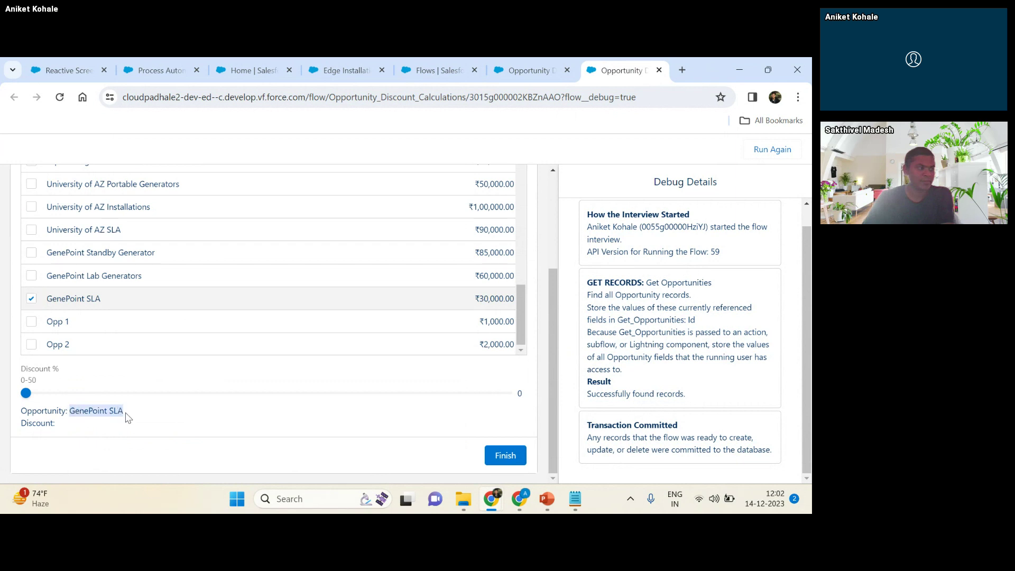
{"action": "left_click", "coordinate": [127, 416]}
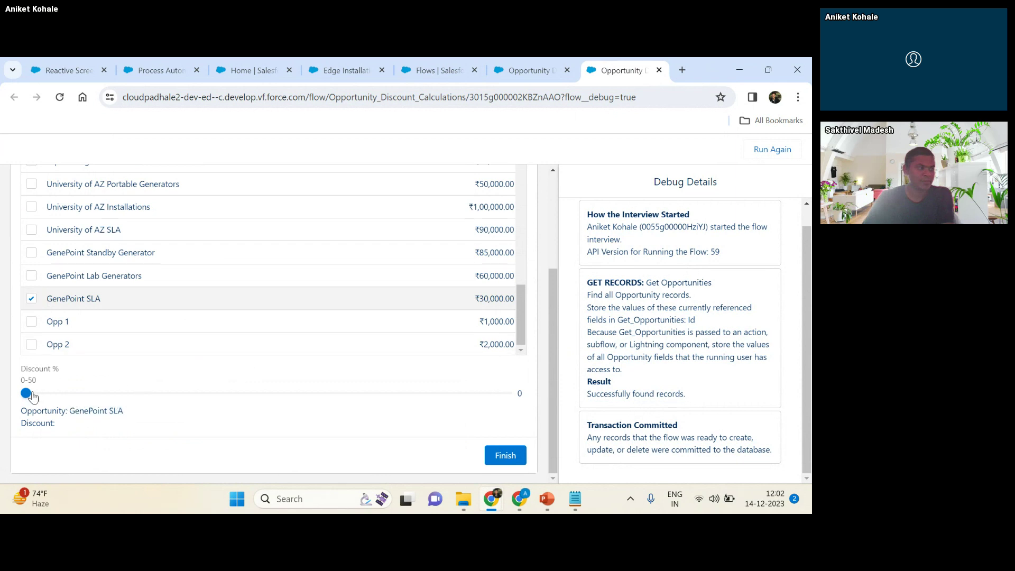
{"action": "left_click_drag", "start_coordinate": [39, 390], "coordinate": [45, 396]}
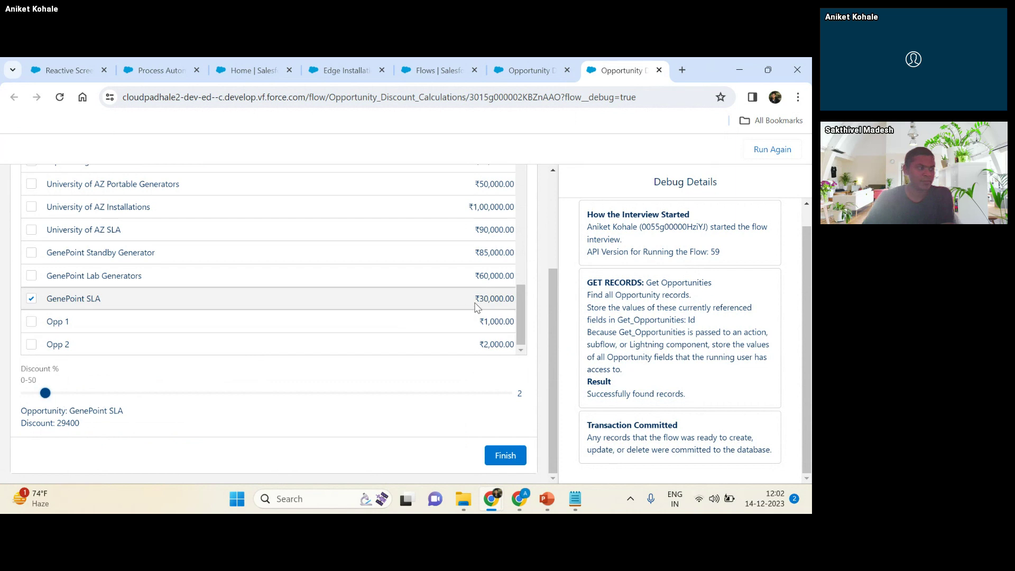
- Compare GenePoint SLA's amount with the displayed discounted value, and open DiscountedAmountFormula in the flow to examine its calculation
{"action": "left_click_drag", "start_coordinate": [477, 298], "coordinate": [498, 298]}
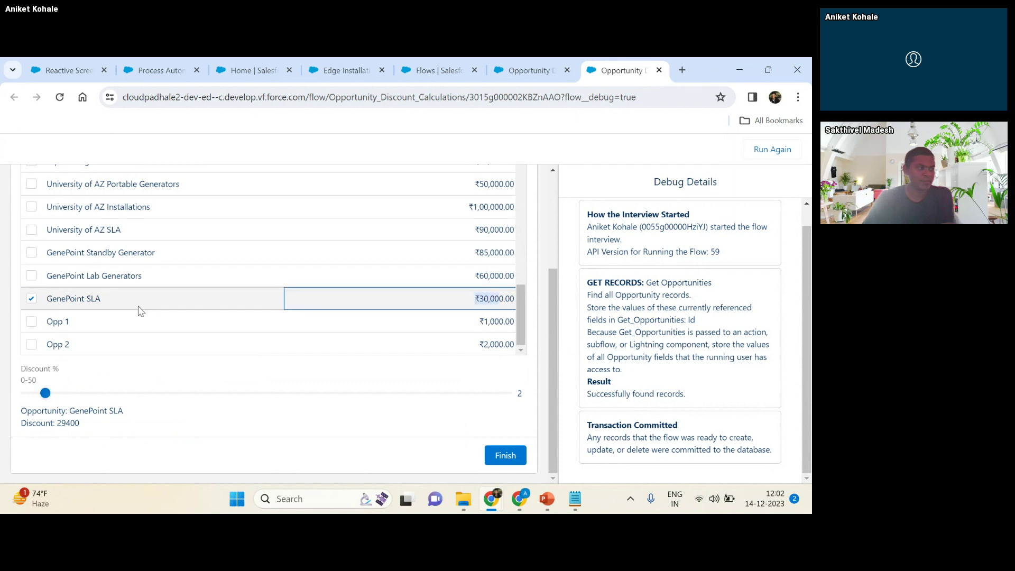
{"action": "left_click", "coordinate": [483, 299]}
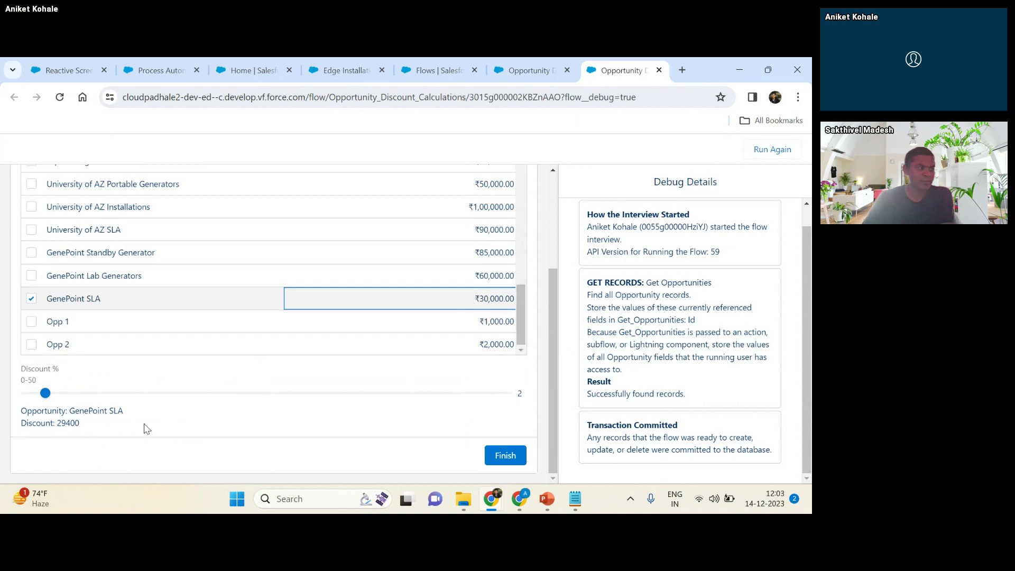
{"action": "left_click_drag", "start_coordinate": [58, 426], "coordinate": [79, 426]}
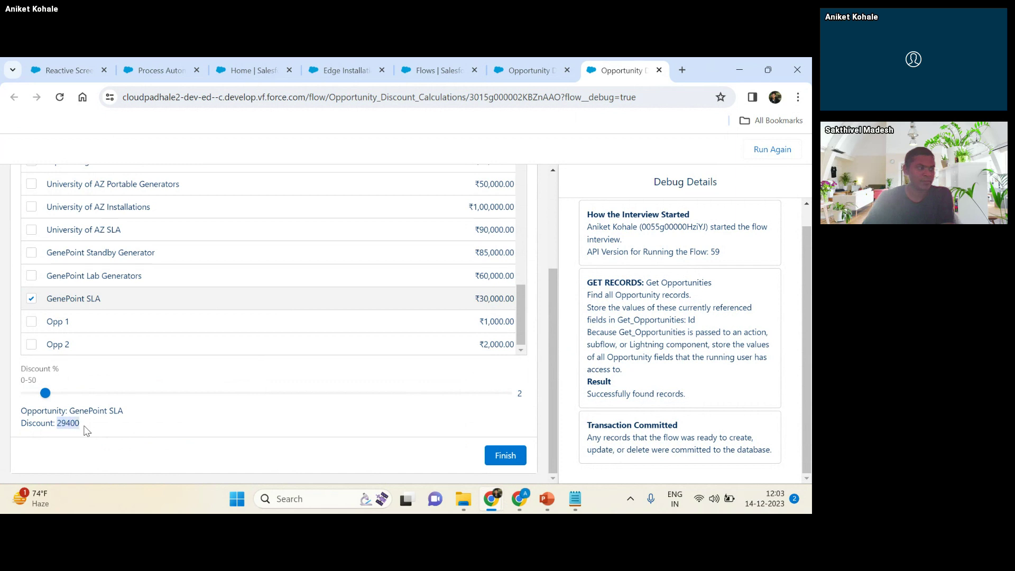
{"action": "left_click", "coordinate": [74, 426]}
{"action": "left_click", "coordinate": [519, 64]}
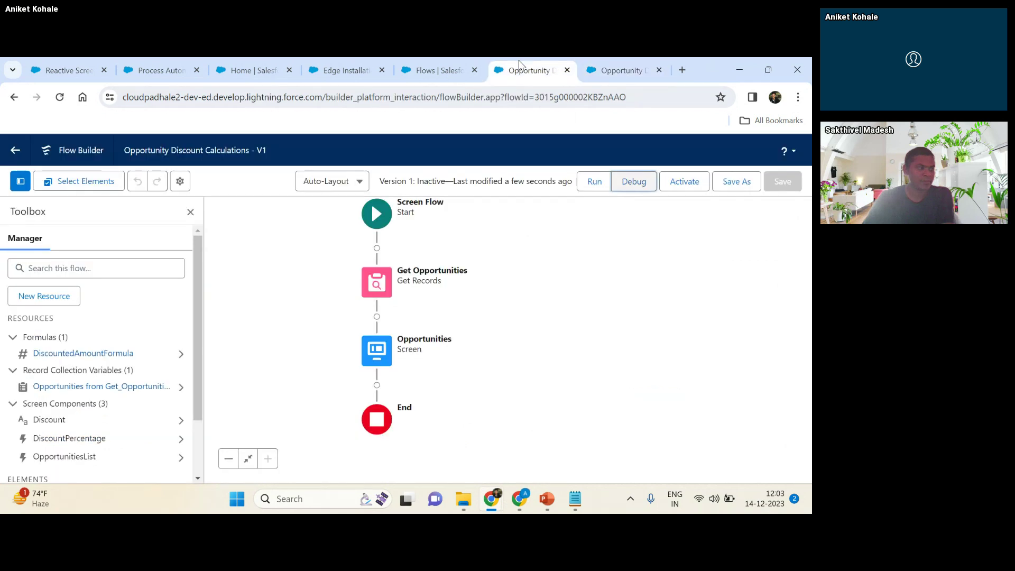
{"action": "left_click", "coordinate": [95, 354]}
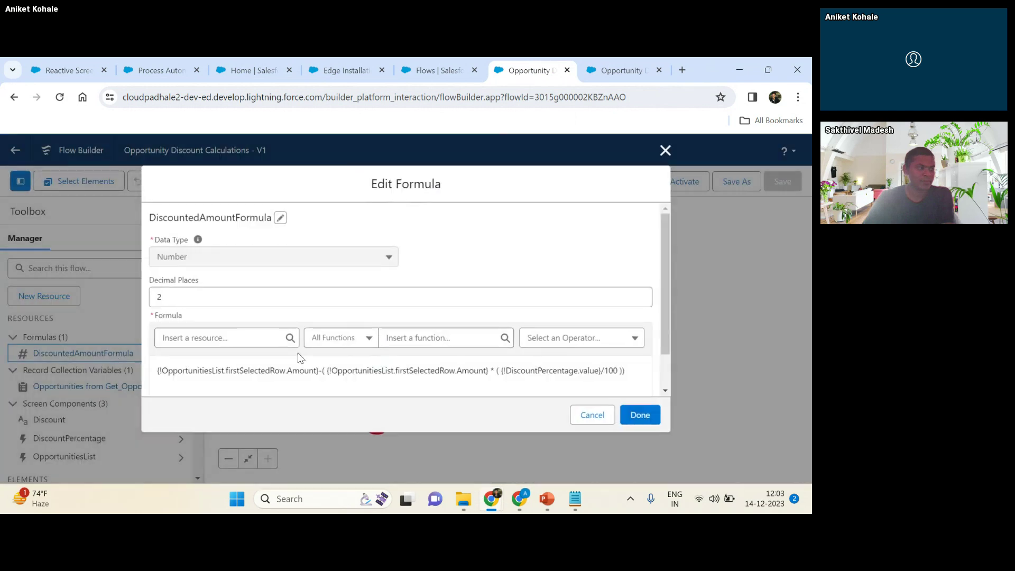
- Open the Calculator flow from the All Flows list in Setup
{"action": "left_click", "coordinate": [462, 77]}
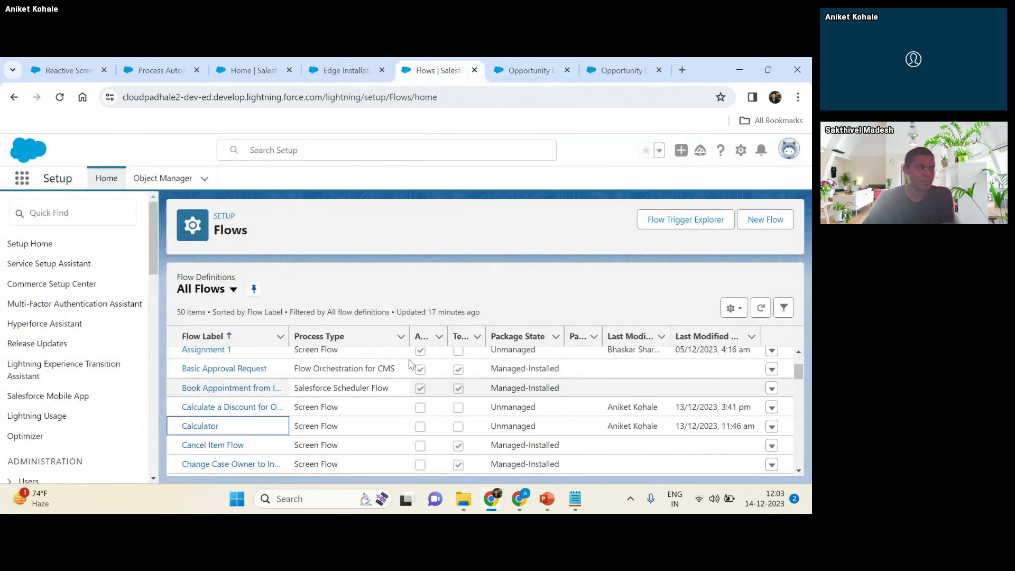
{"action": "left_click", "coordinate": [201, 427]}
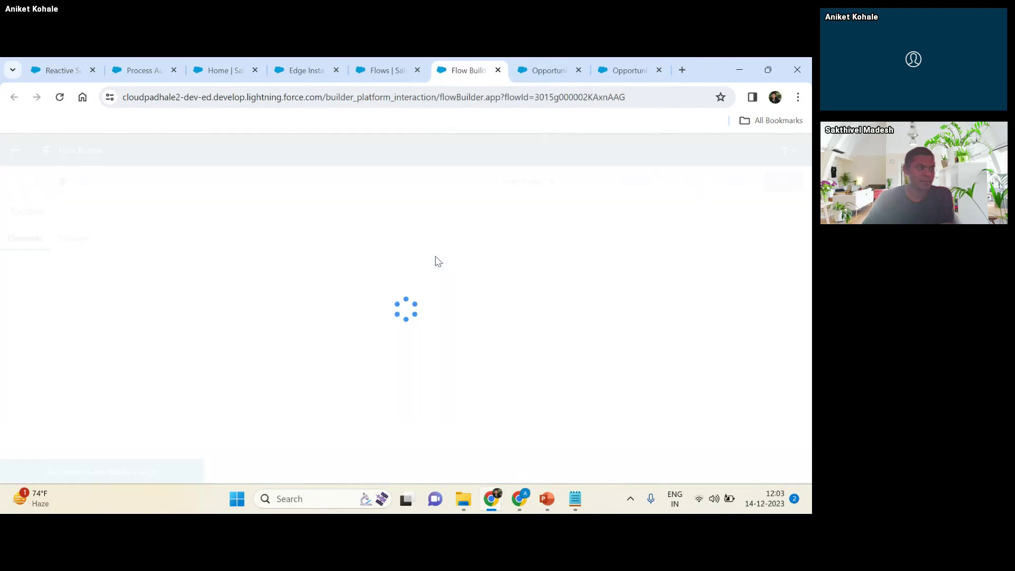
- Switch to the PowerPoint slide show and go back to the Use Cases slide with the reactive component examples
{"action": "mouse_move", "coordinate": [548, 500]}
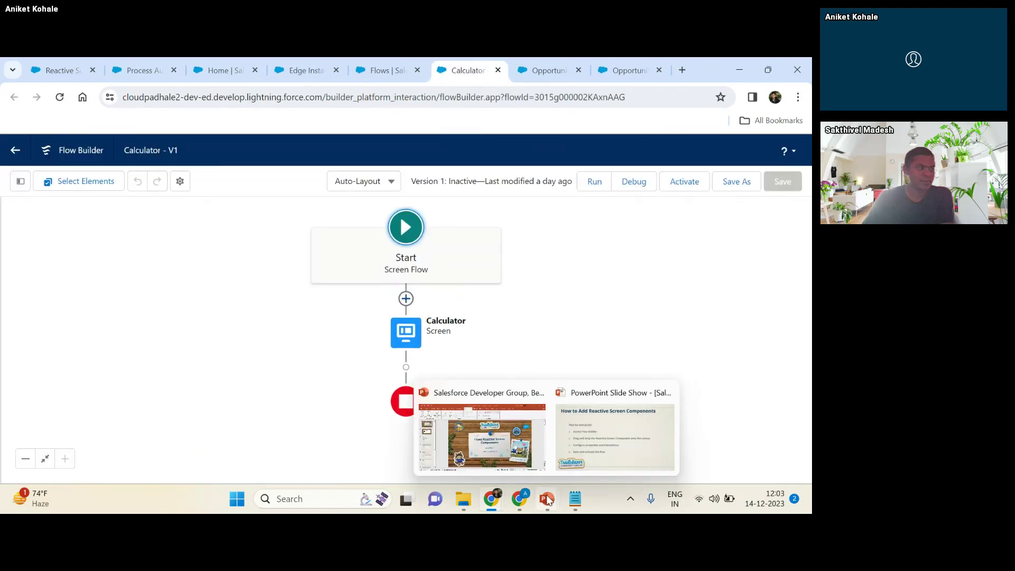
{"action": "left_click", "coordinate": [613, 460]}
{"action": "key", "text": "Left"}
{"action": "key", "text": "Left"}
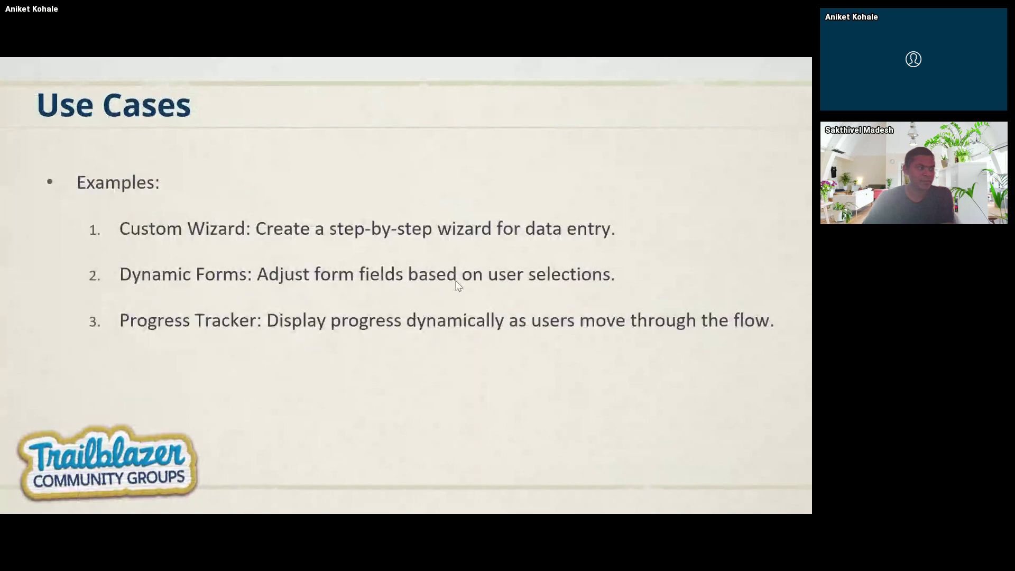
{"action": "key", "text": "Right"}
{"action": "key", "text": "Left"}
{"action": "key", "text": "Right"}
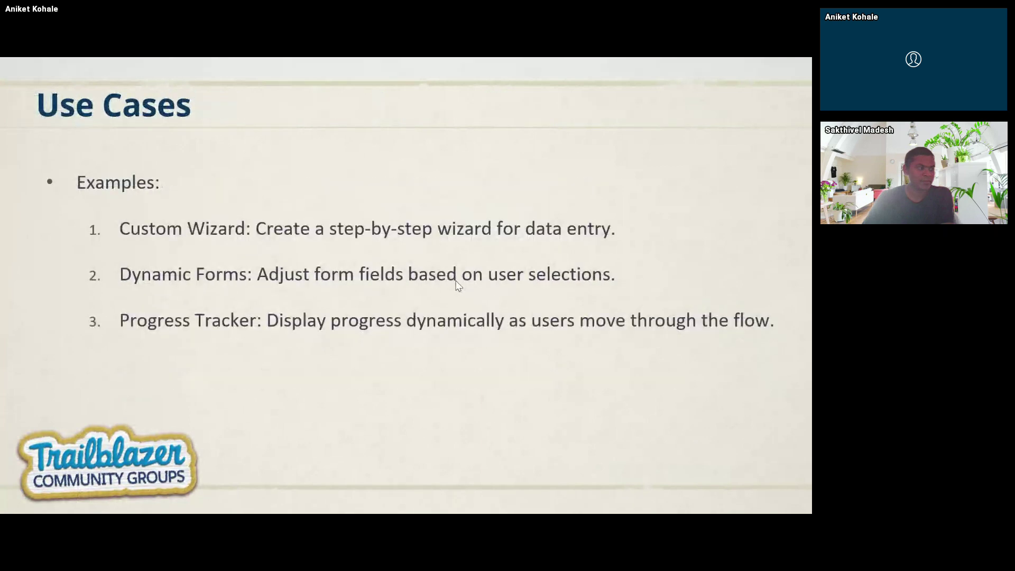